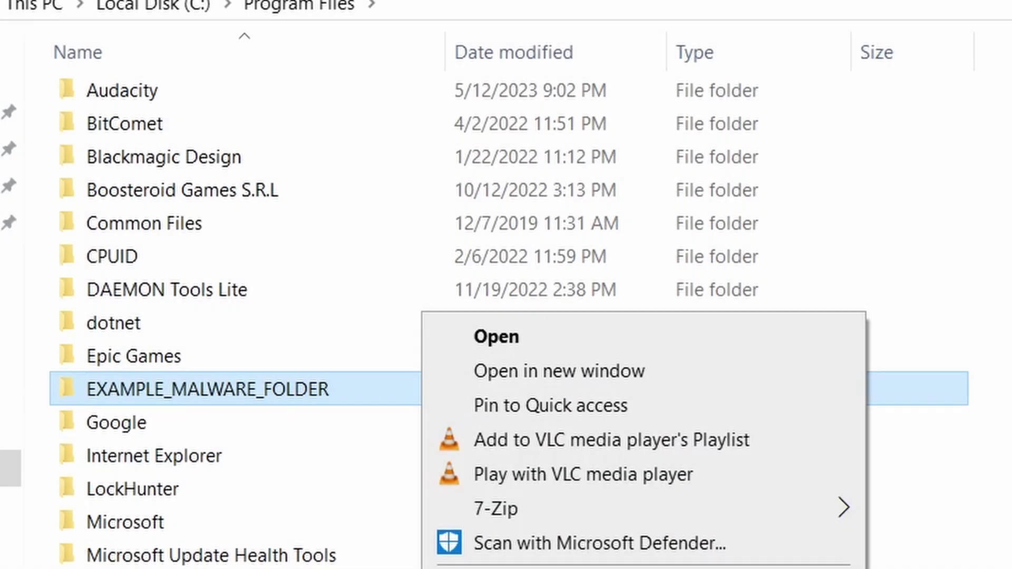
- Retry deleting EXAMPLE_MALWARE_FOLDER, then remove the chrome policy template from the template manager
key(Delete)
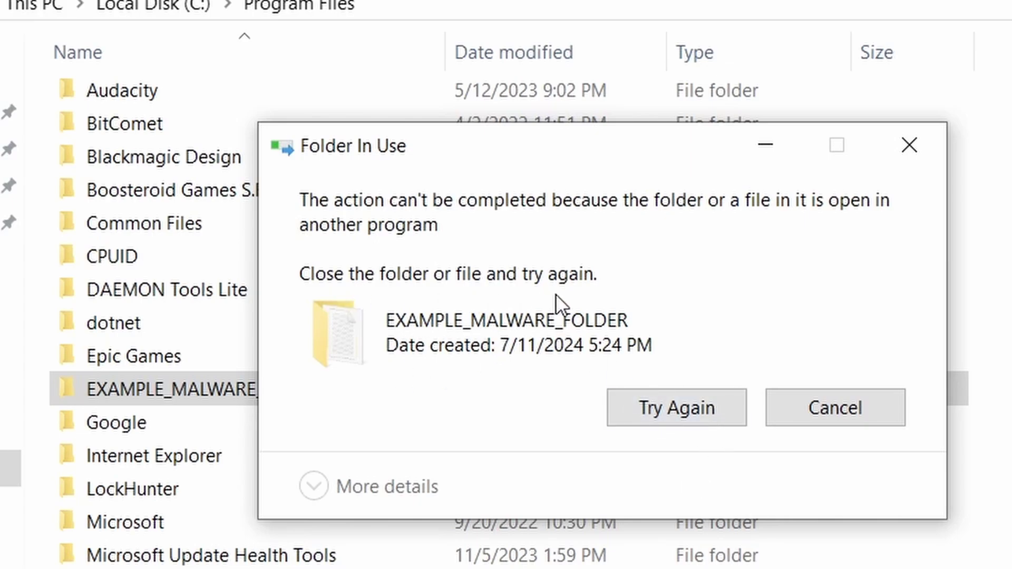
click(665, 412)
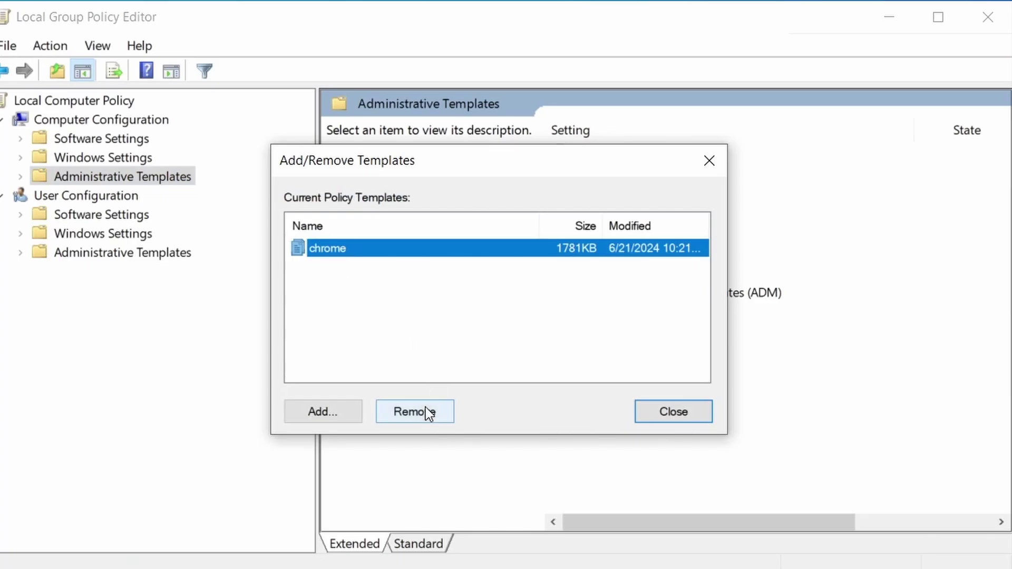
click(428, 413)
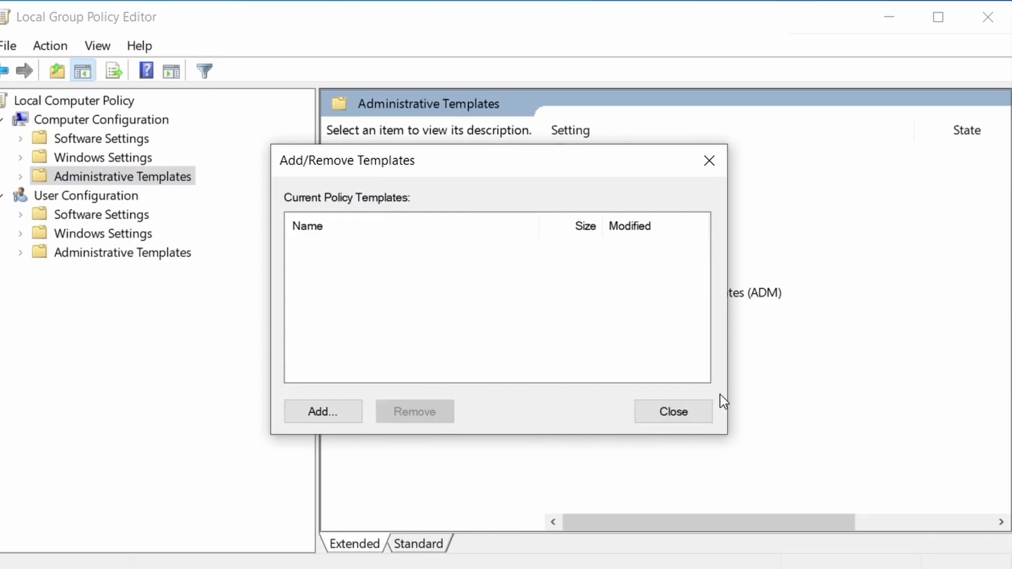
click(673, 411)
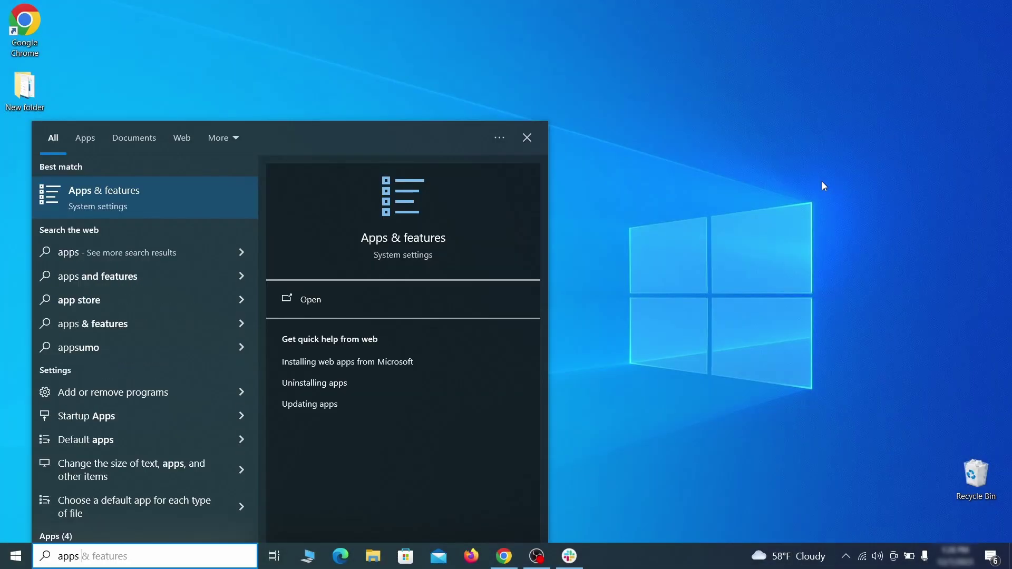
- Open Apps & features and sort the installed apps by install date
text(features)
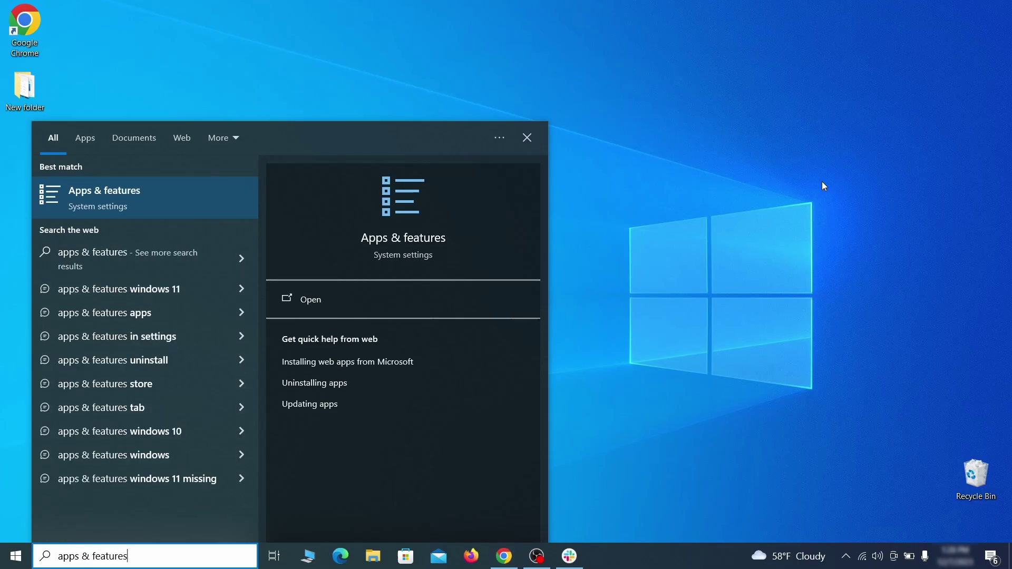
key(Return)
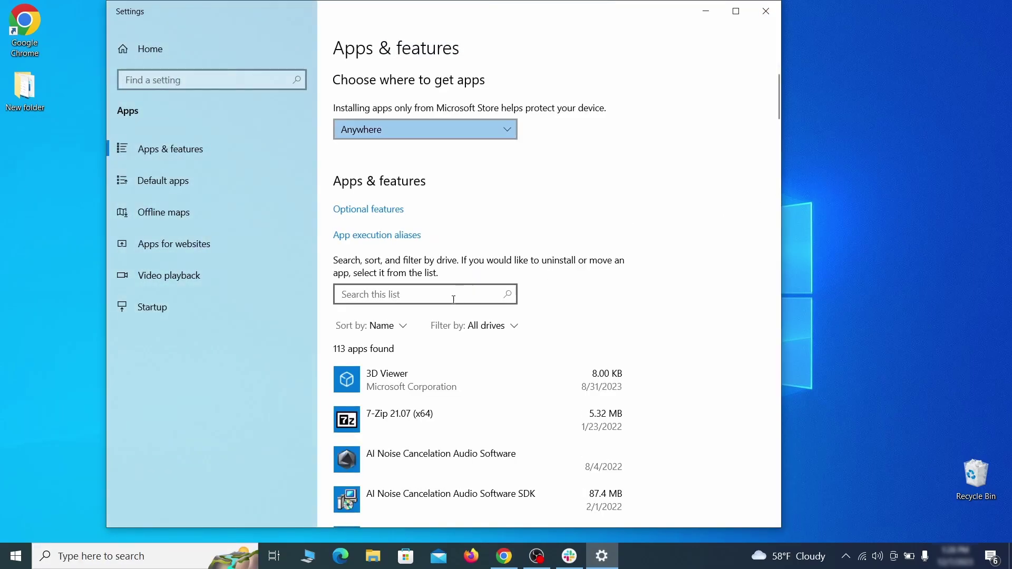
click(399, 325)
click(388, 395)
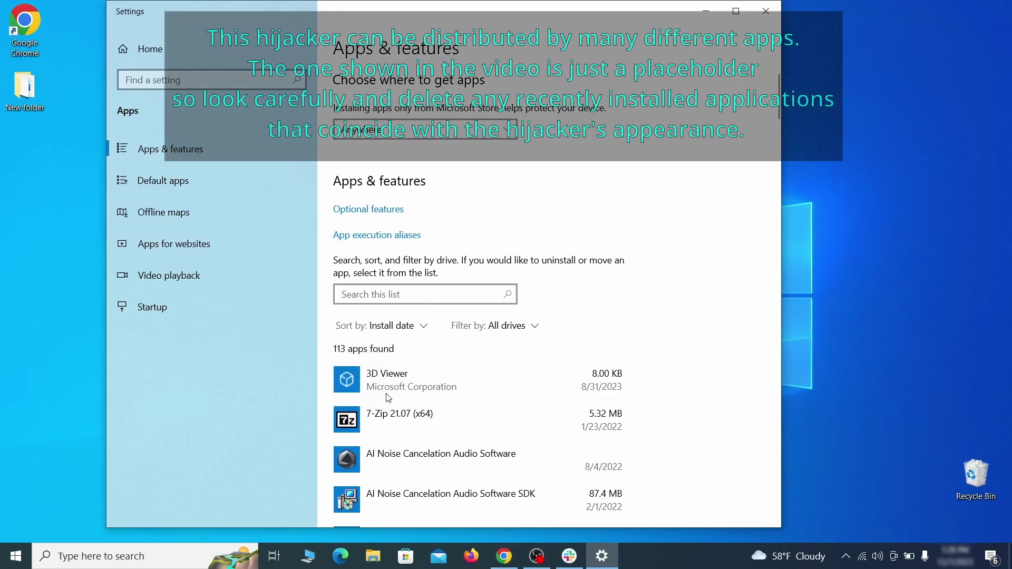
scroll(542, 352, down, 2)
- Uninstall Example Malware App and finish its uninstall wizard
click(515, 375)
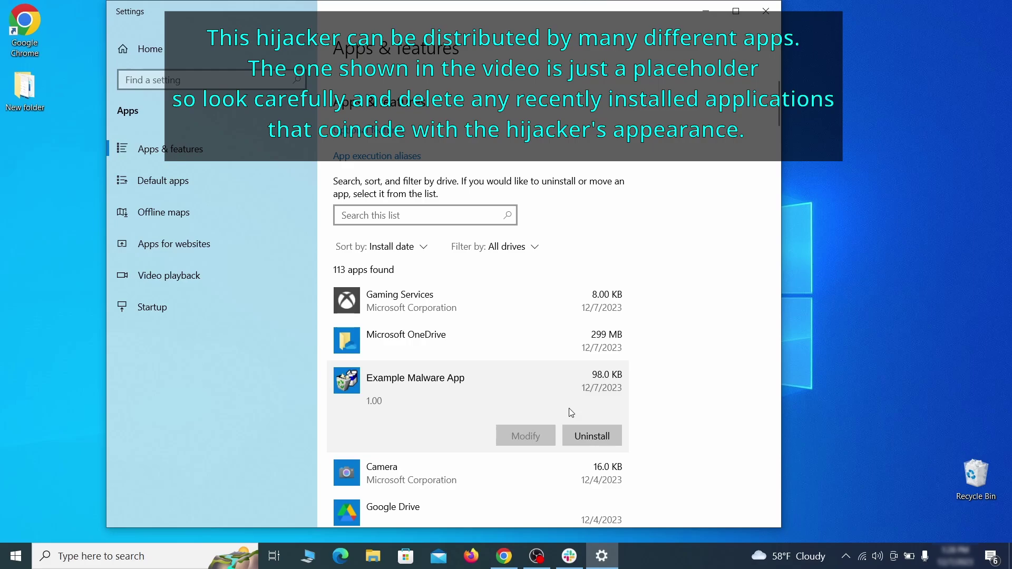
click(603, 433)
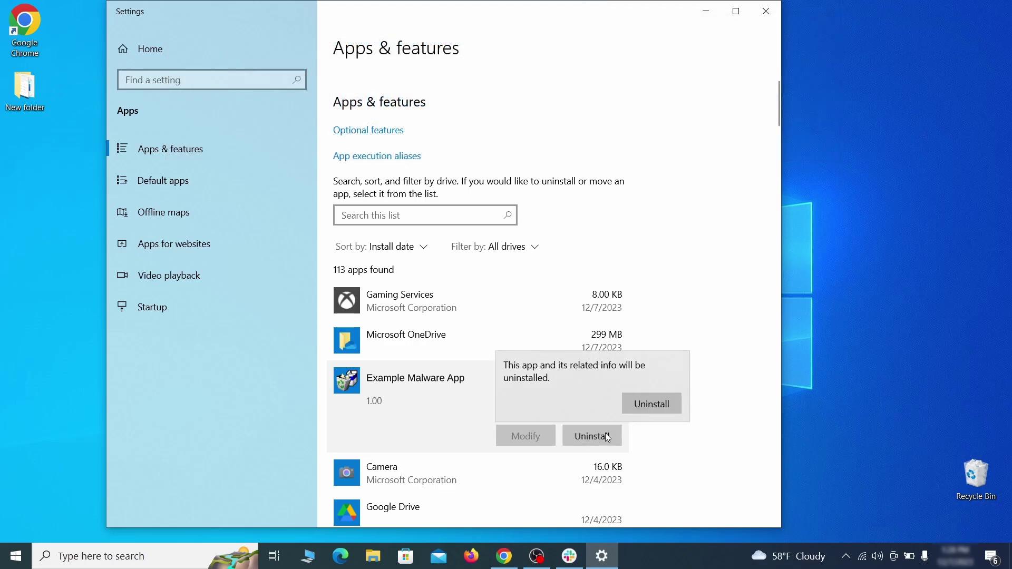
click(669, 404)
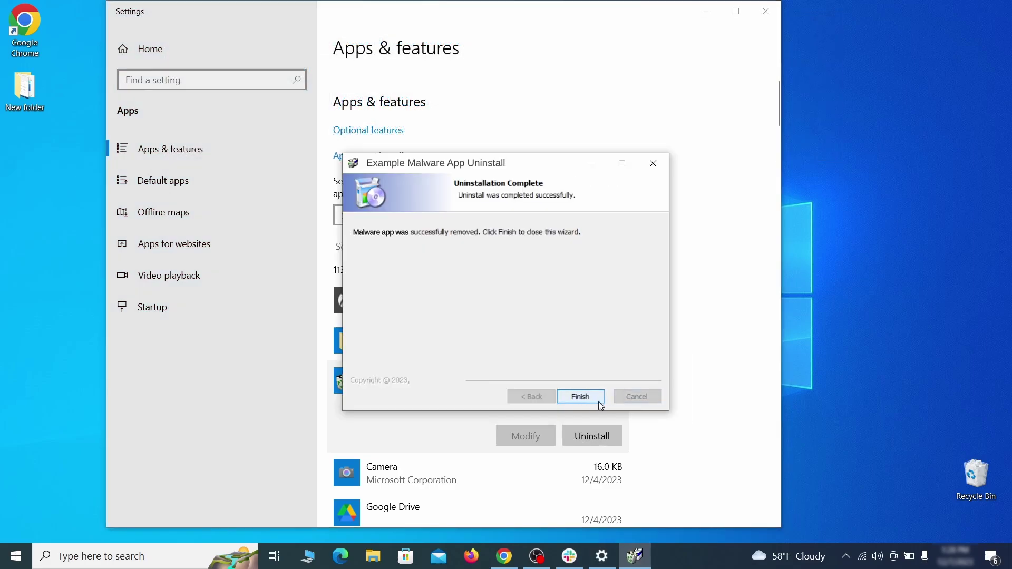
click(598, 401)
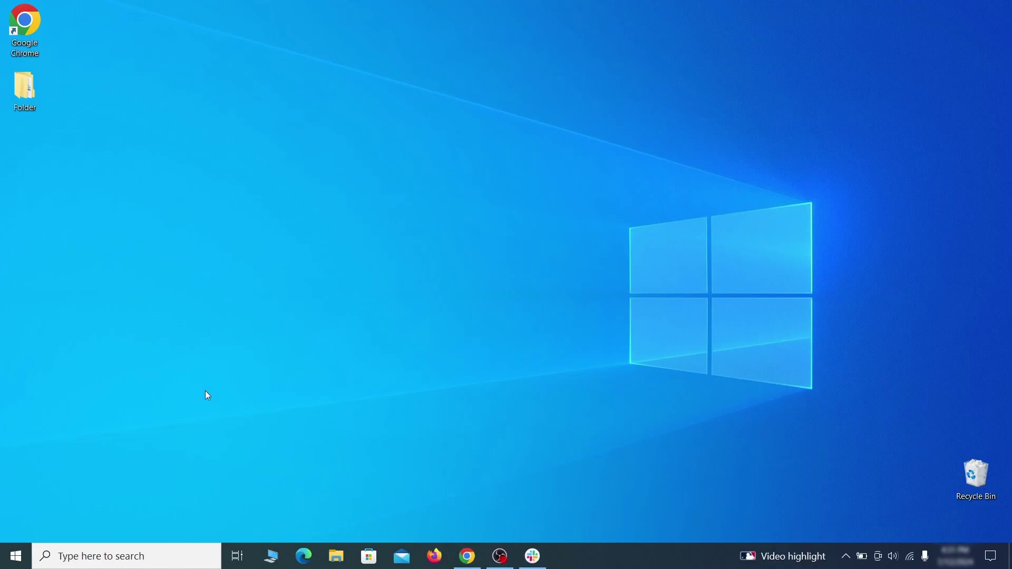
- In File Explorer Options' View settings, enable Show hidden files, folders, and drives and apply
click(22, 555)
text(folder options)
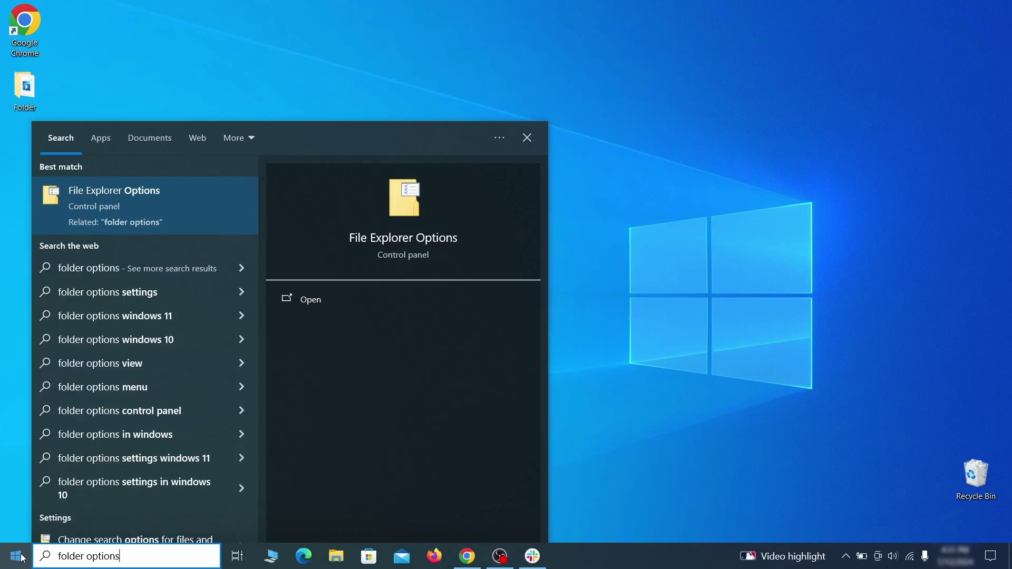
key(Return)
click(198, 128)
click(189, 301)
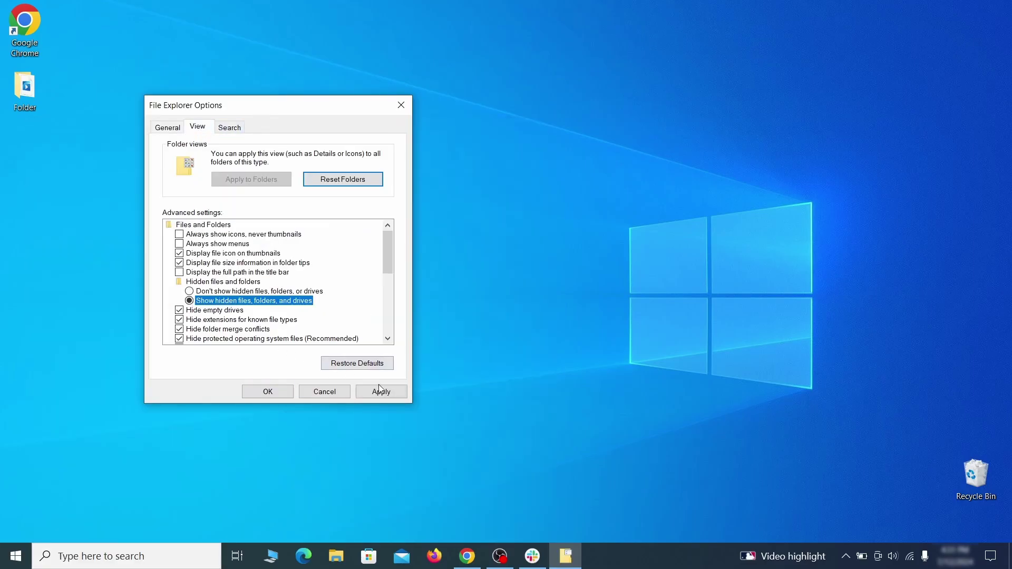
click(292, 393)
click(268, 392)
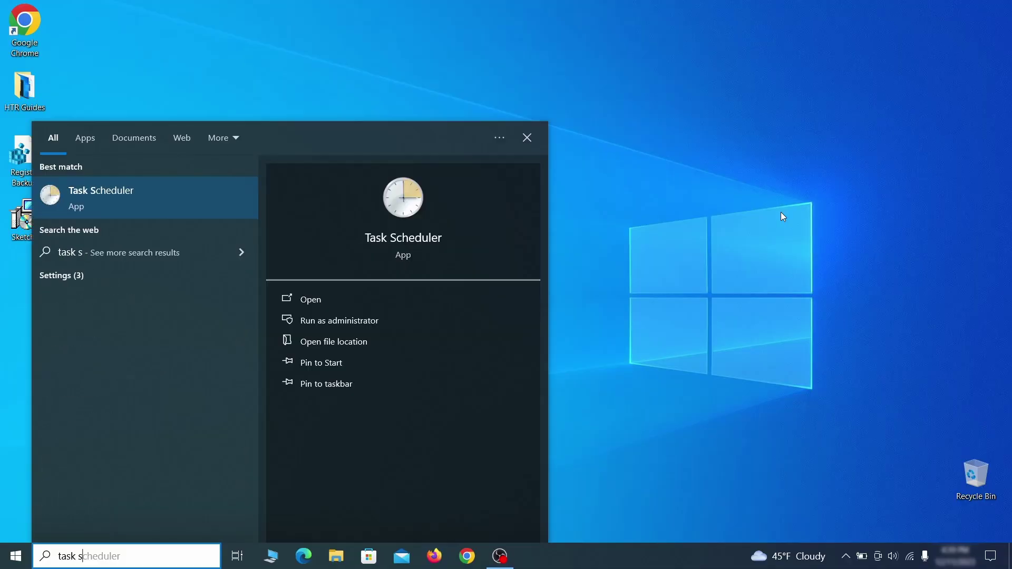
- Open the Task Scheduler Library and inspect the Example Malware App task's triggers and actions
text(uler)
key(Return)
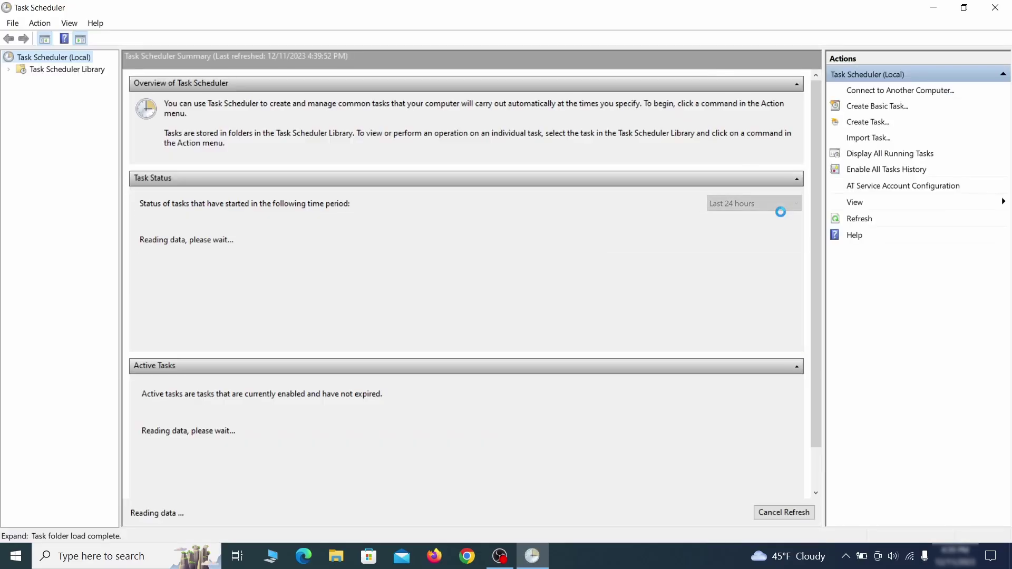
click(87, 70)
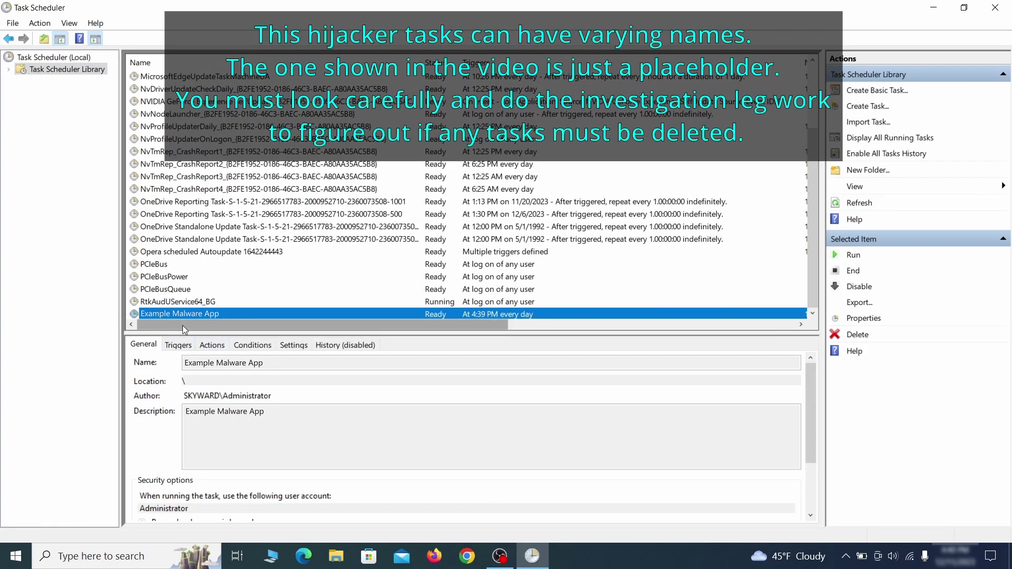
right_click(291, 315)
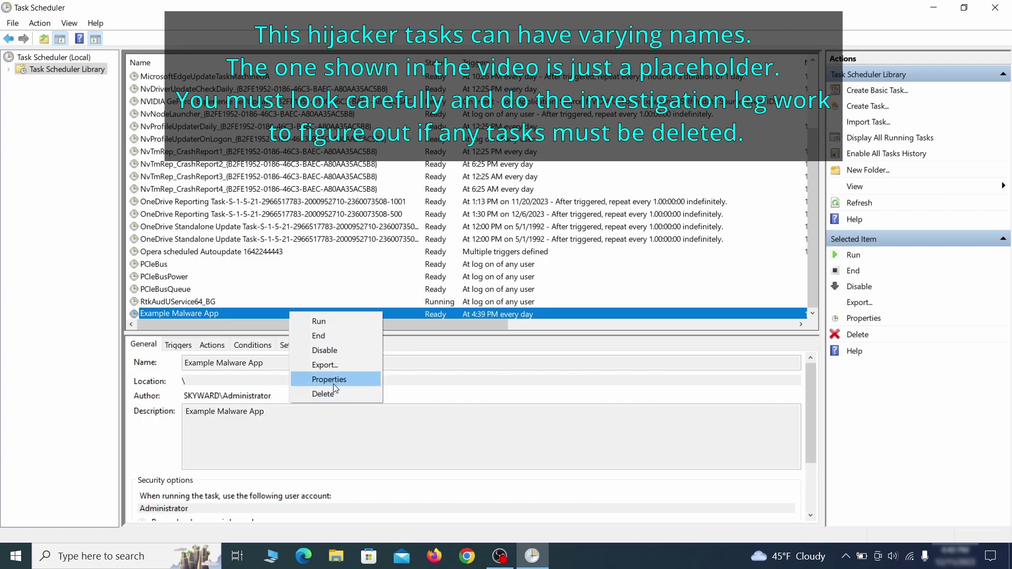
click(333, 379)
click(116, 86)
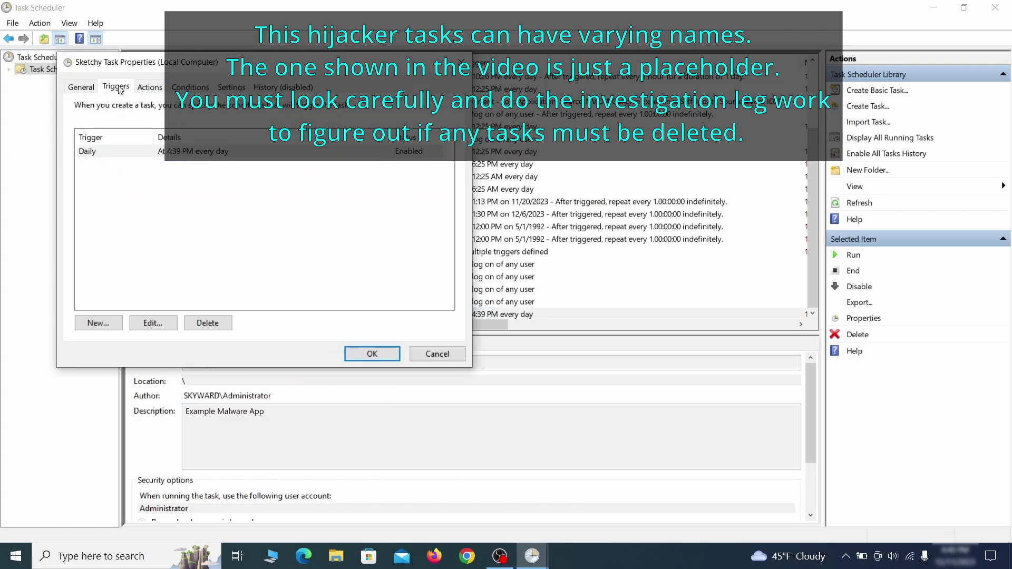
click(149, 87)
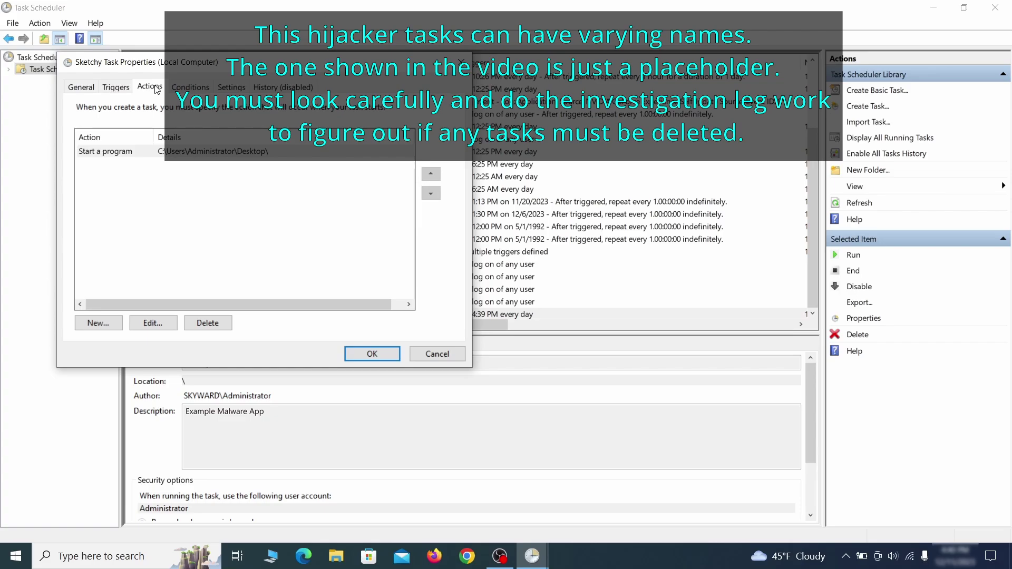
- Delete the Example Malware App task from the Task Scheduler Library
key(Escape)
right_click(324, 313)
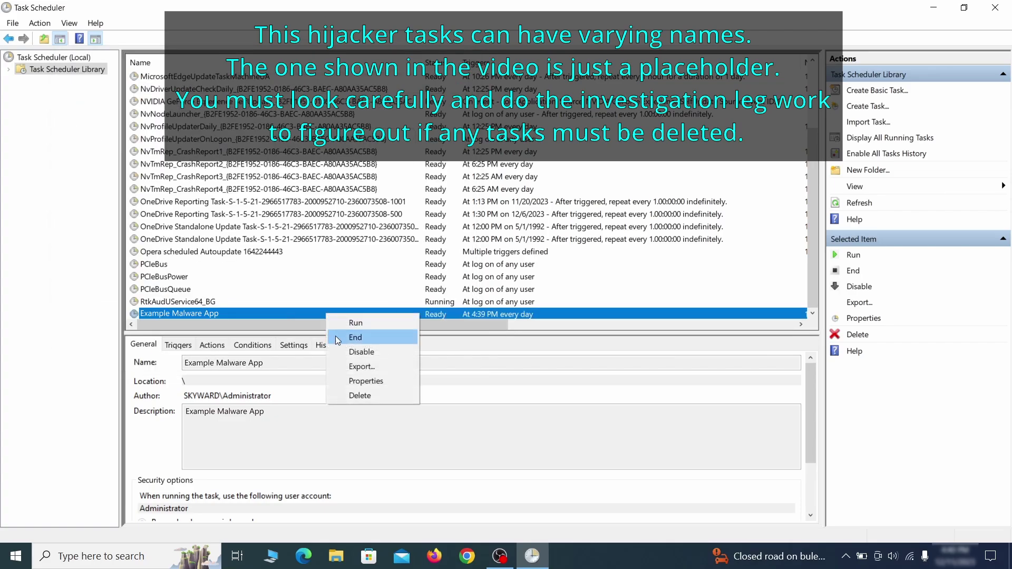
click(359, 393)
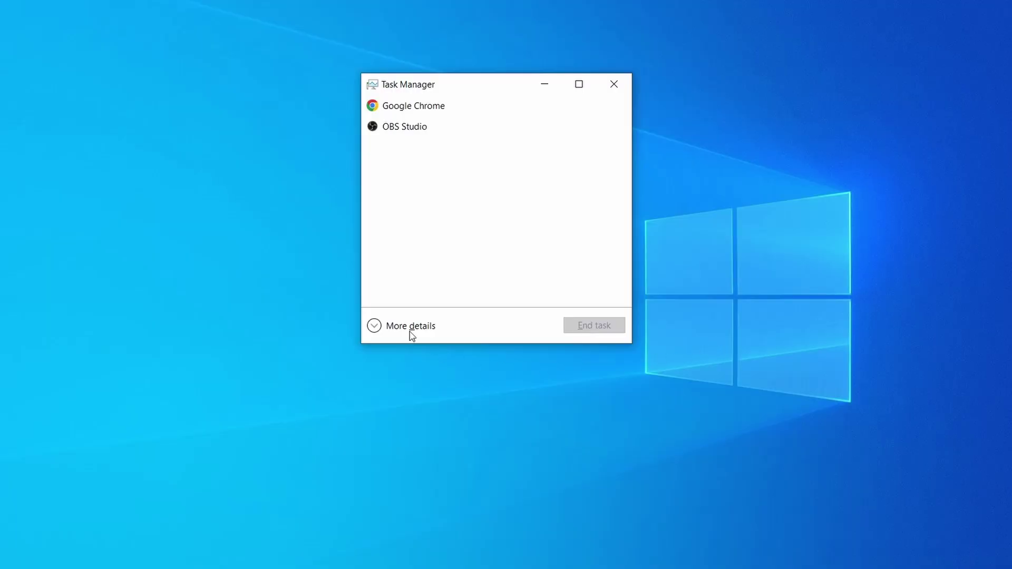
- Sort processes by CPU and memory, open Example Malware Process's file location, and delete its three files
click(375, 327)
click(497, 119)
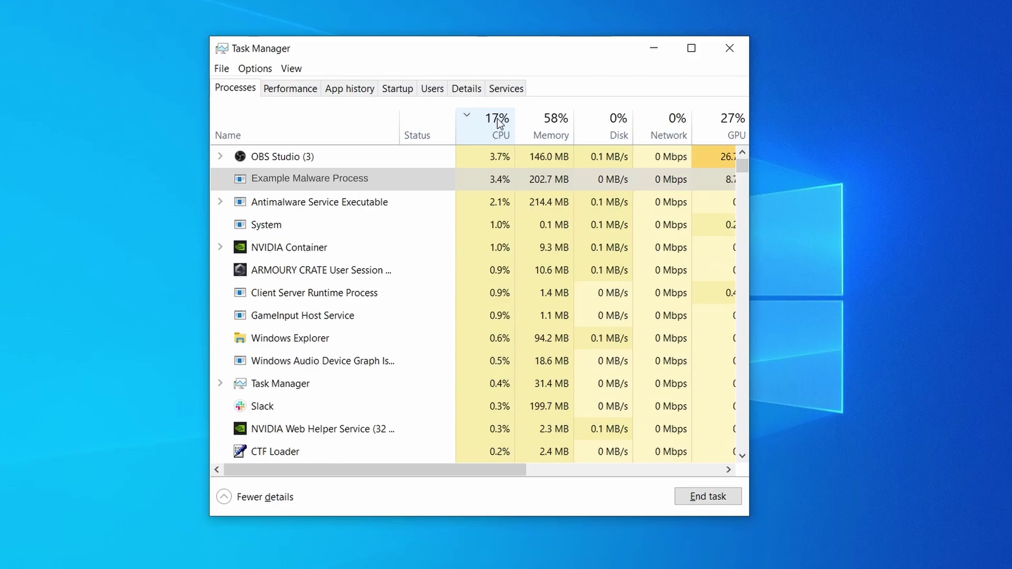
click(550, 124)
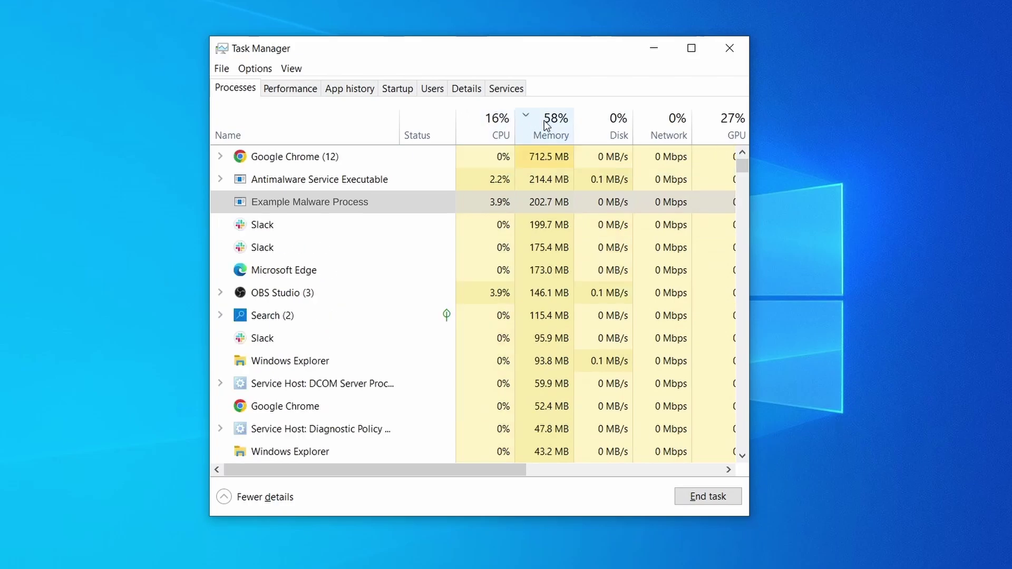
right_click(483, 202)
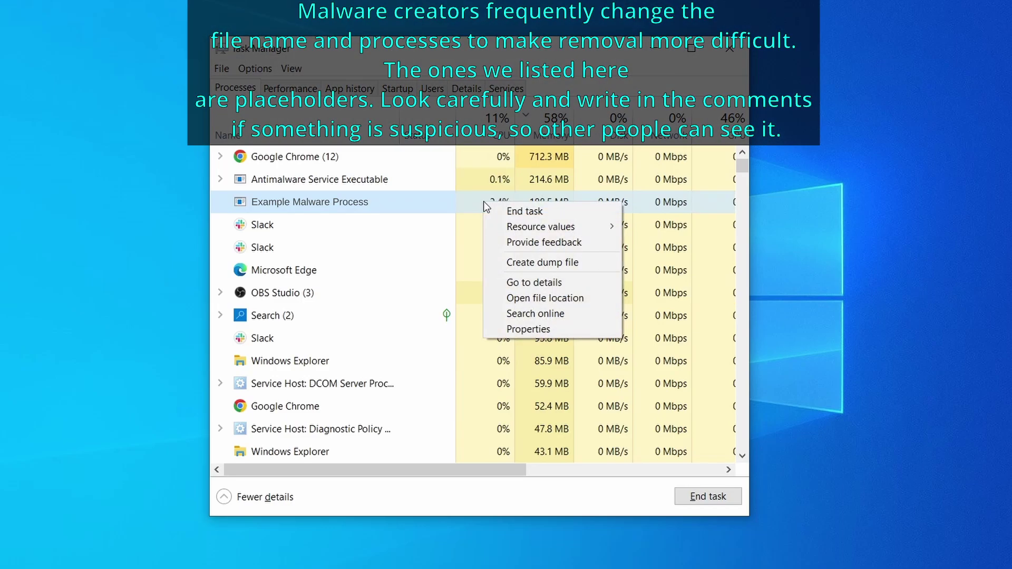
click(547, 299)
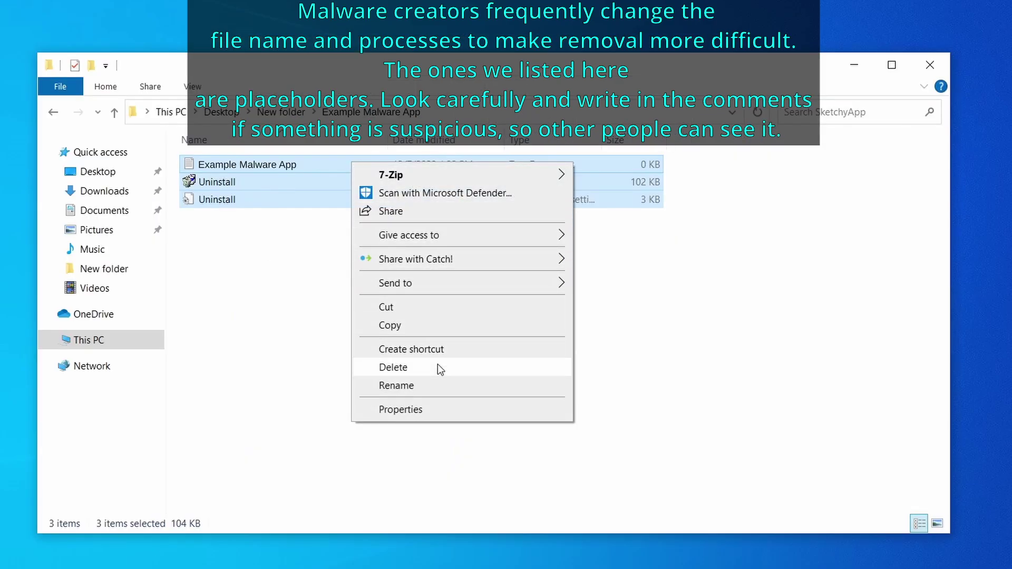
click(437, 367)
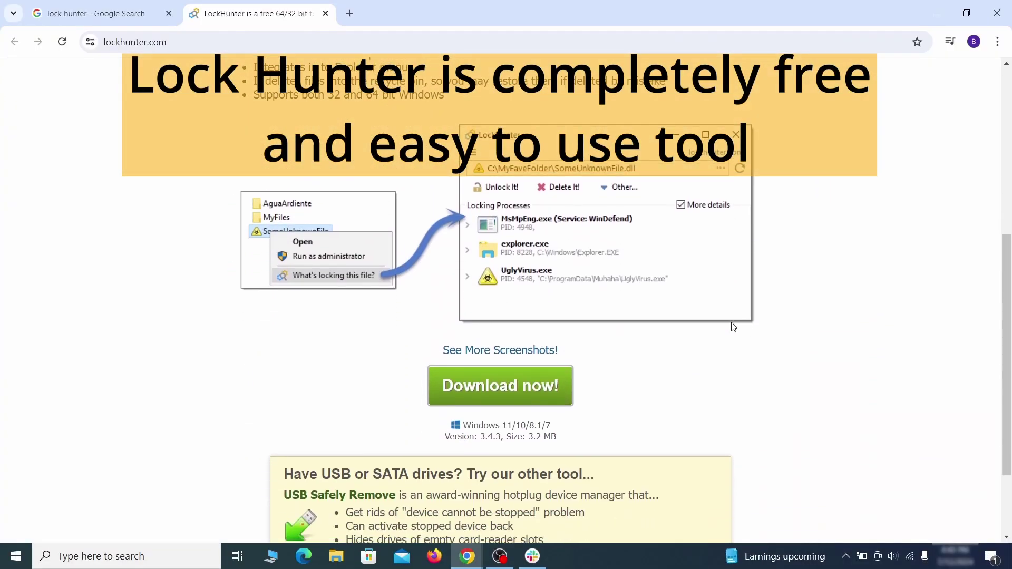
- Install LockHunter and use it to force-delete the locked EXAMPLE_MALWARE_FOLDER
scroll(732, 327, down, 1)
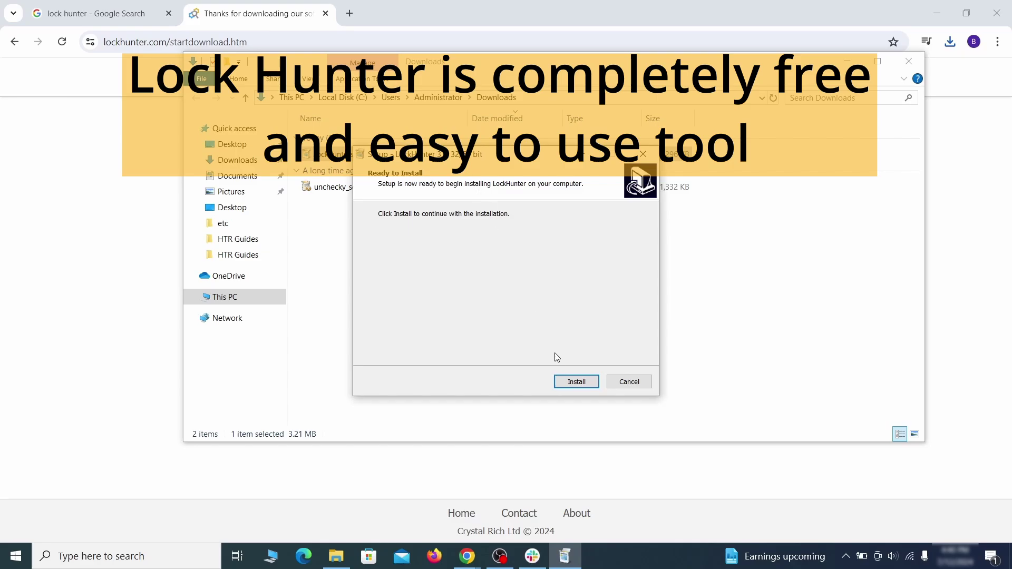
click(575, 381)
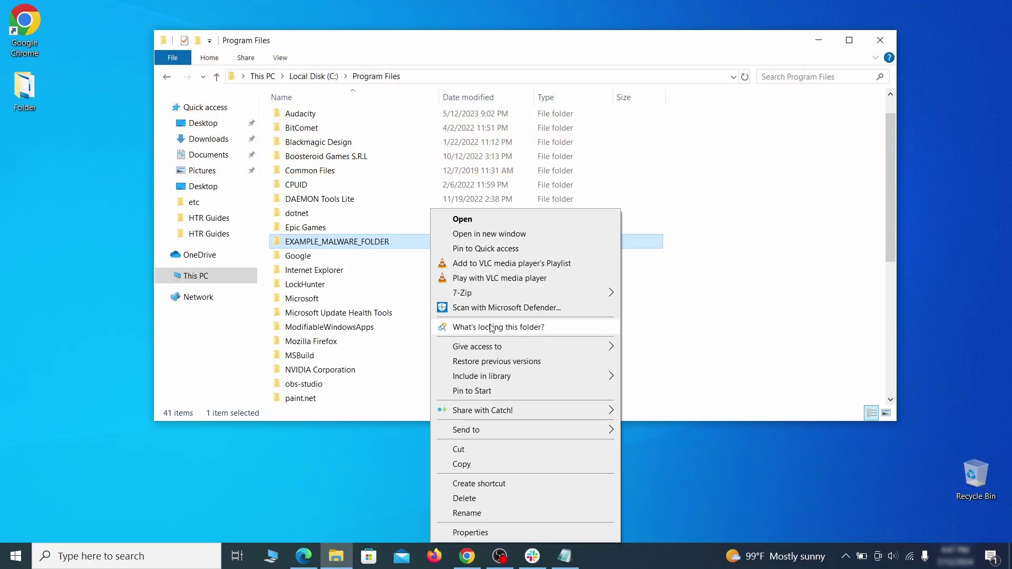
click(492, 327)
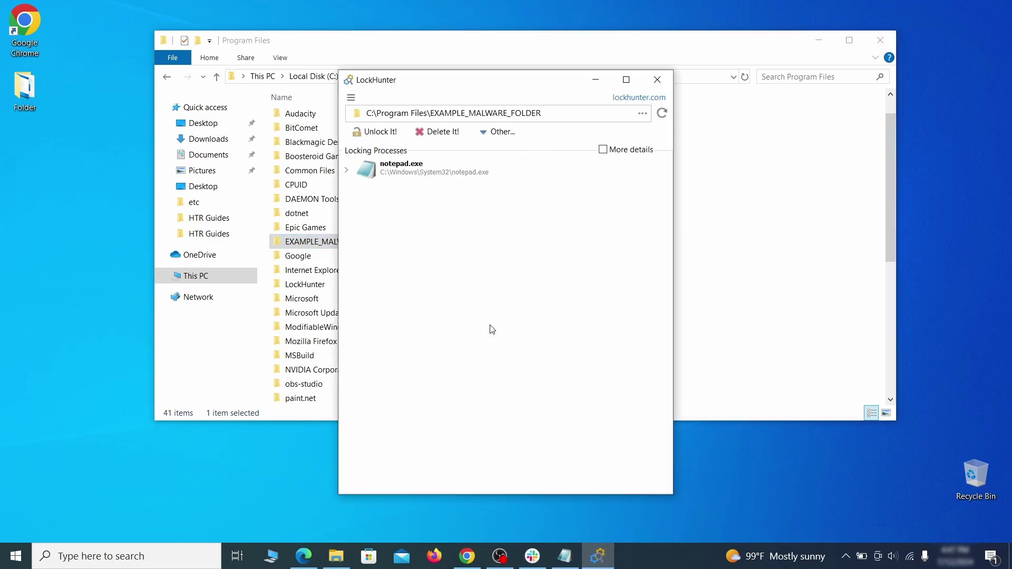
click(451, 133)
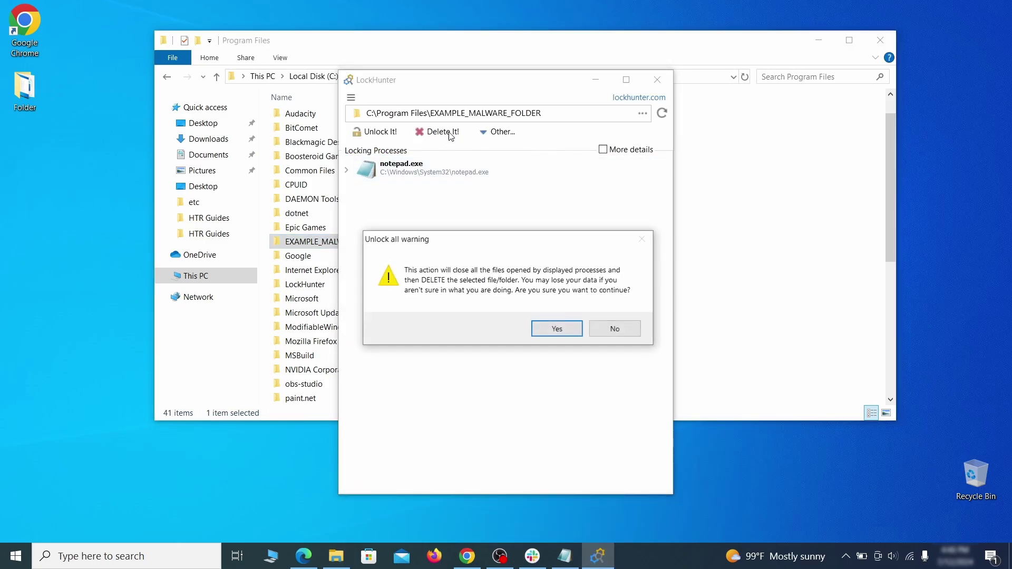
click(557, 329)
click(656, 80)
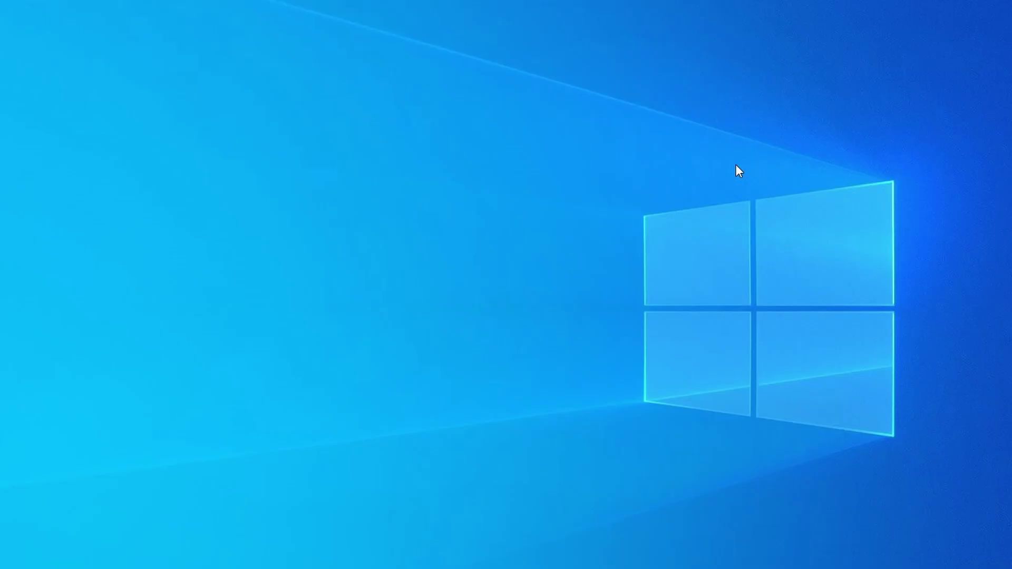
- Open Task Manager, sort processes by CPU then memory, and scroll to Example Malware App
key(ctrl+shift+Escape)
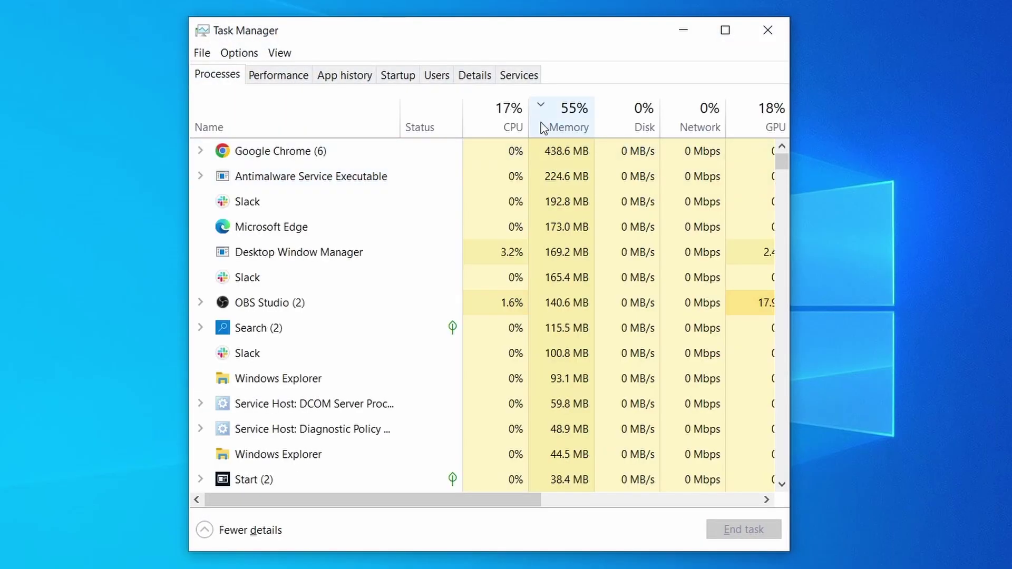
click(485, 124)
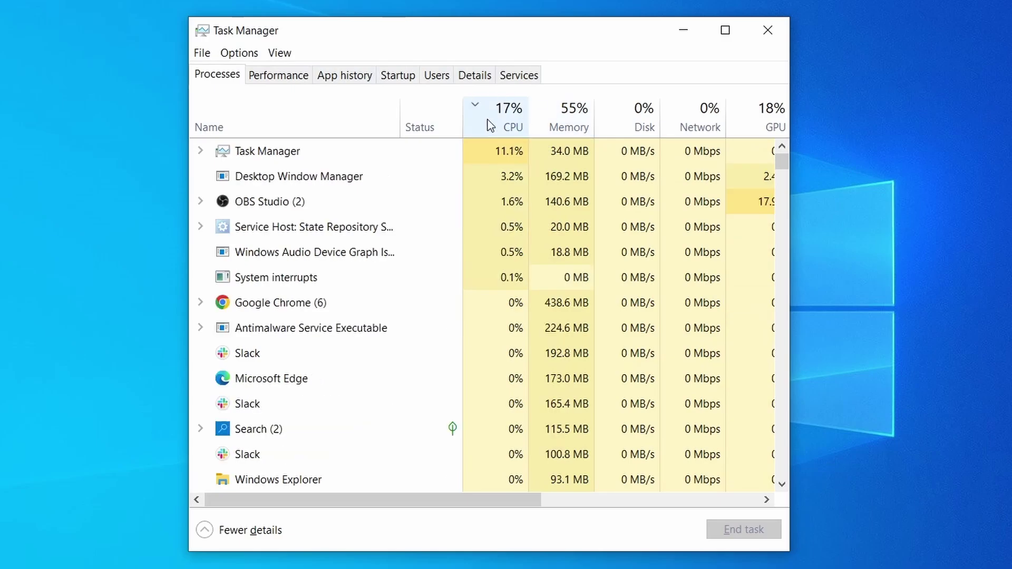
click(574, 113)
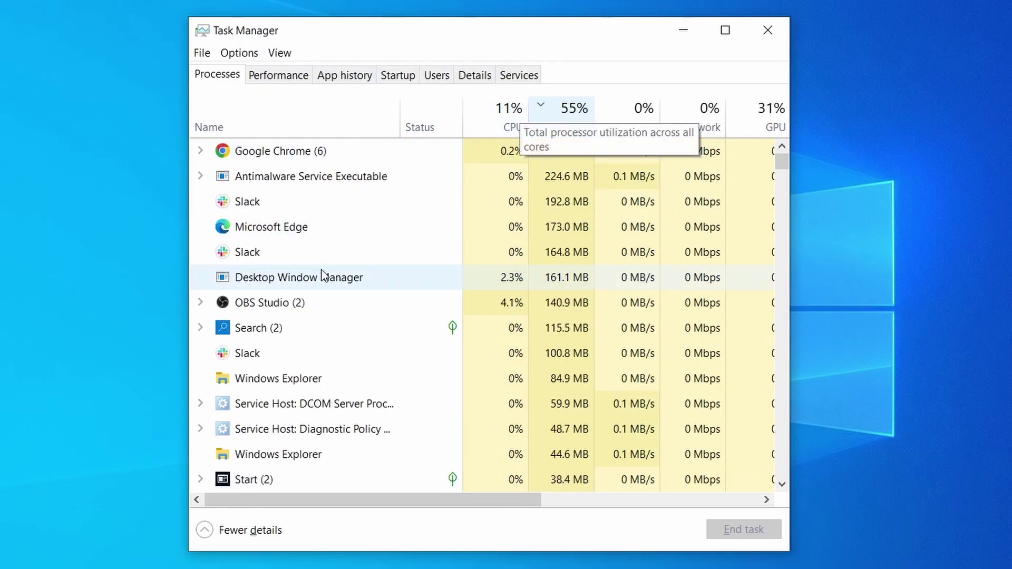
scroll(438, 354, down, 2)
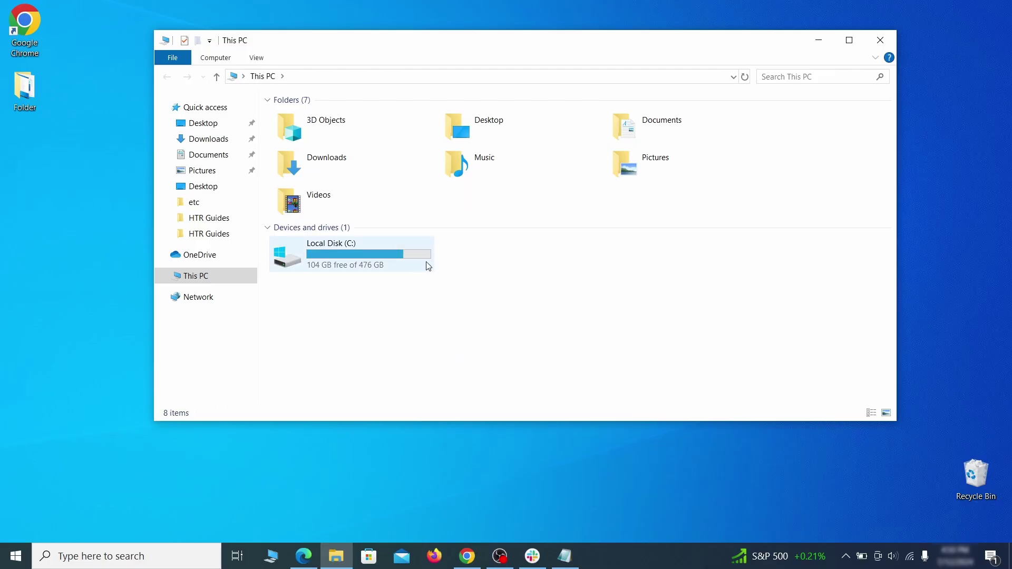
- Navigate to C:\Users\<user>\AppData\Roaming in File Explorer
double_click(422, 263)
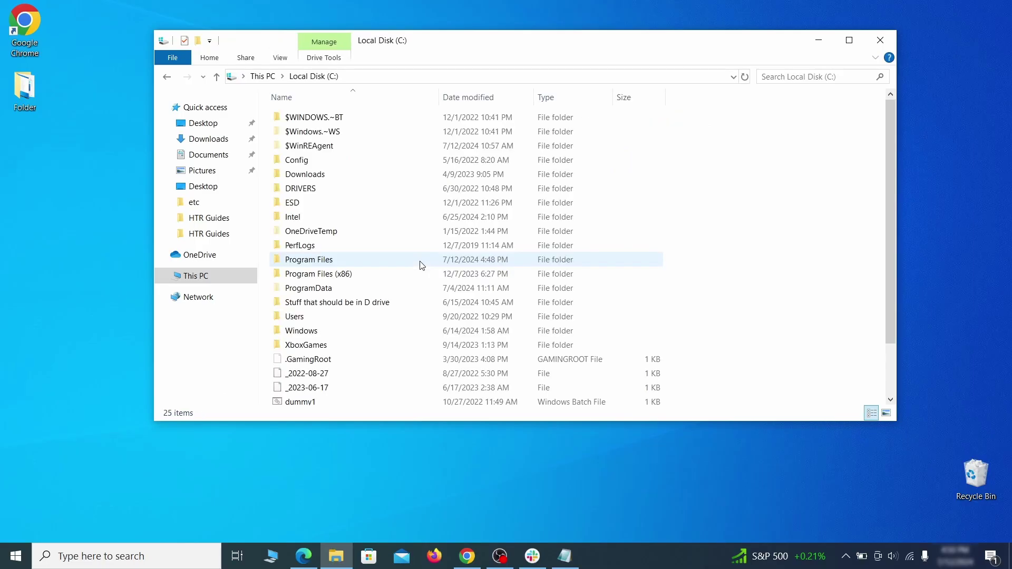
double_click(321, 317)
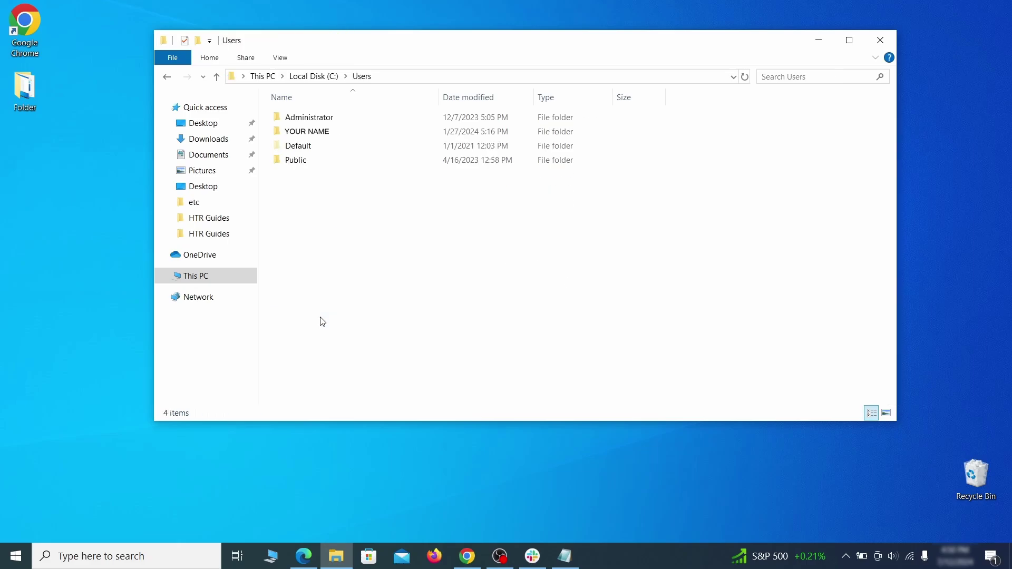
double_click(426, 136)
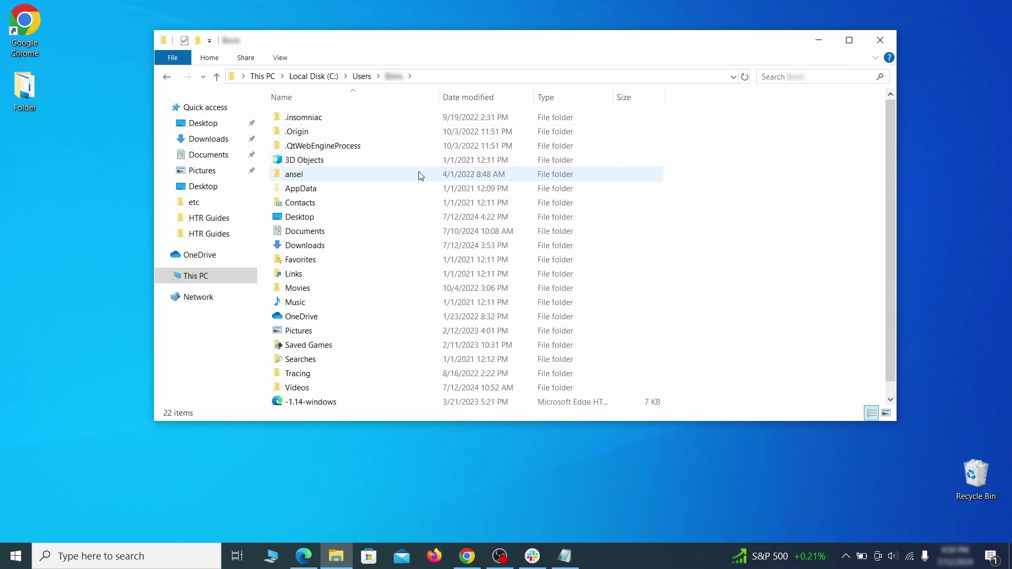
double_click(419, 188)
double_click(416, 146)
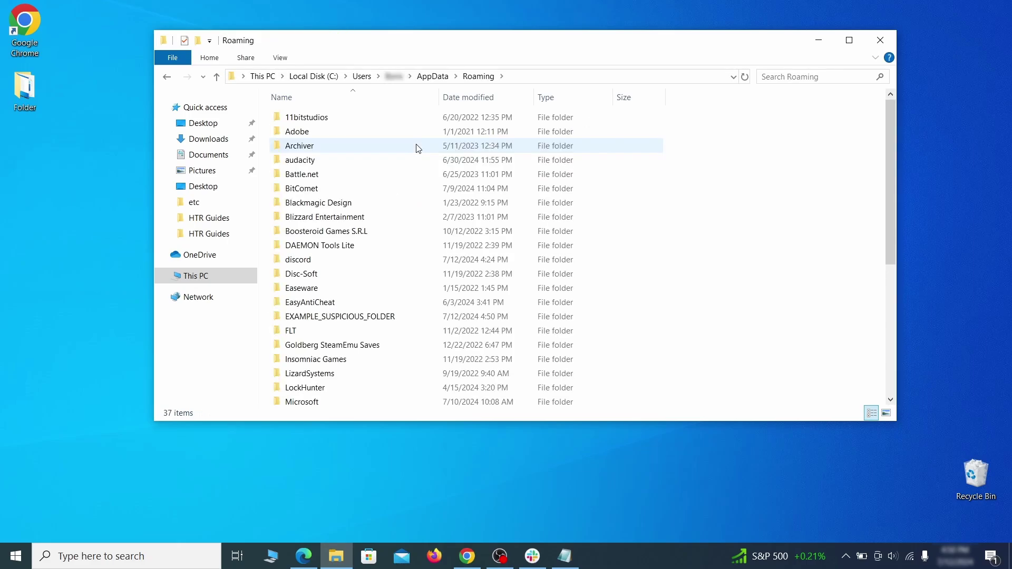
scroll(406, 189, down, 1)
scroll(406, 189, down, 1)
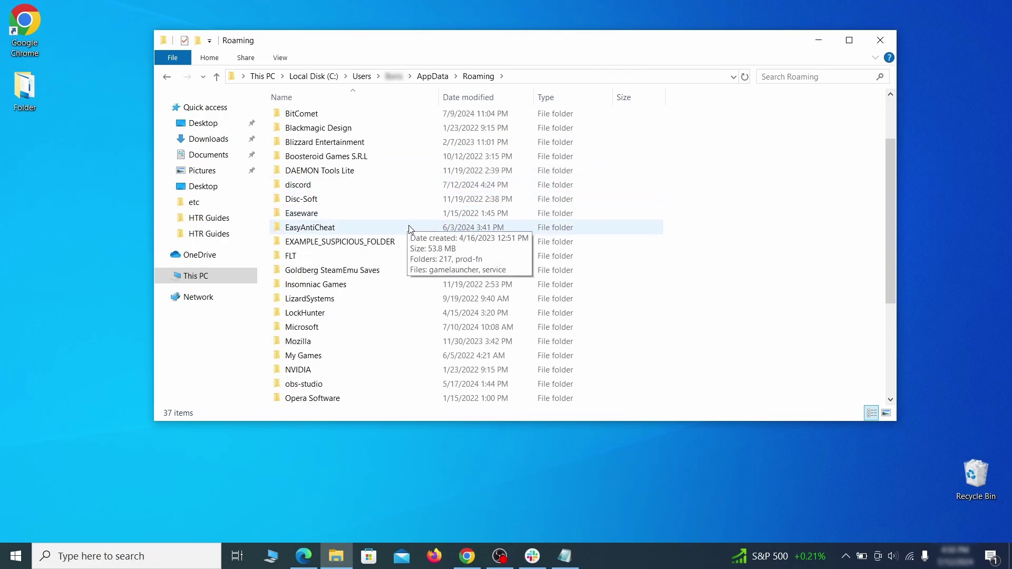
- Try deleting the locked EXAMPLE_SUSPICIOUS_FOLDER, then force-delete it with LockHunter
click(417, 243)
click(416, 244)
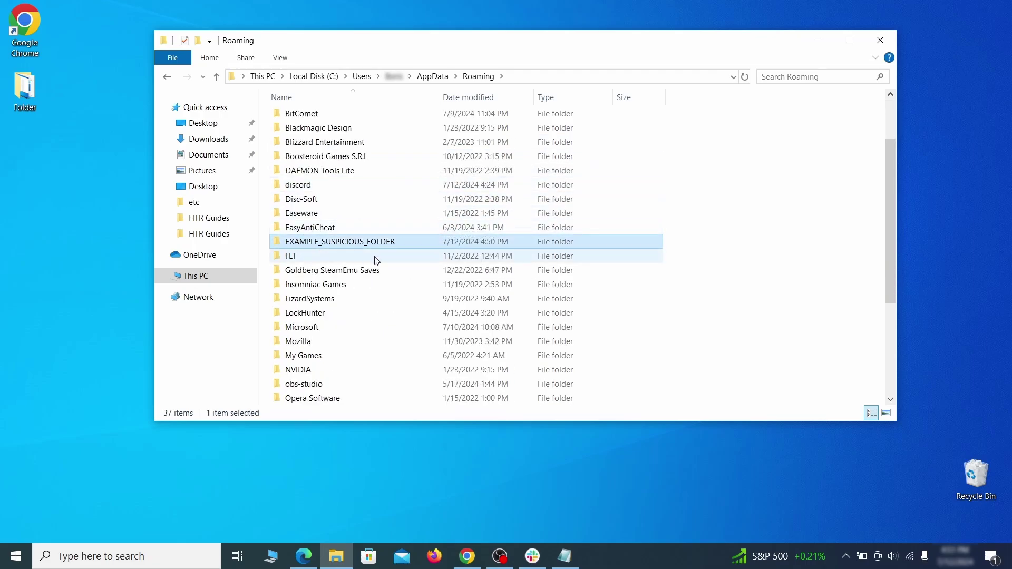
right_click(451, 244)
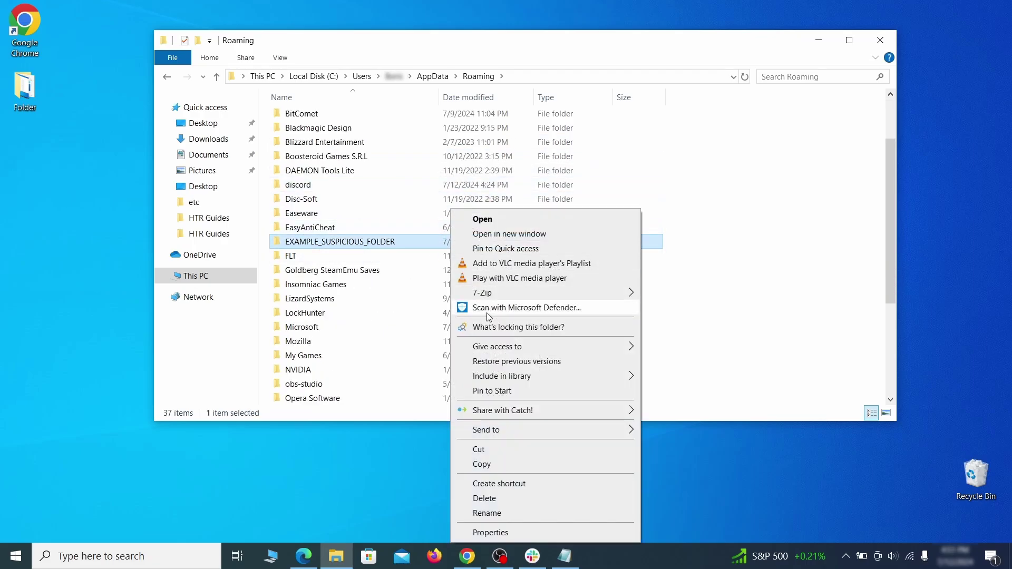
click(484, 498)
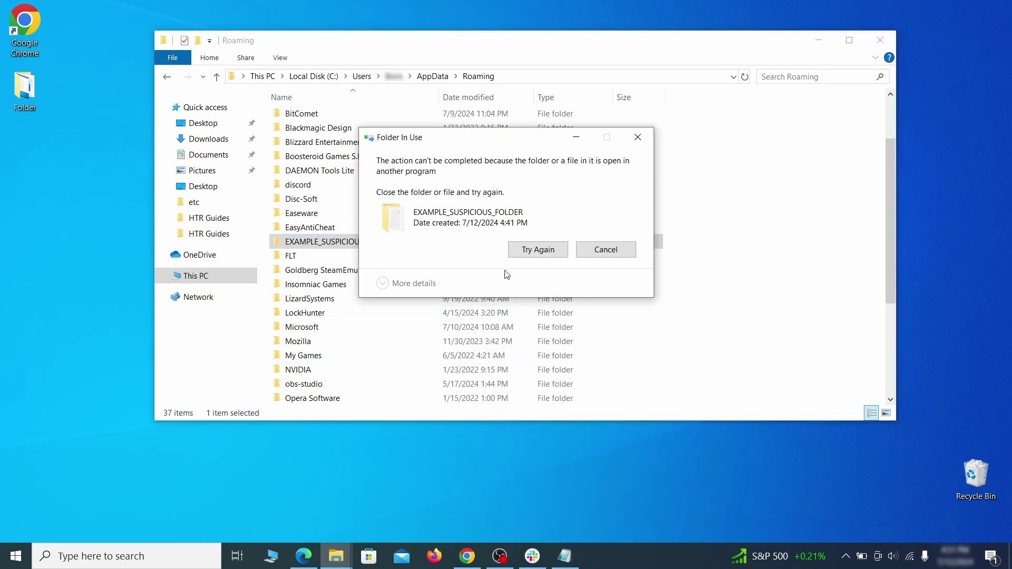
click(606, 249)
right_click(429, 241)
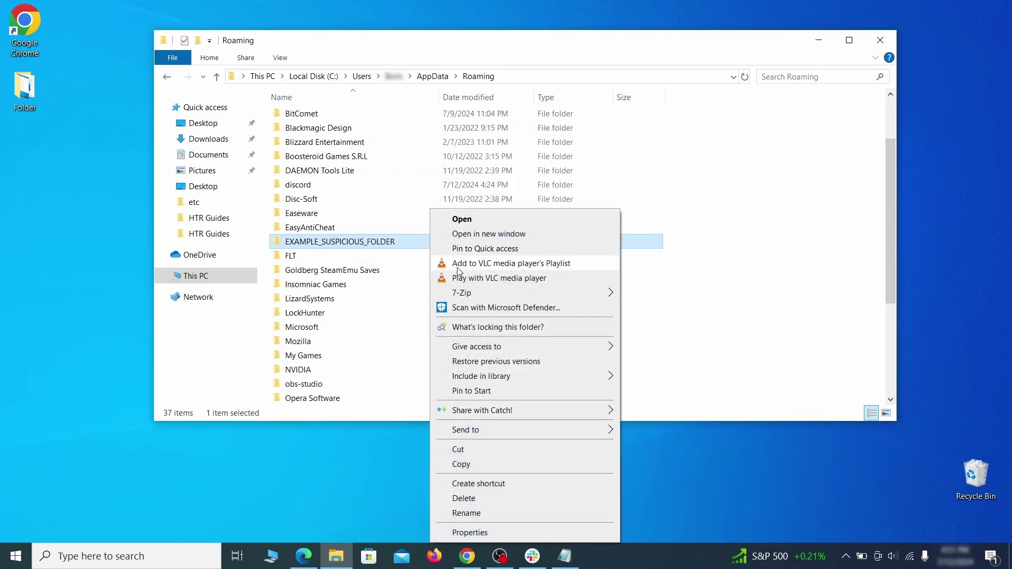
click(464, 326)
click(457, 136)
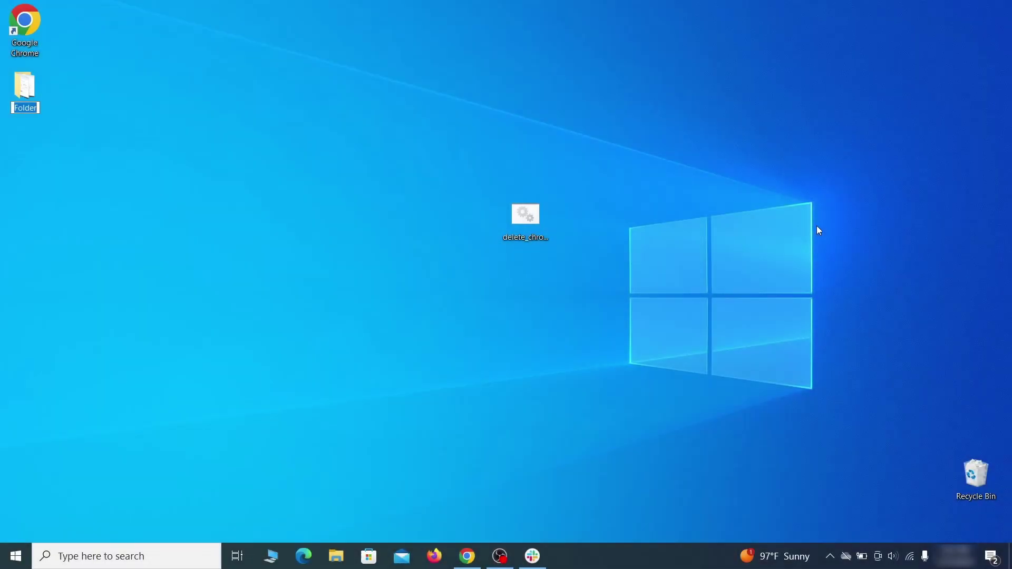
- Open Windows Start search
key(super)
- Open Edit group policy and remove the chrome template under Computer Configuration > Administrative Templates
text(edit group policy)
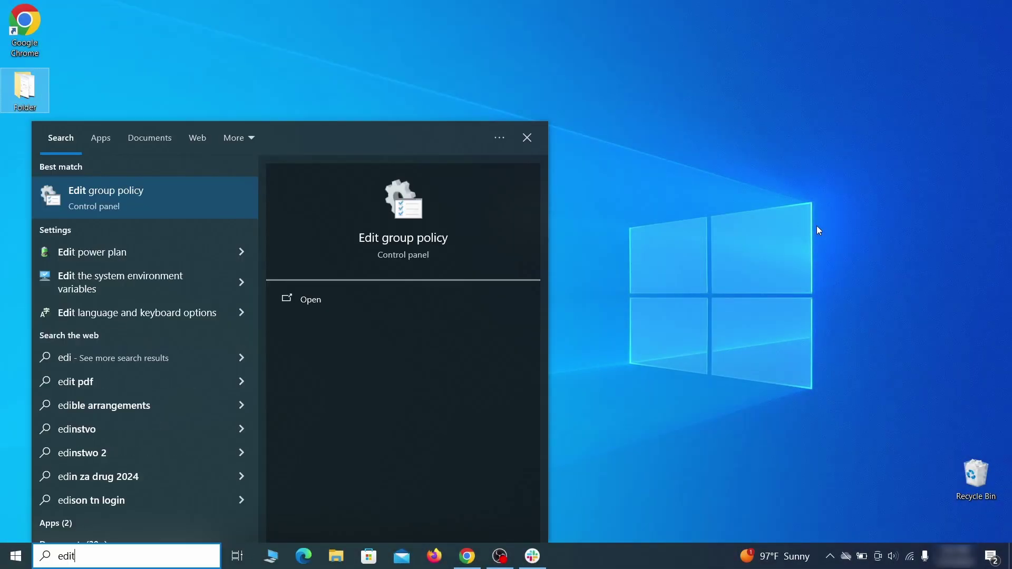
click(136, 198)
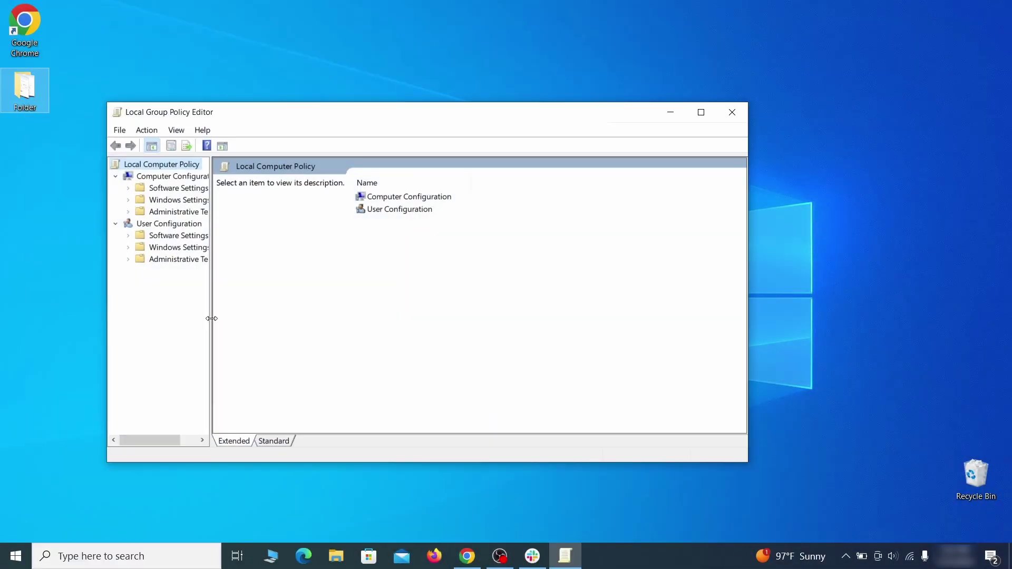
click(166, 178)
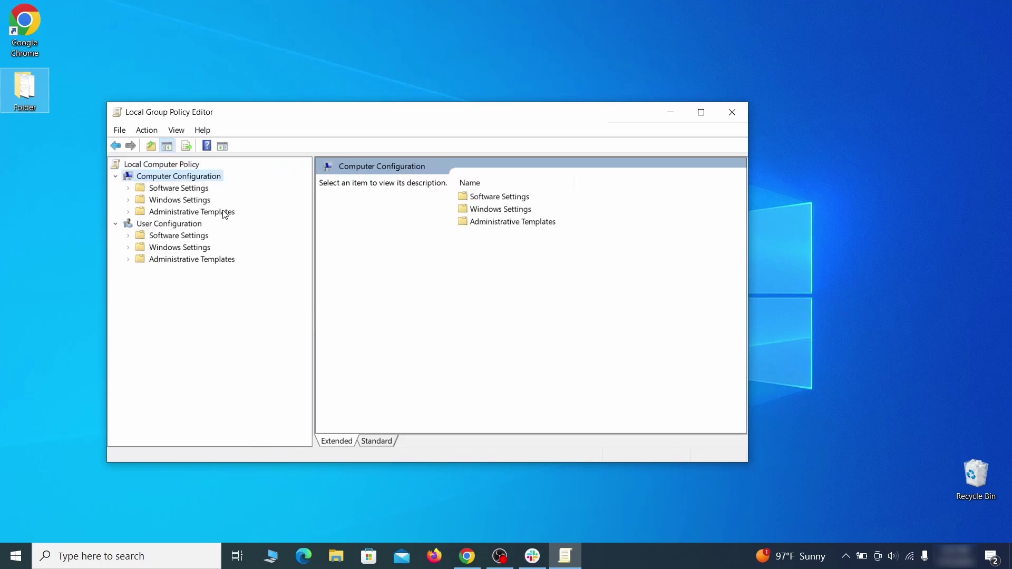
click(224, 212)
right_click(225, 212)
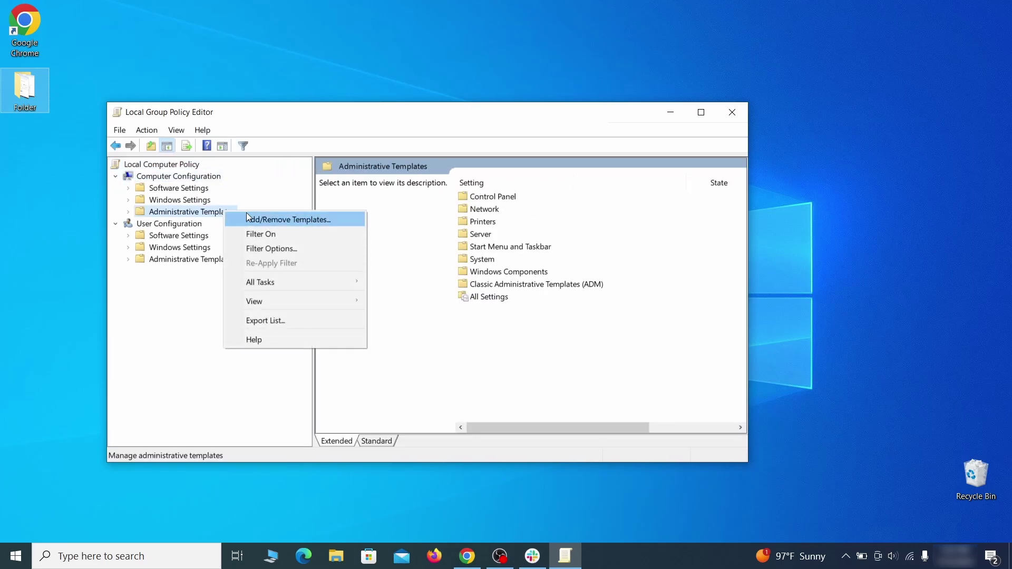
click(324, 221)
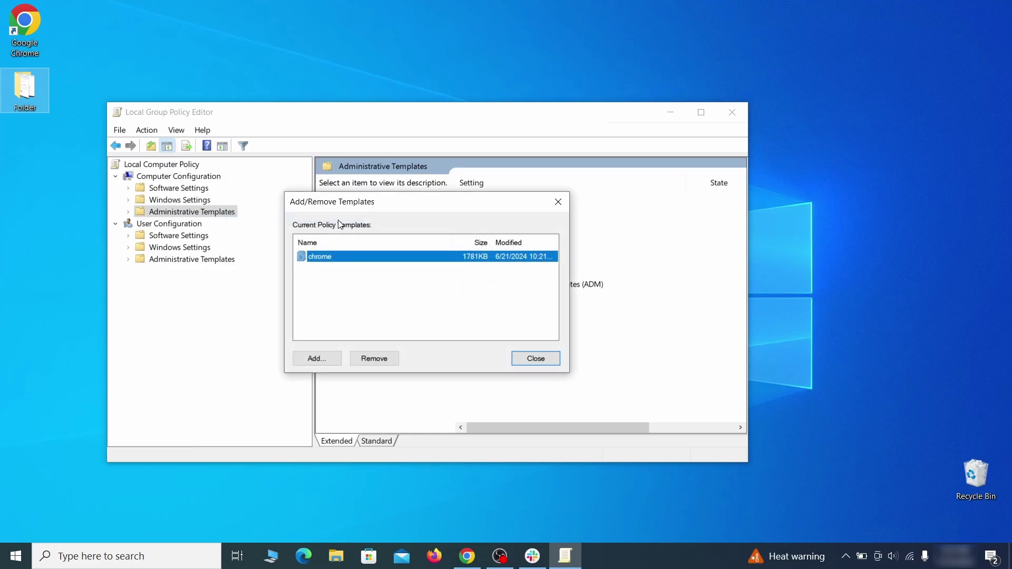
click(383, 359)
click(543, 357)
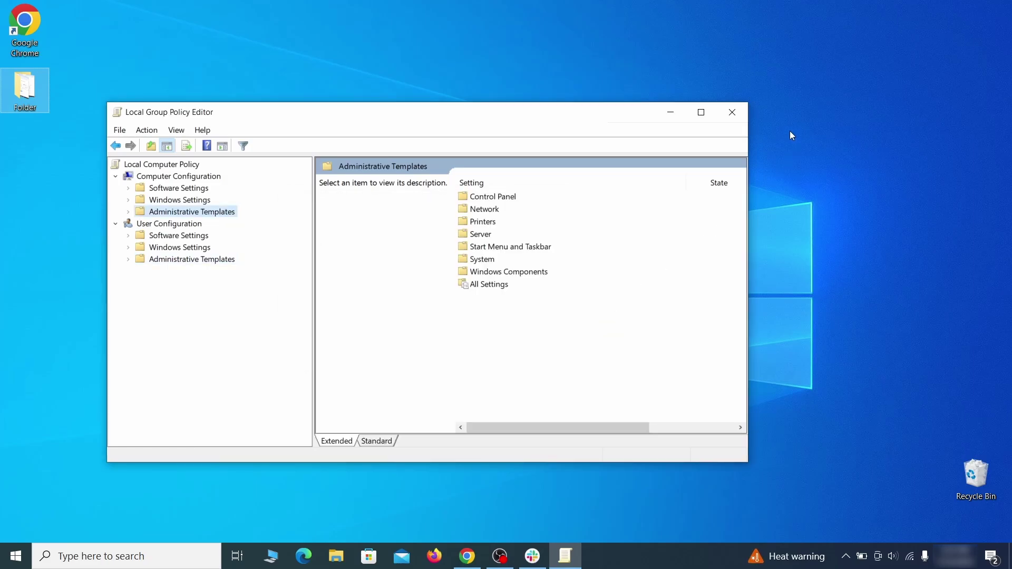
- Close the Group Policy Editor and restart the computer
click(732, 116)
click(16, 556)
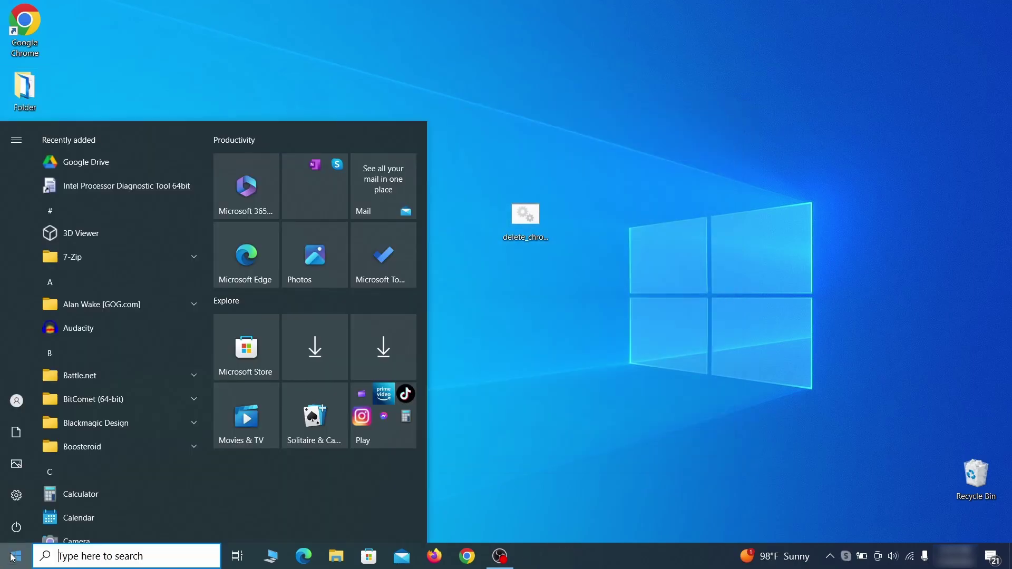
click(16, 526)
click(90, 493)
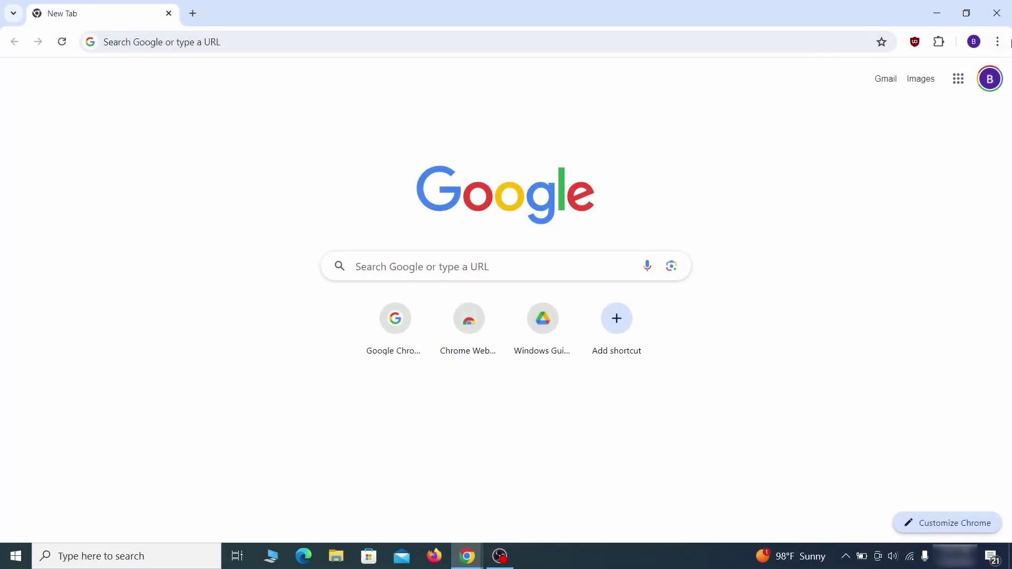
click(997, 42)
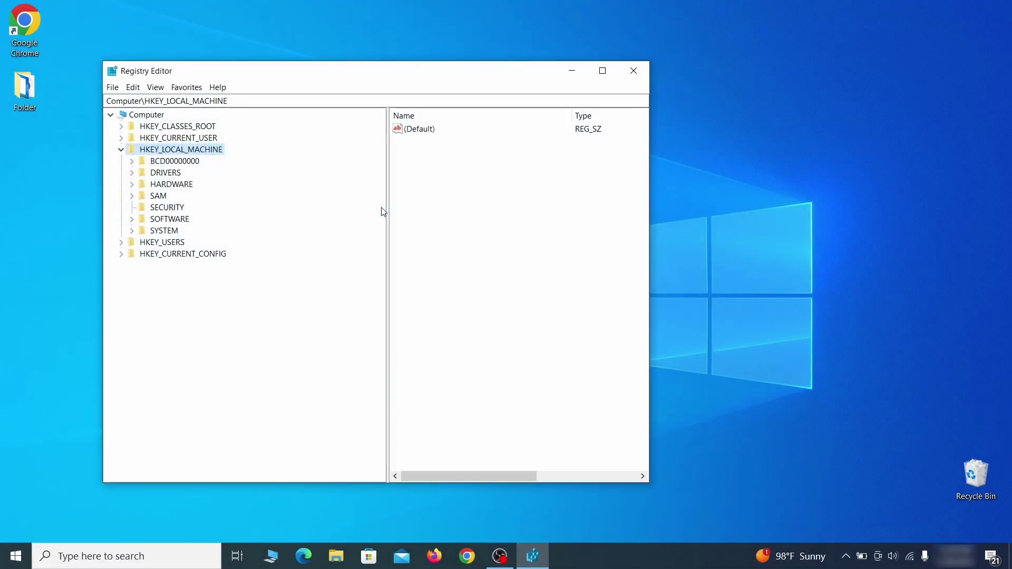
- Expand BCD00000000 > Objects > a GUID's Elements key, then cancel deleting key 12000004
click(132, 161)
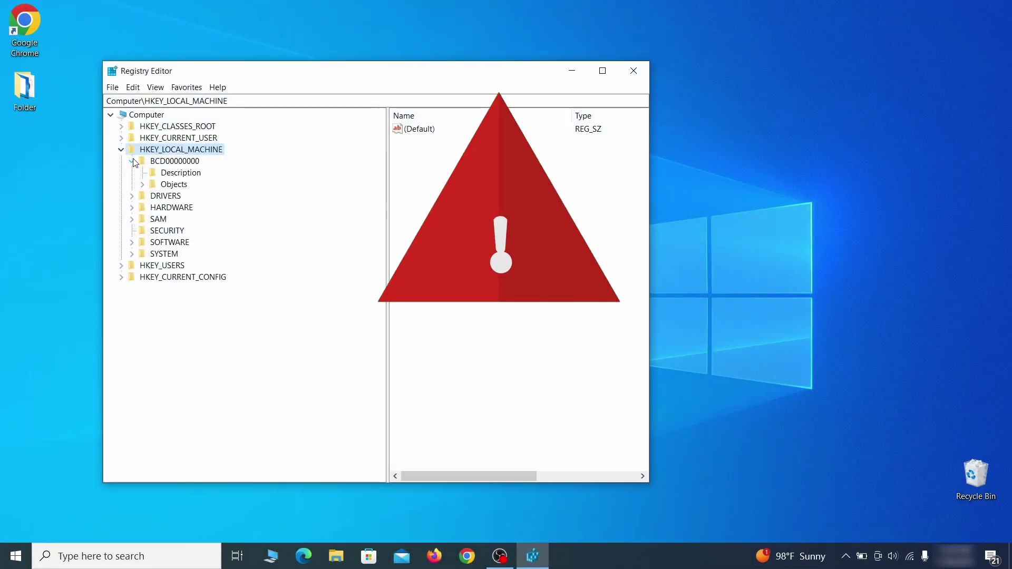
click(142, 184)
click(152, 300)
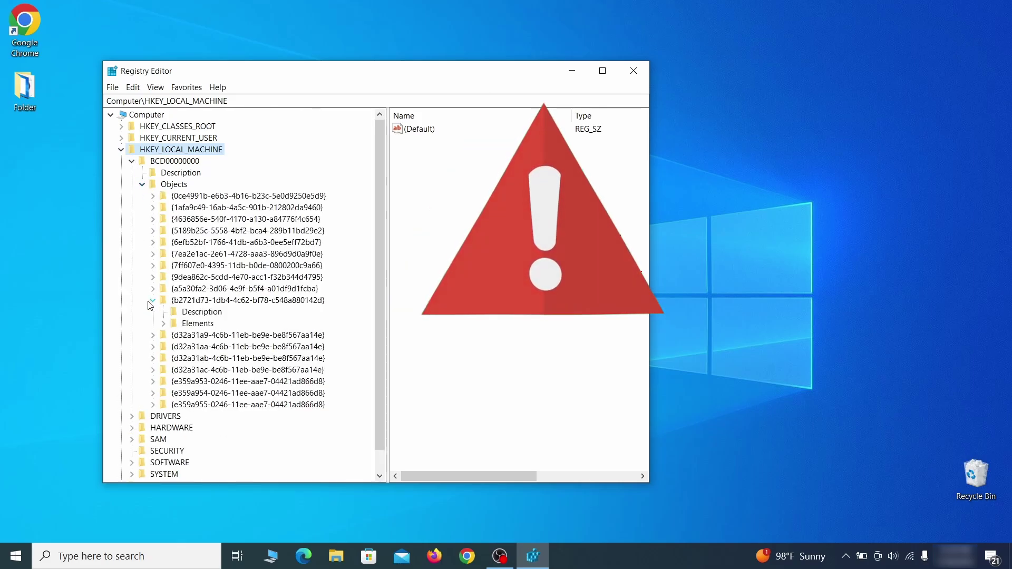
click(163, 323)
click(212, 359)
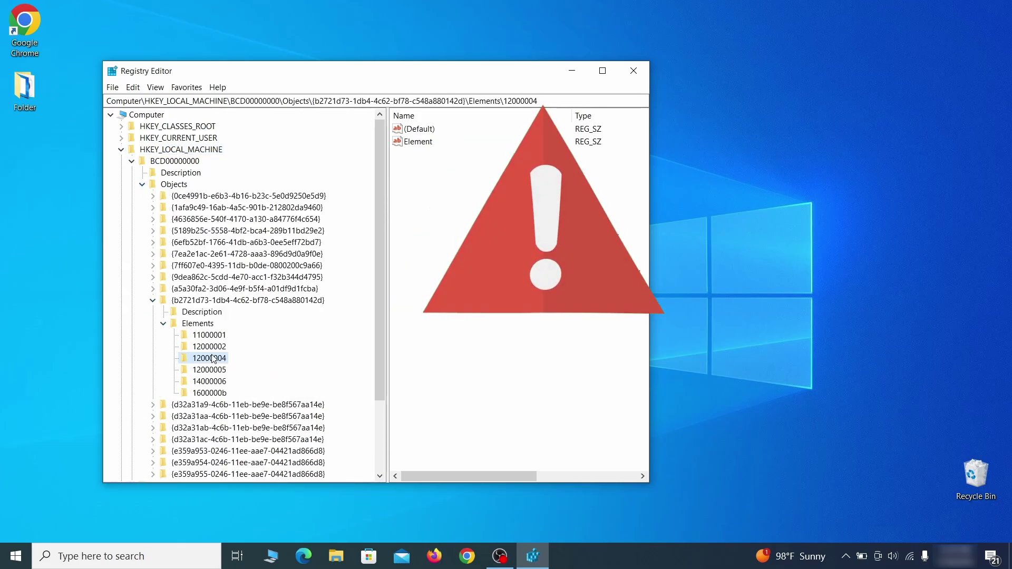
right_click(212, 358)
click(261, 404)
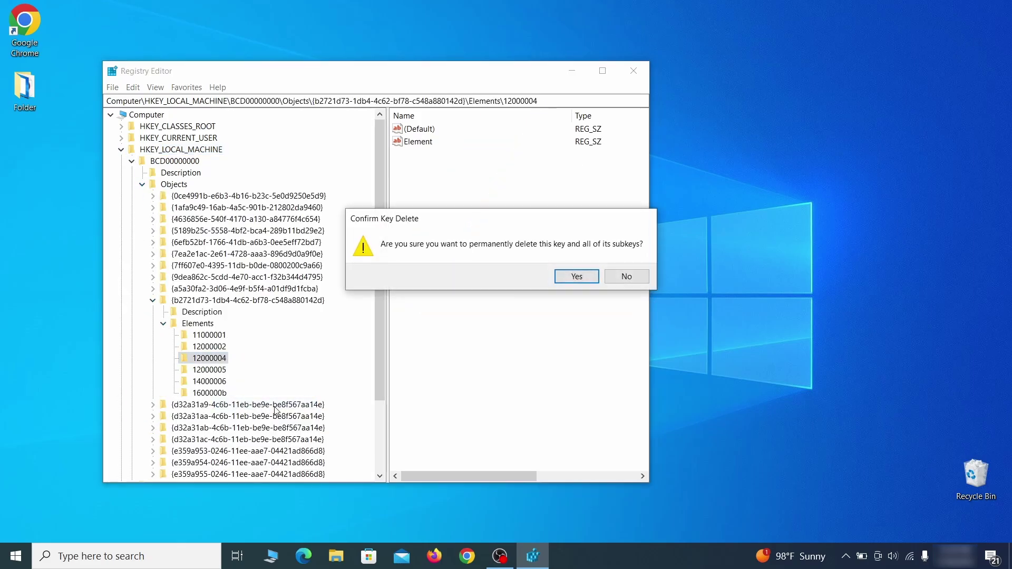
click(637, 282)
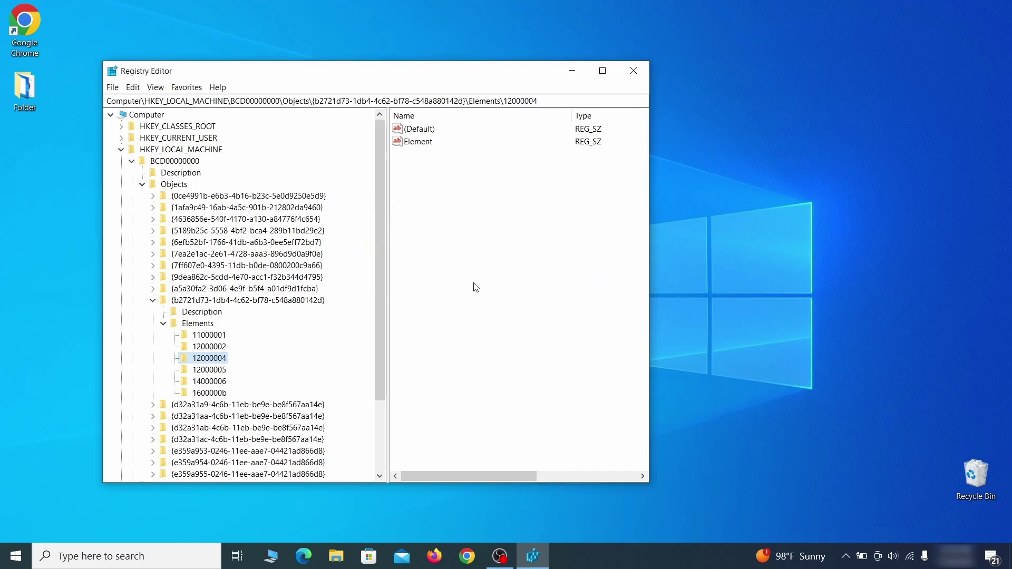
- Export a registry backup, then pick Registry Backup 1 on the Desktop for import
scroll(167, 404, down, 3)
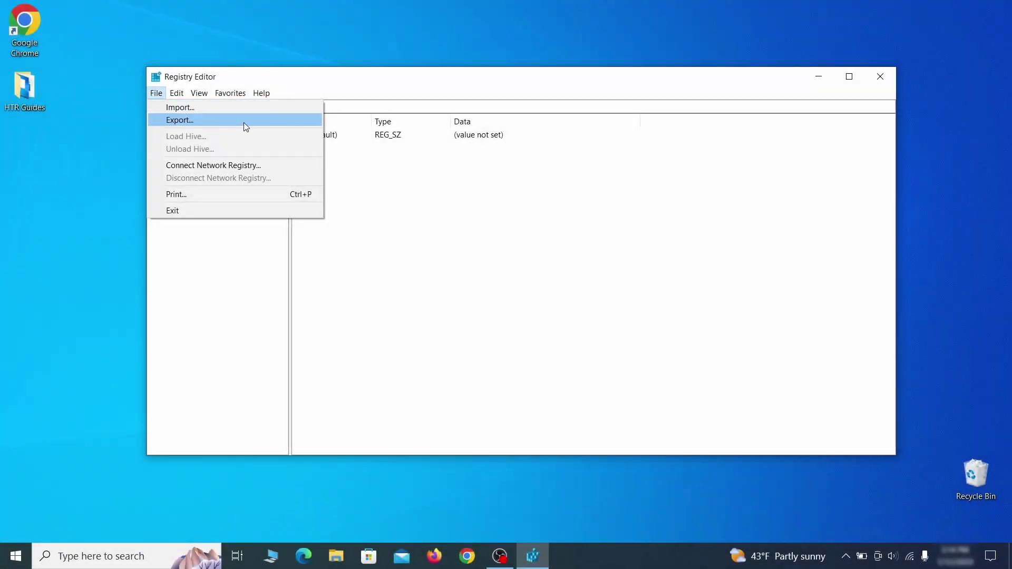
click(246, 122)
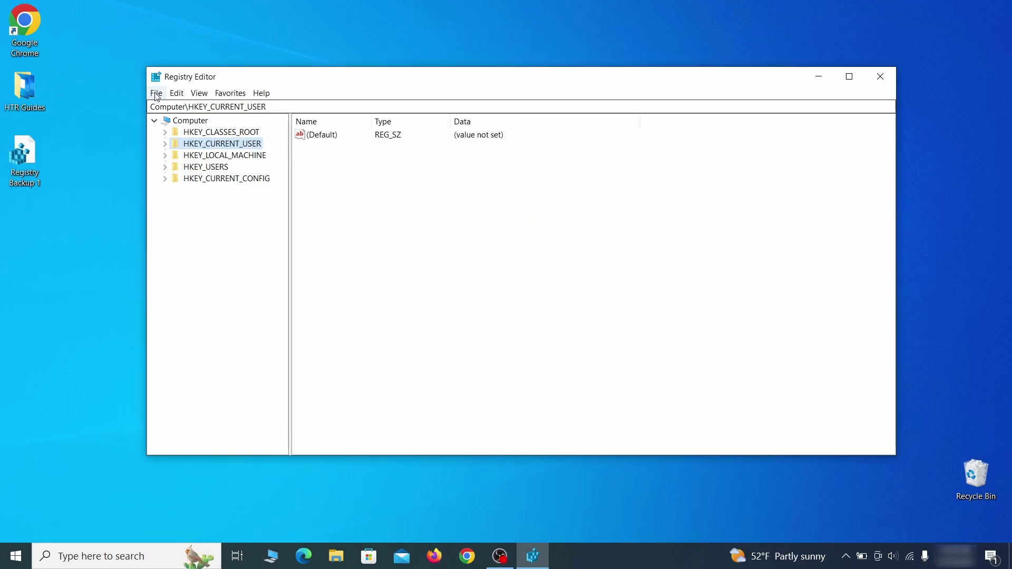
click(156, 92)
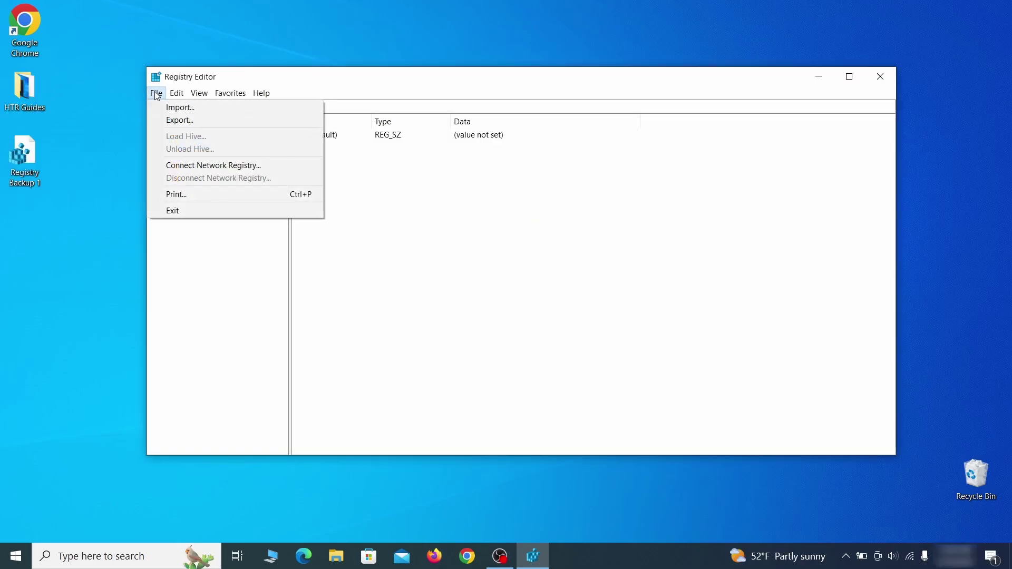
click(215, 110)
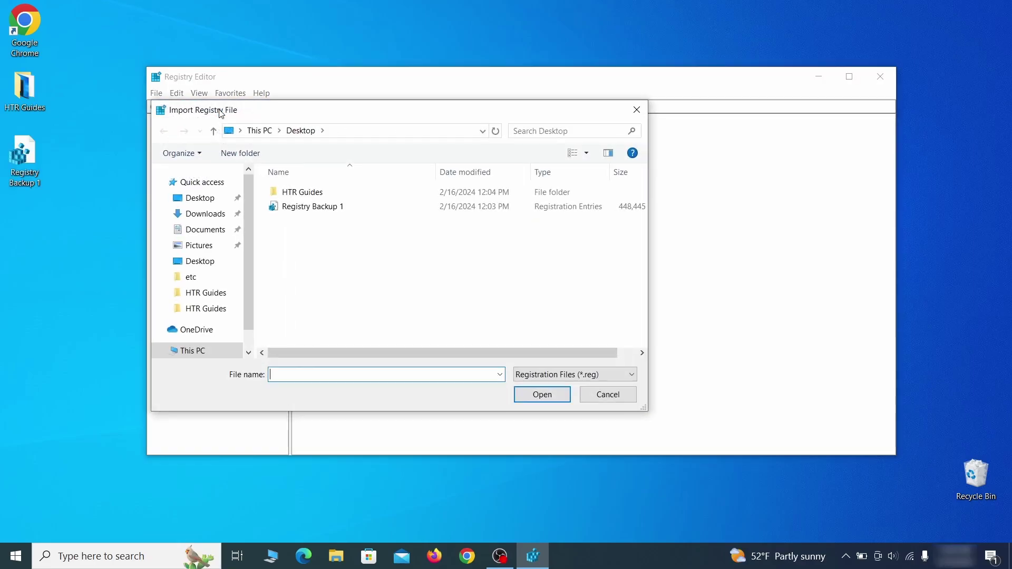
click(351, 210)
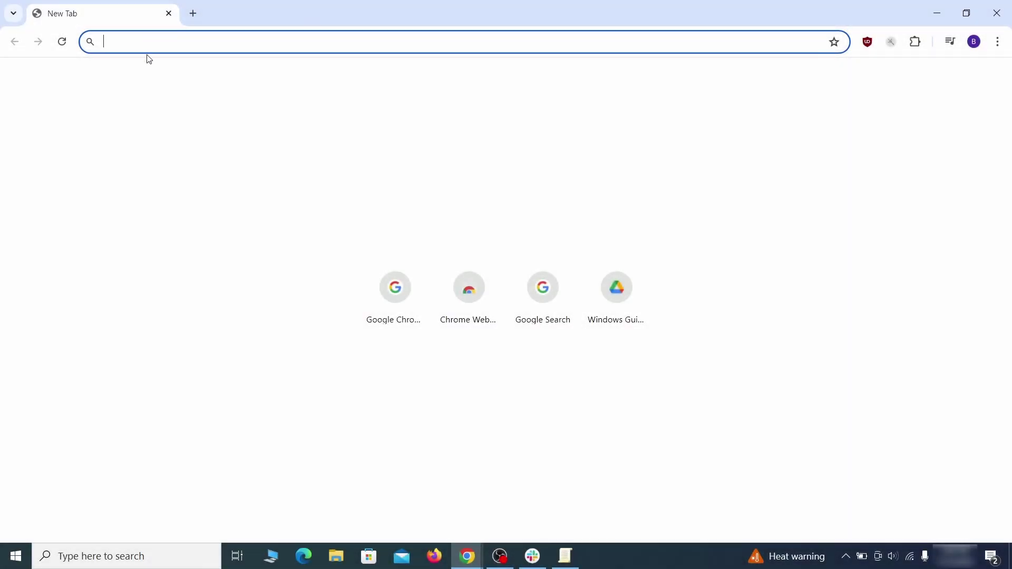
- Load chrome://policy and paste the HomepageLocation value sdovheoncoighvoienoibnasd into a Notepad note
text(chrome://policy)
key(Return)
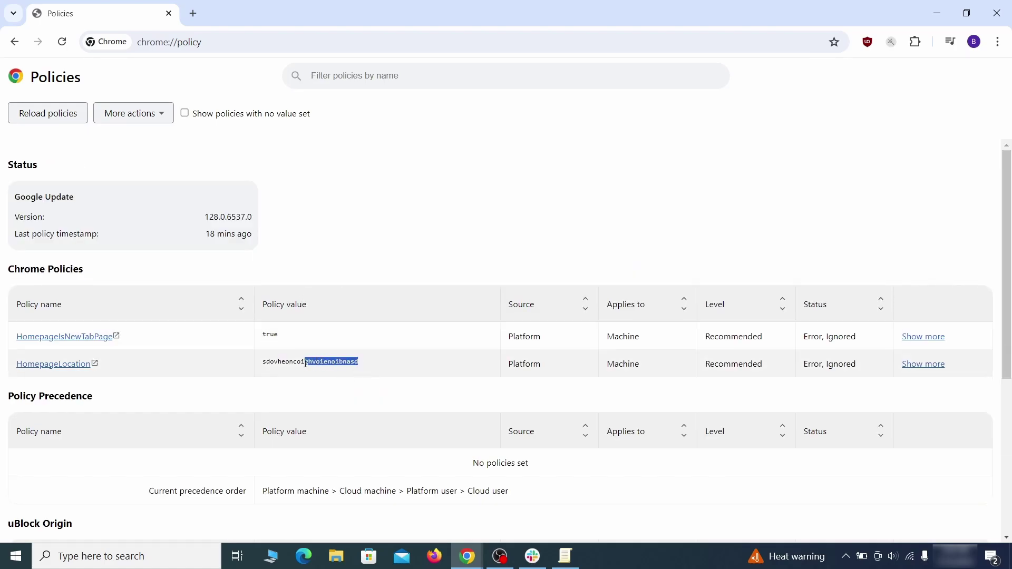
right_click(286, 369)
click(304, 376)
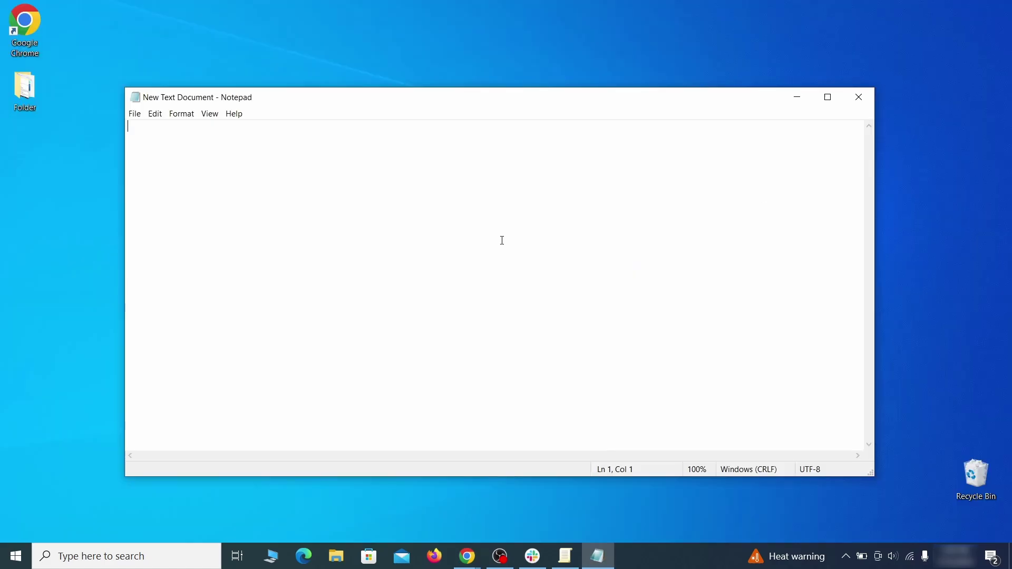
right_click(502, 240)
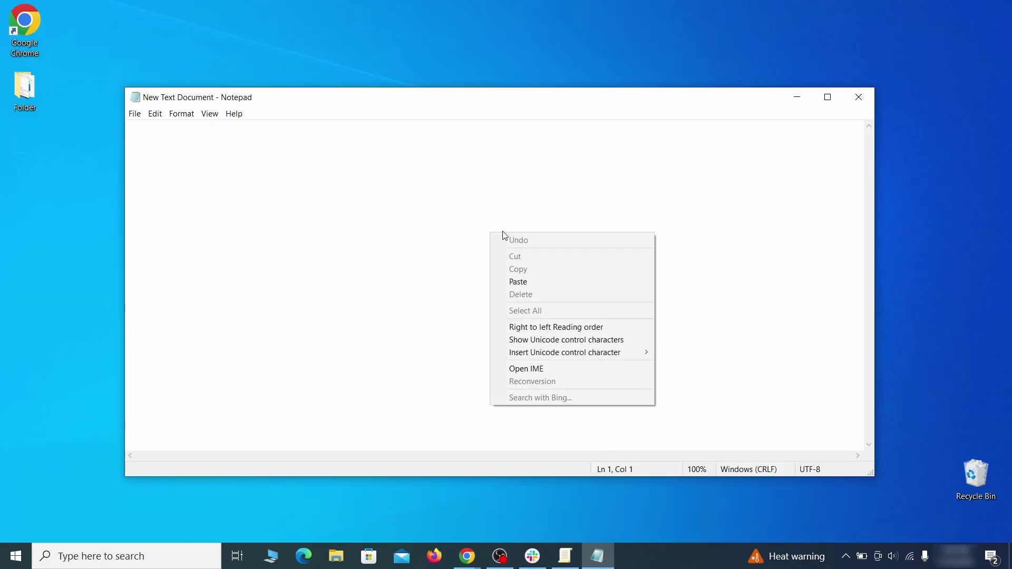
click(530, 280)
click(796, 99)
click(997, 42)
mouse_move(873, 236)
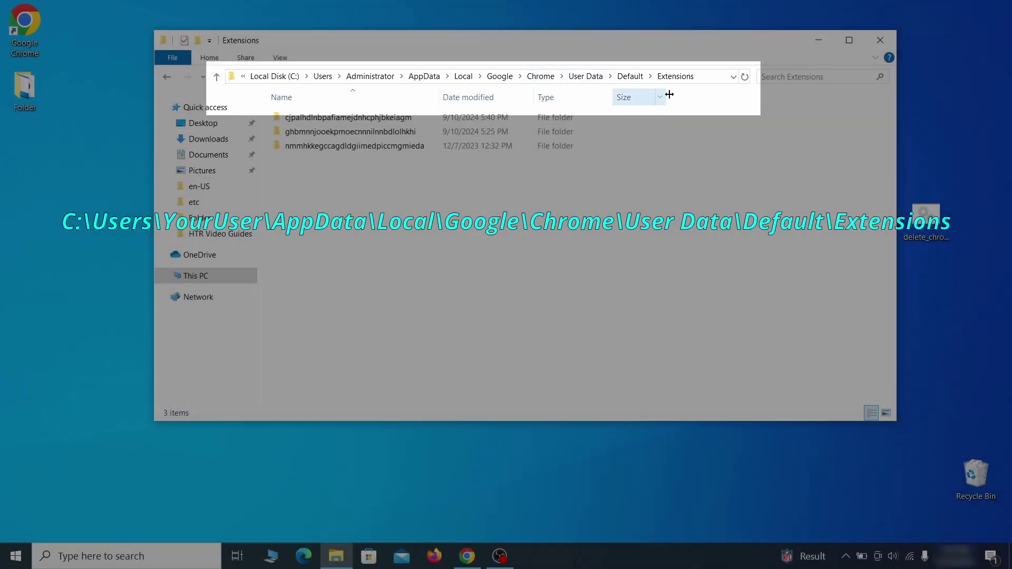
- Delete all three folders in Chrome's Default\Extensions and close the Explorer window
drag(375, 166, 427, 128)
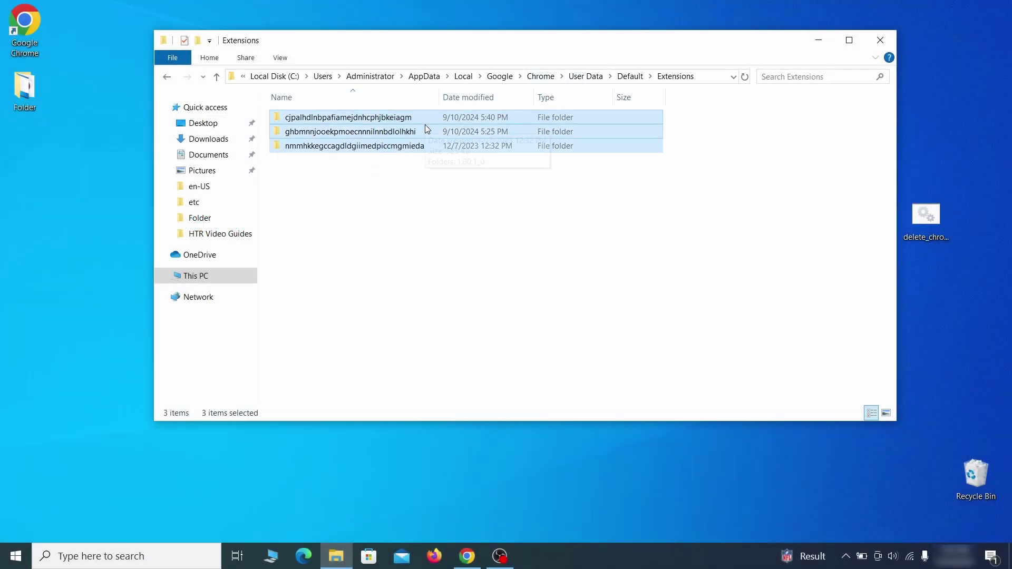
right_click(425, 125)
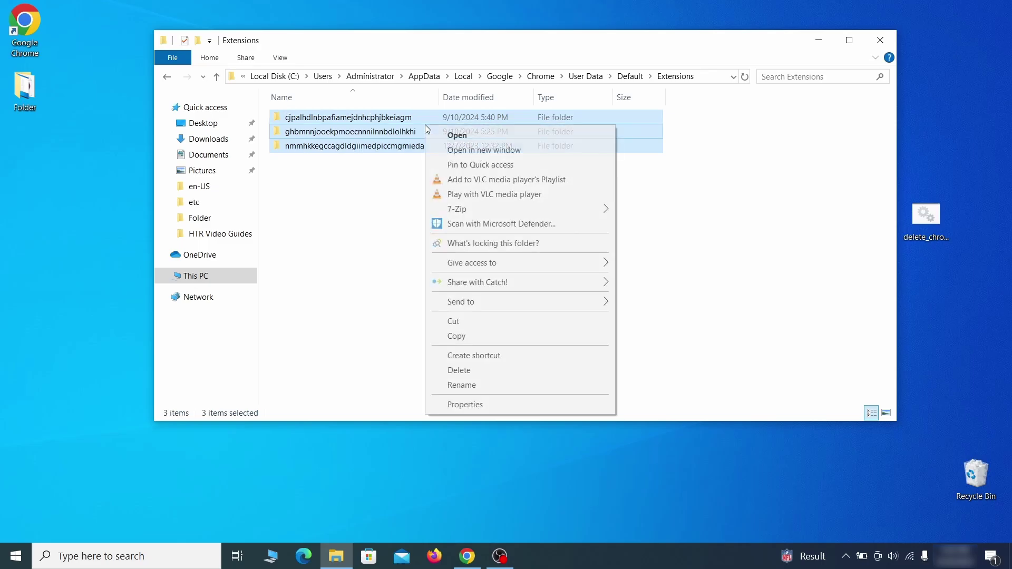
click(458, 371)
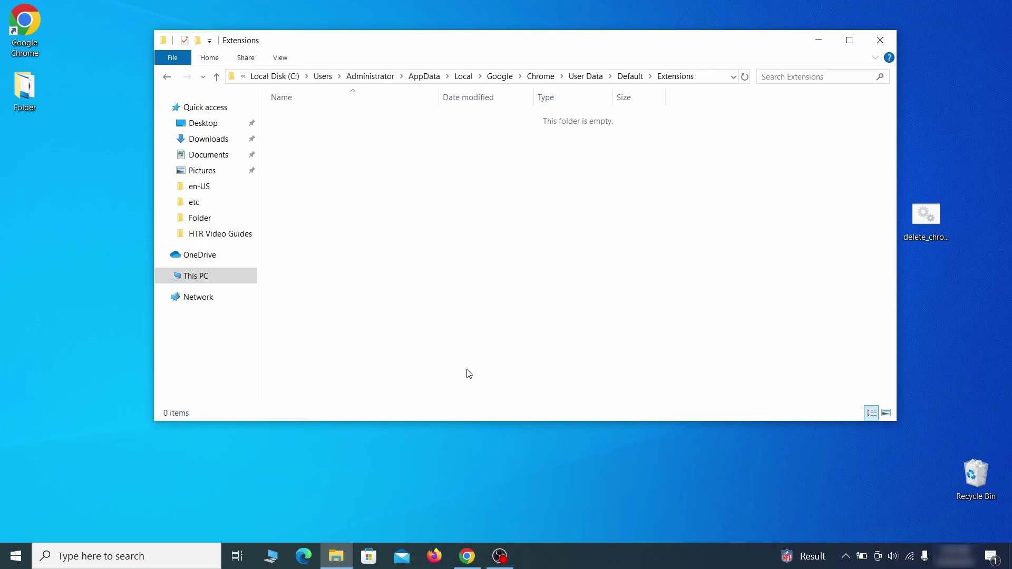
click(880, 40)
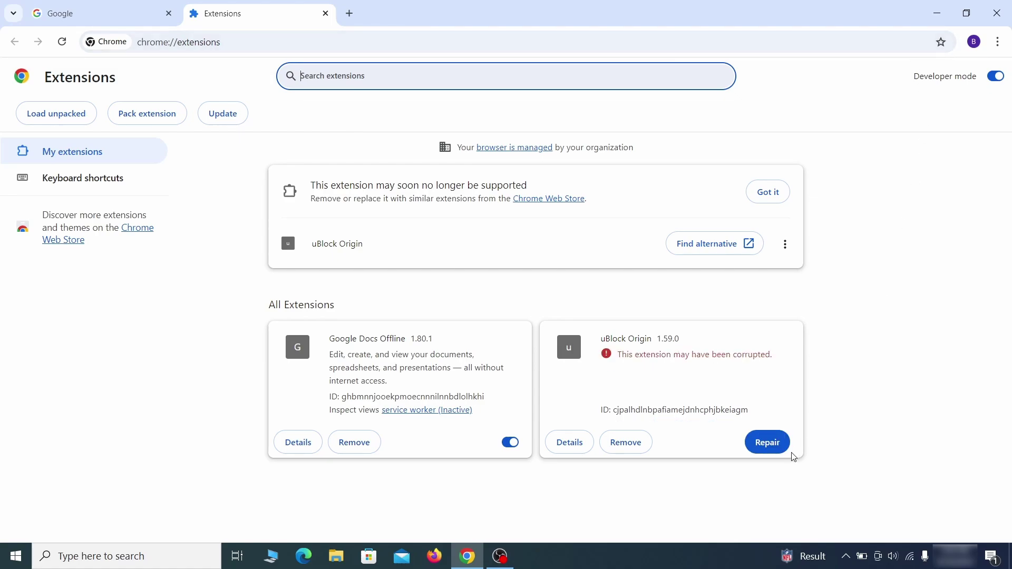
- Repair uBlock Origin, enable Developer mode, and copy Wonder Search's extension ID
click(773, 447)
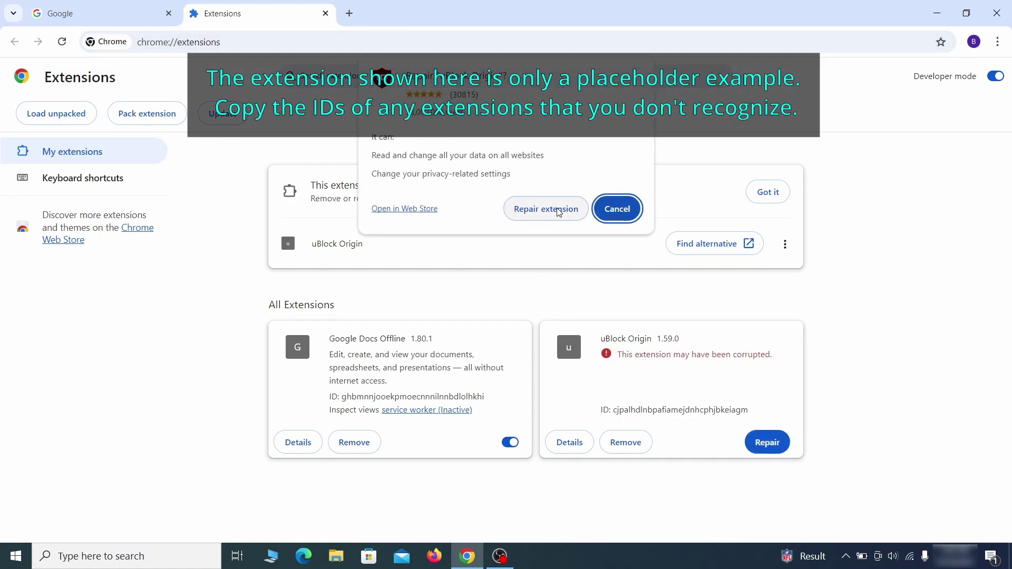
click(546, 208)
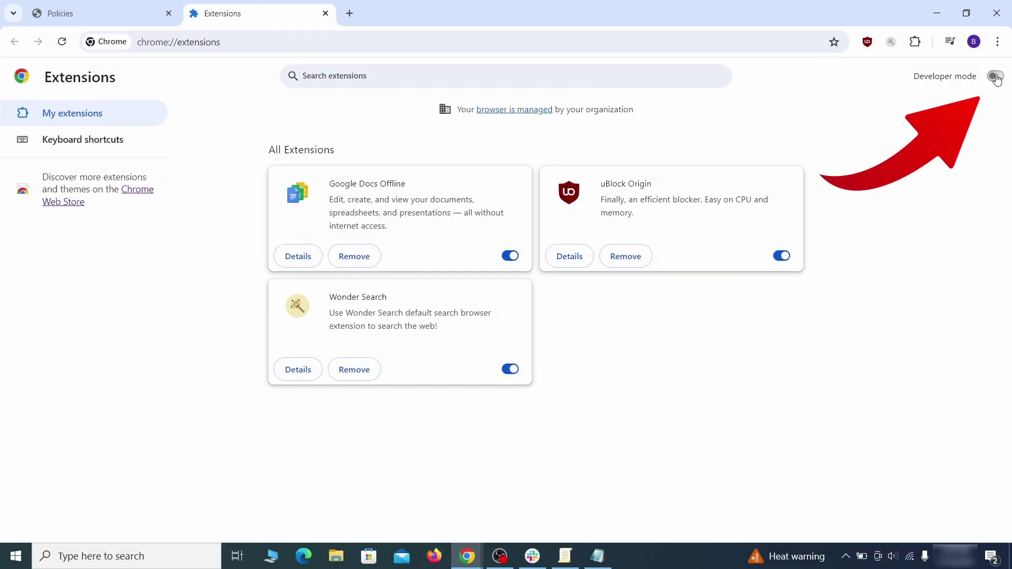
click(995, 77)
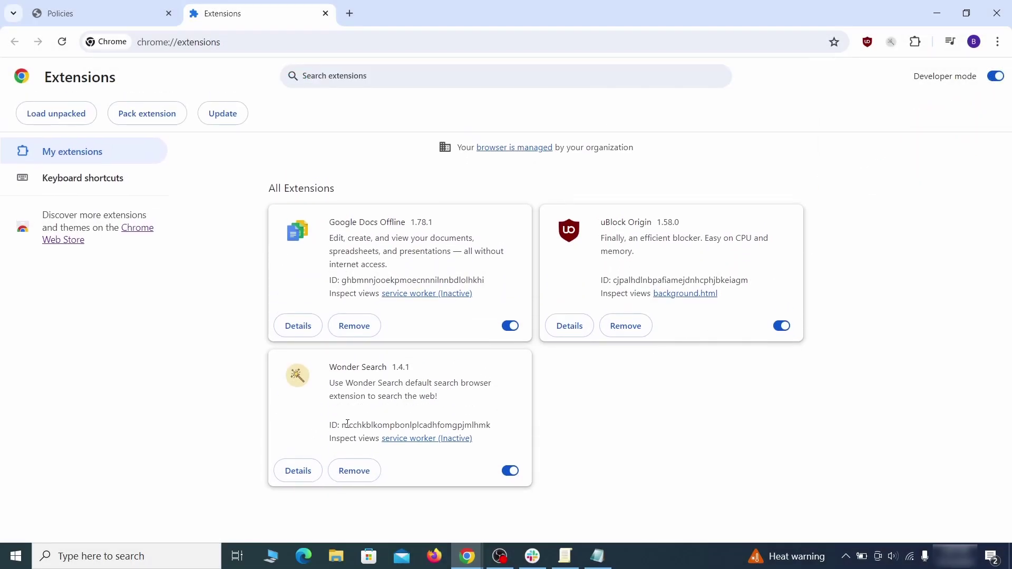
drag(345, 427, 478, 424)
right_click(490, 424)
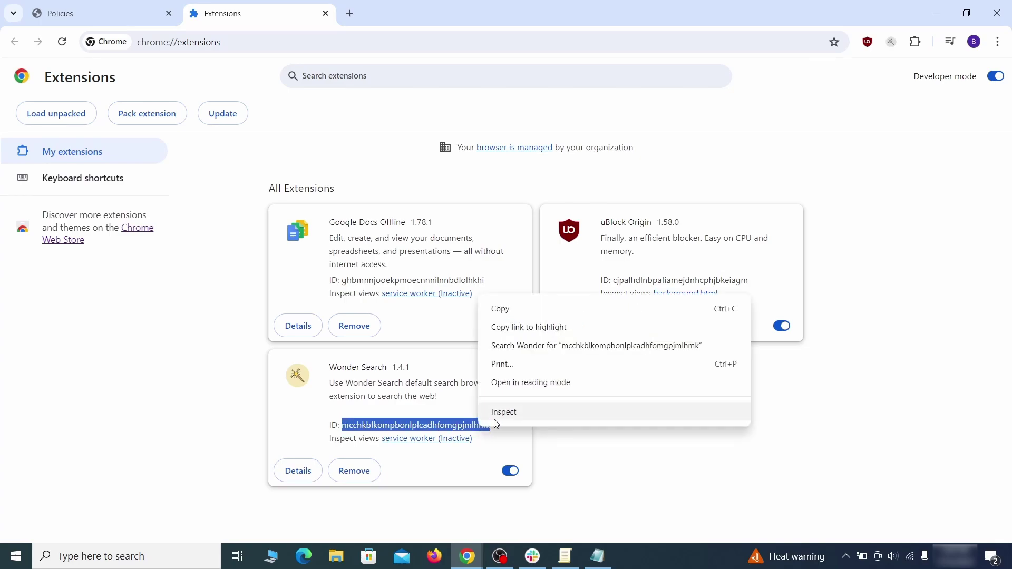
click(469, 309)
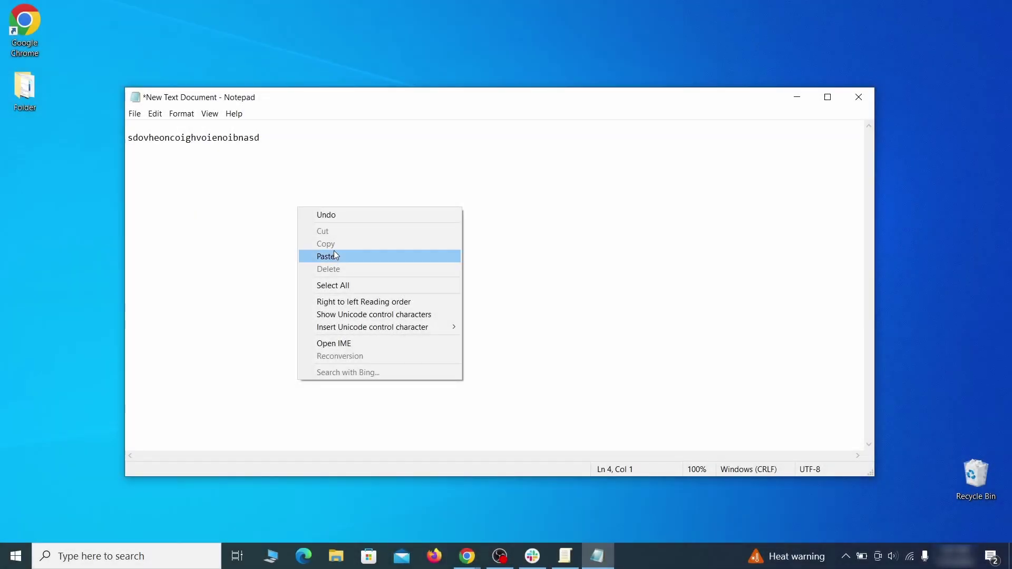
- Paste the Wonder Search ID as the note's second line and launch regedit as administrator
click(337, 255)
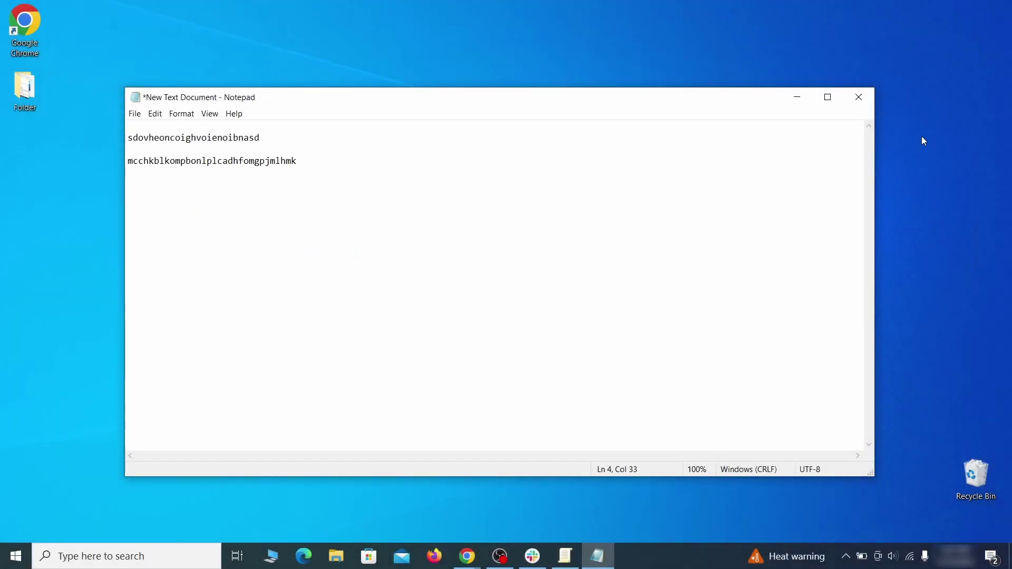
click(795, 98)
click(13, 559)
text(regedit)
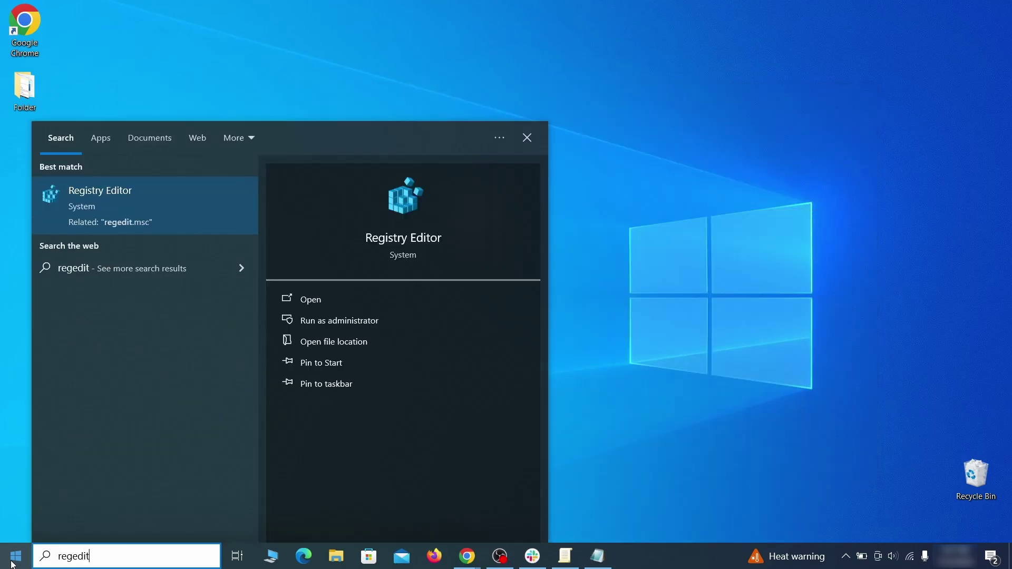
right_click(203, 201)
click(232, 217)
- Search the registry for the copied homepage value sdovheoncoighvoienoibnasd
key(ctrl+f)
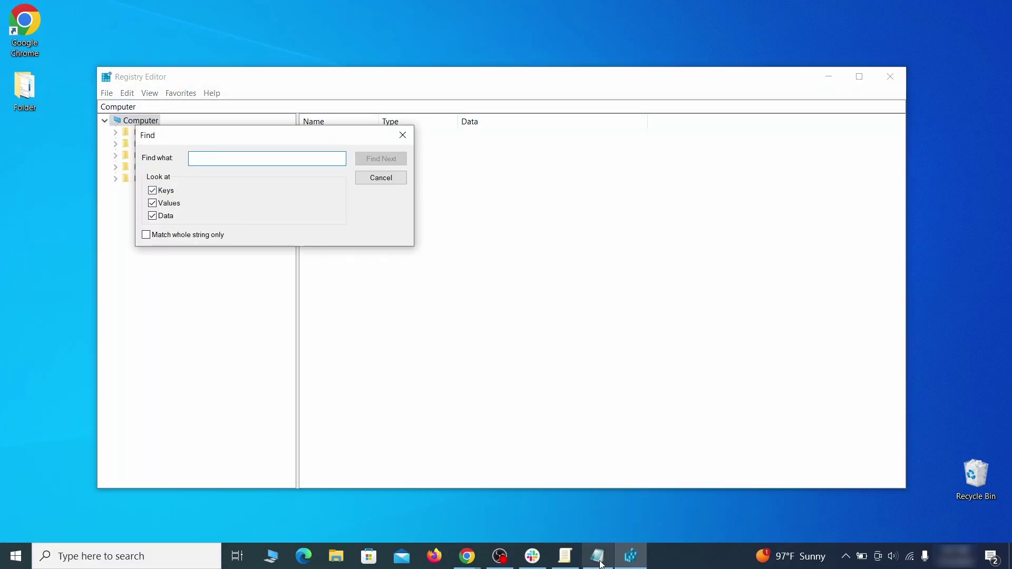
click(602, 563)
right_click(226, 139)
click(256, 178)
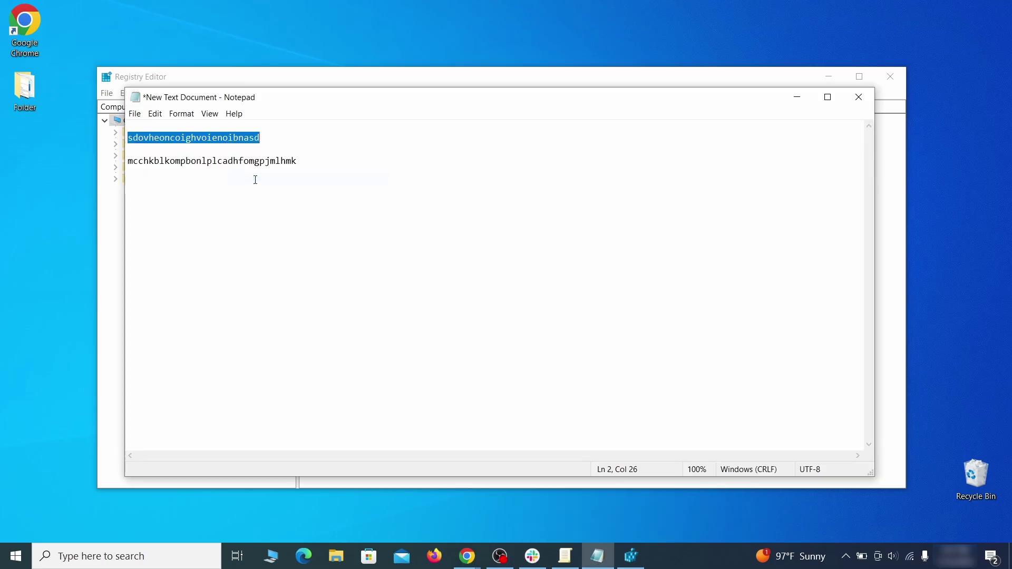
click(103, 194)
right_click(226, 161)
click(267, 213)
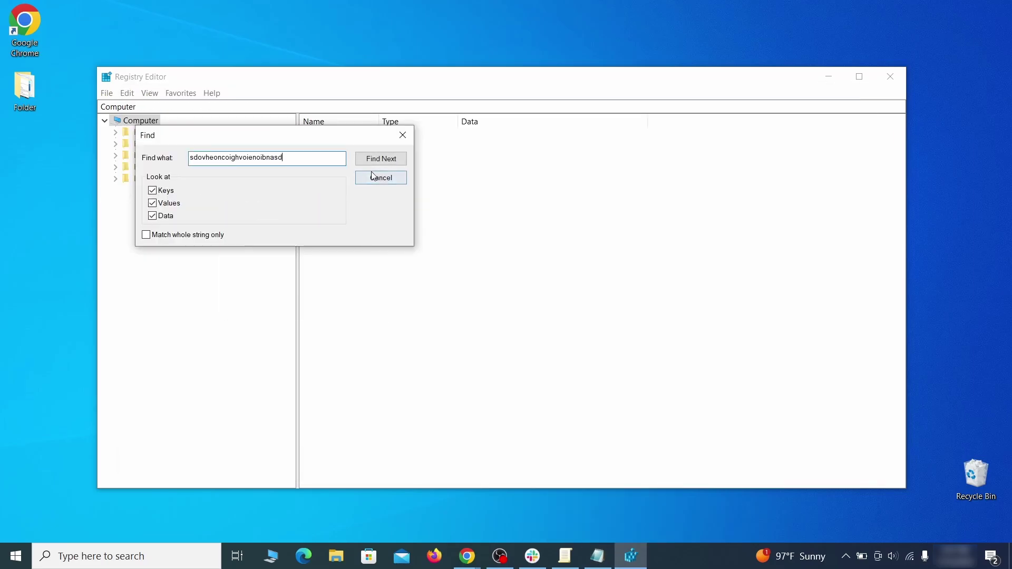
click(393, 161)
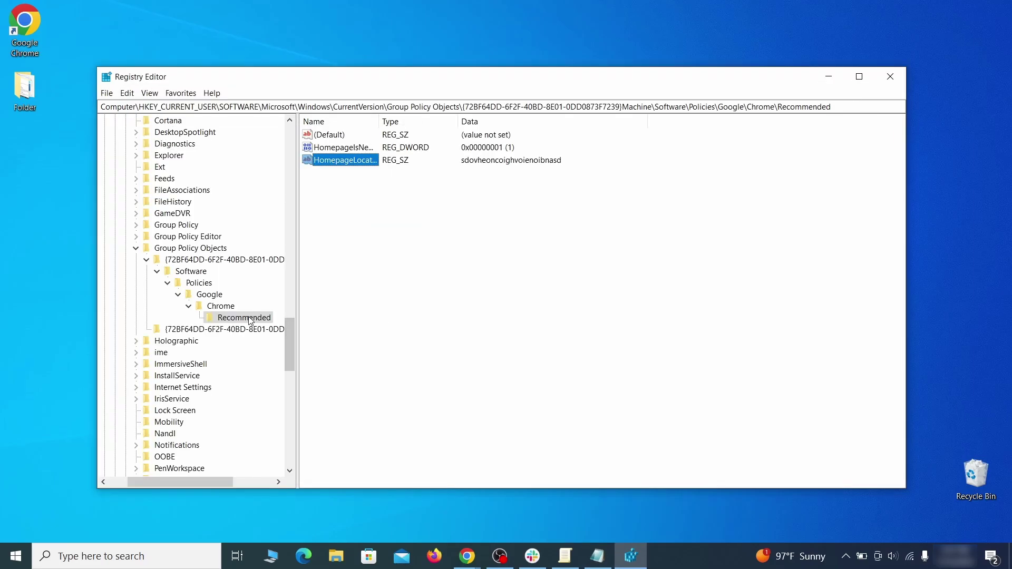
- Delete the Recommended key that the search located
right_click(250, 318)
click(301, 367)
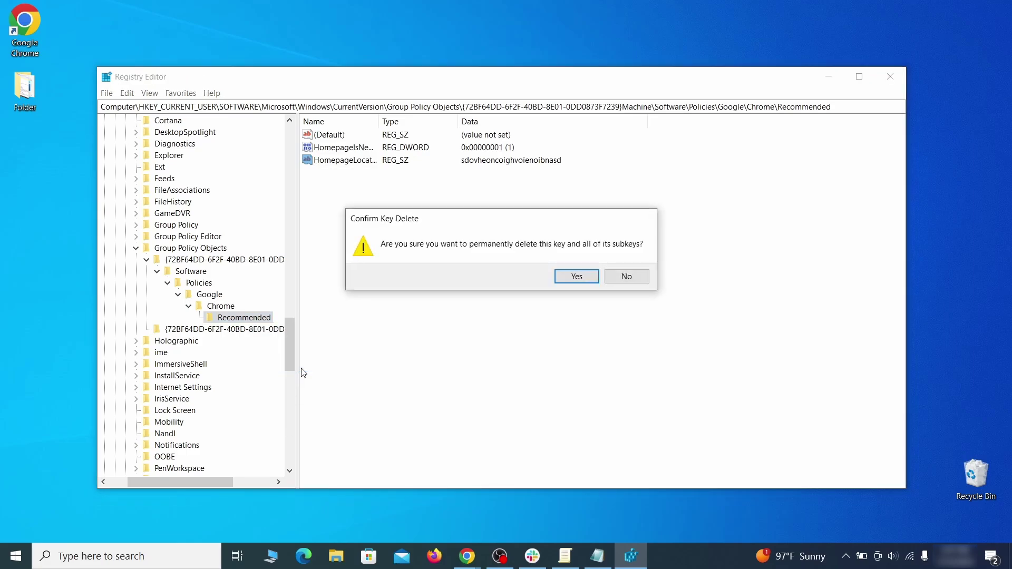
click(577, 276)
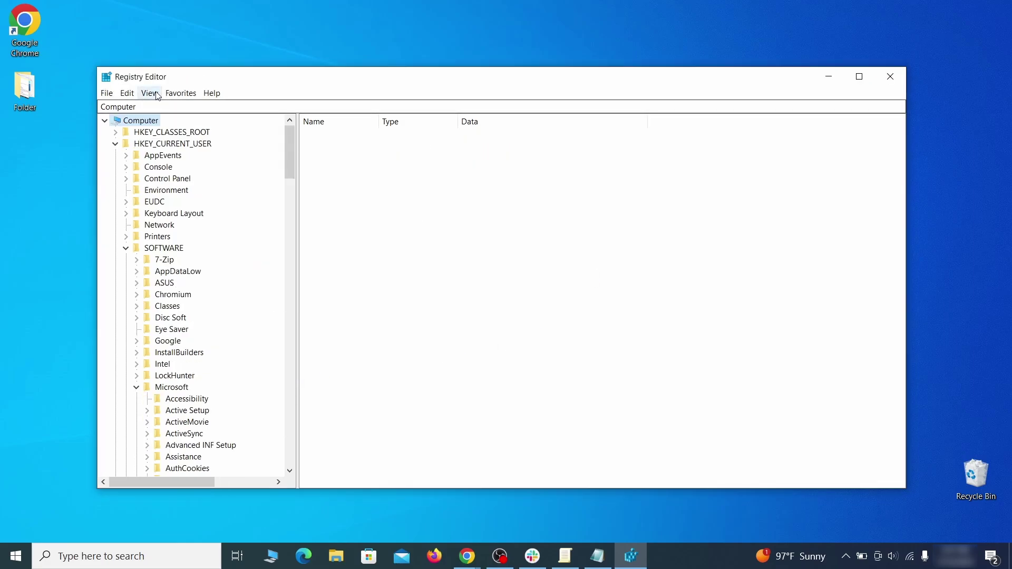
click(127, 93)
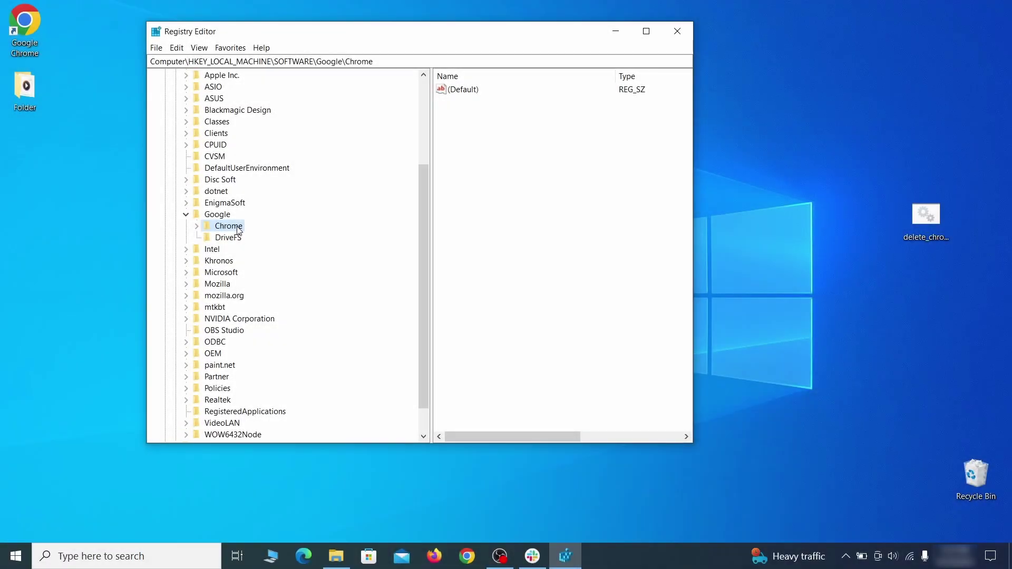
- Try deleting the SOFTWARE\Google\Chrome key and dismiss the resulting error
right_click(237, 227)
click(269, 276)
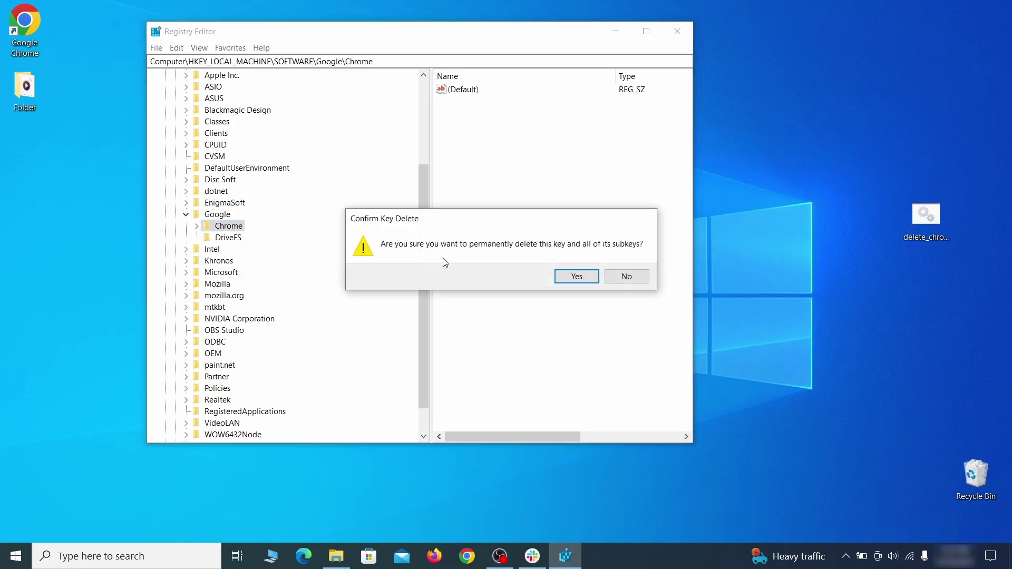
click(576, 277)
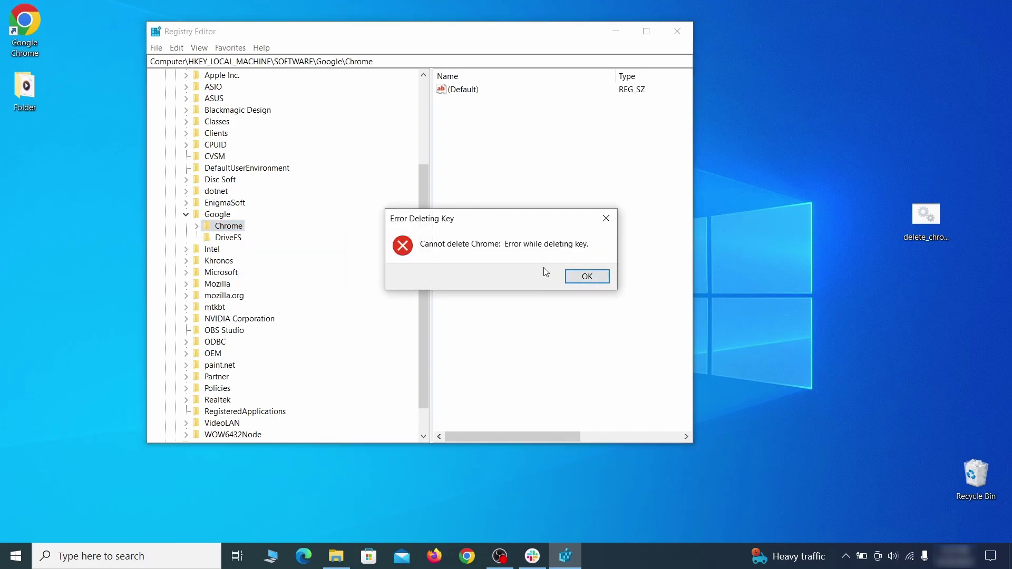
click(586, 276)
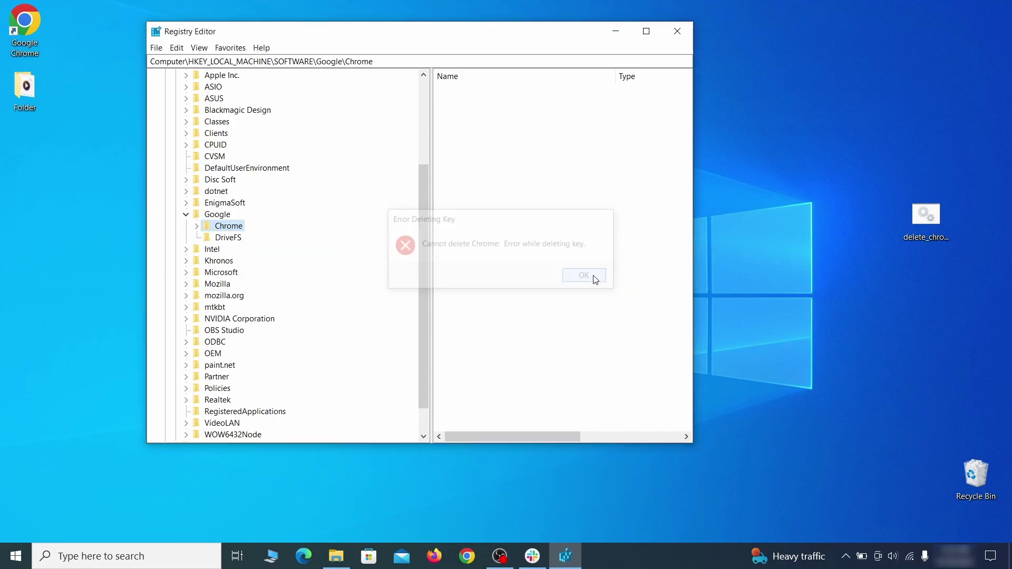
- Make Everyone the owner of the Chrome key and replace child object permissions
right_click(238, 231)
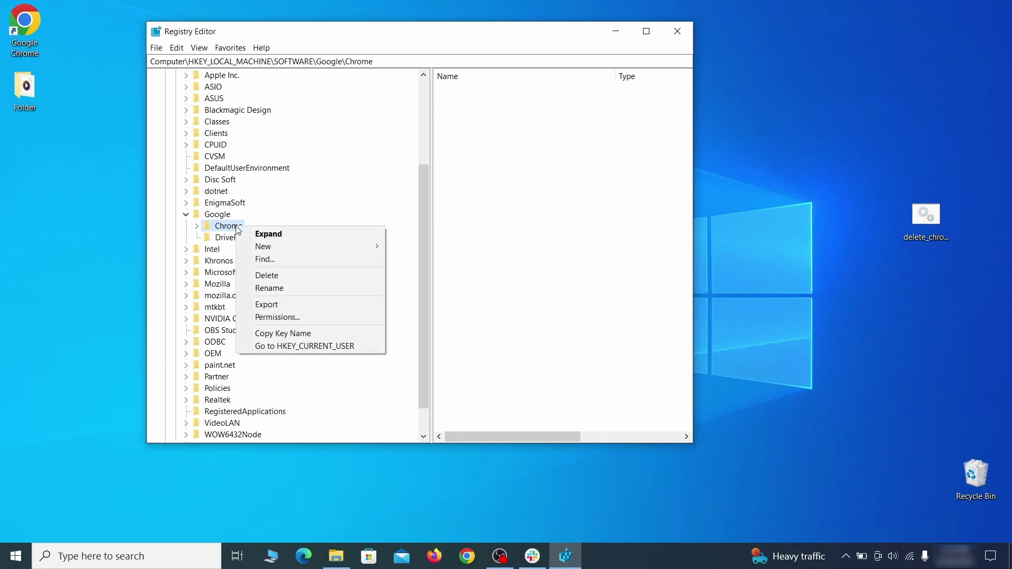
click(299, 316)
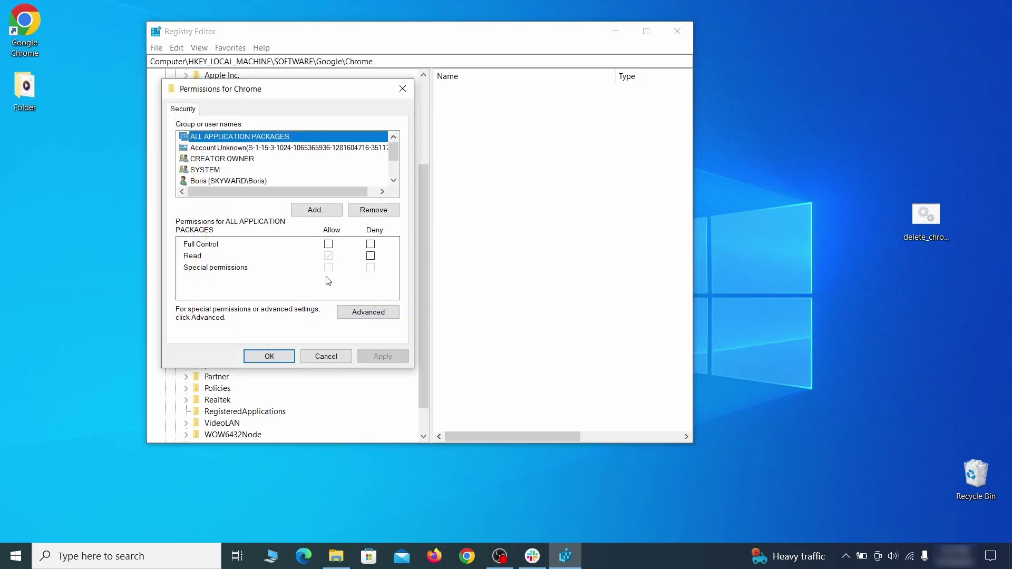
click(368, 312)
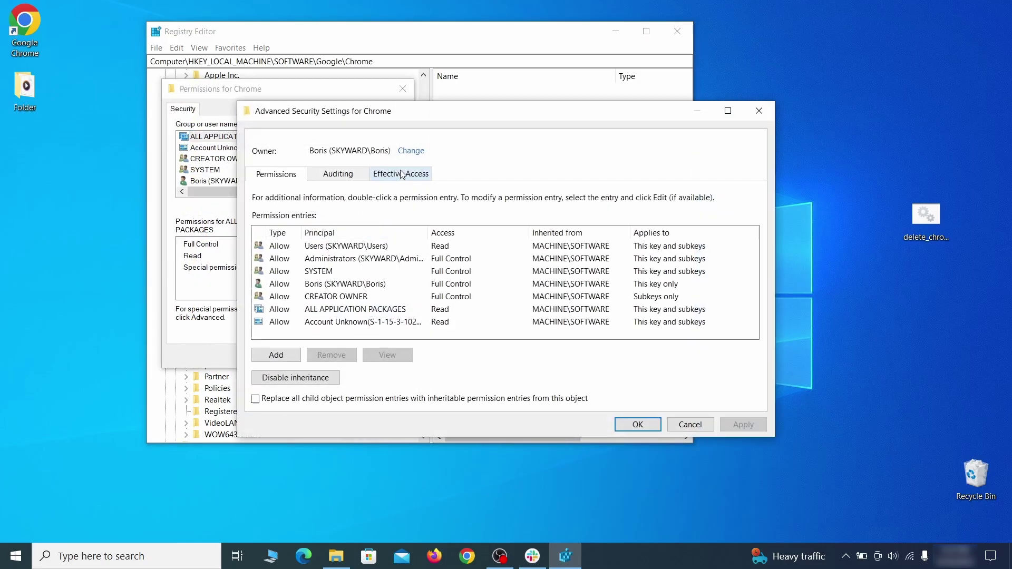
click(411, 152)
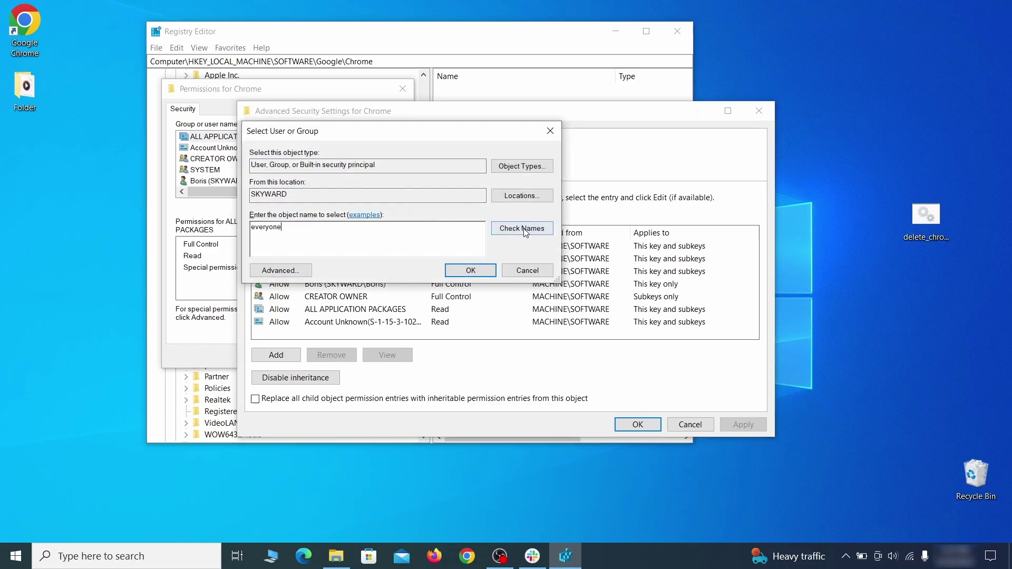
click(471, 271)
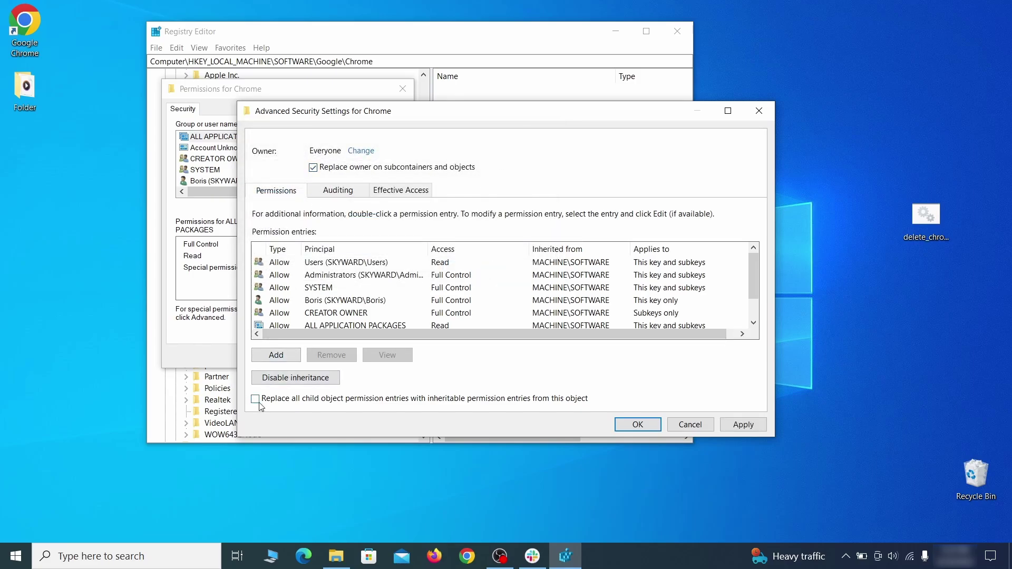
click(743, 428)
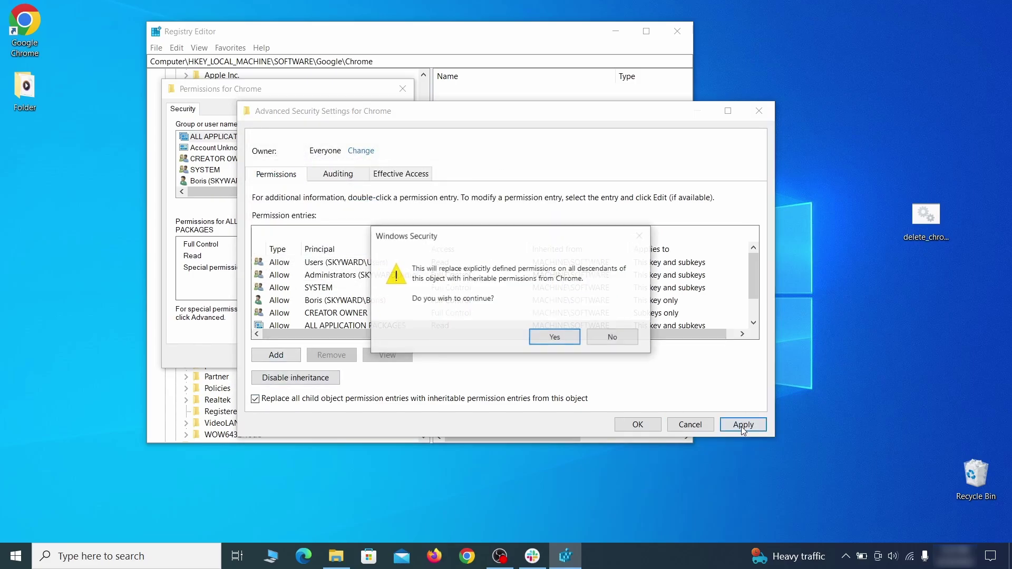
click(547, 337)
click(637, 425)
click(266, 355)
- Delete the Chrome key now that its ownership has changed
right_click(232, 227)
click(286, 280)
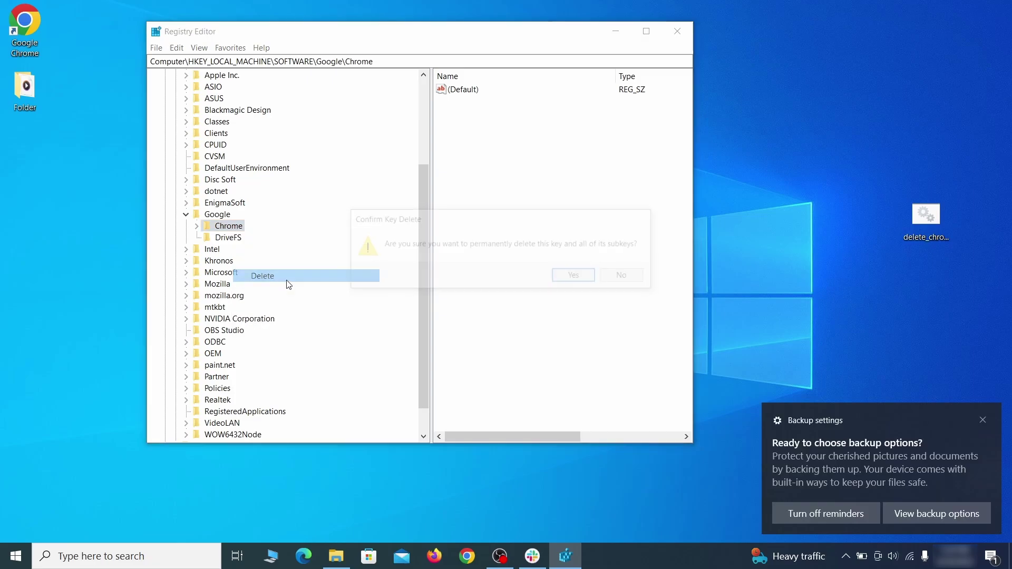
click(576, 277)
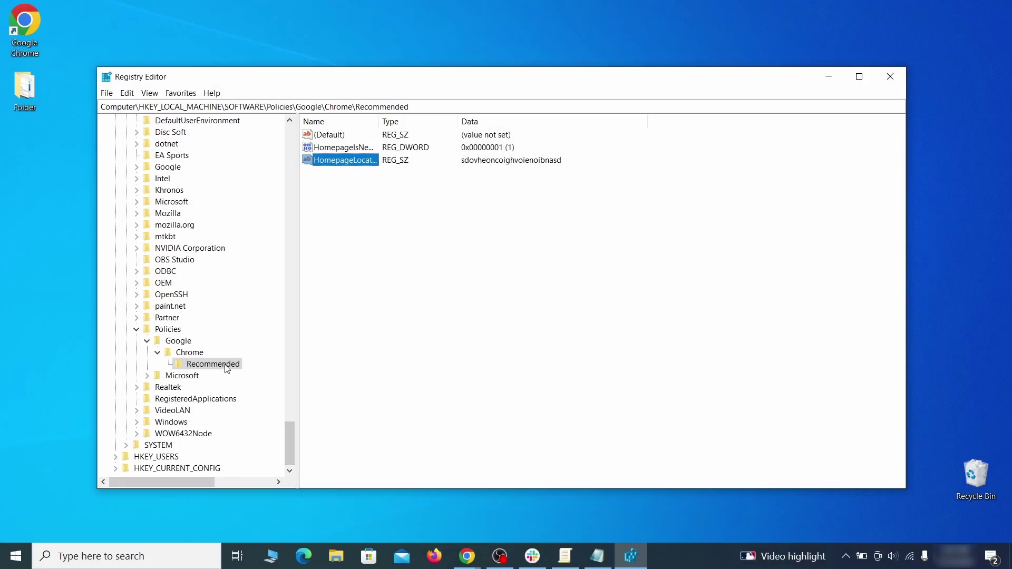
- Permanently delete the Recommended key, then its parent Policies\Google\Chrome key
right_click(227, 368)
click(266, 414)
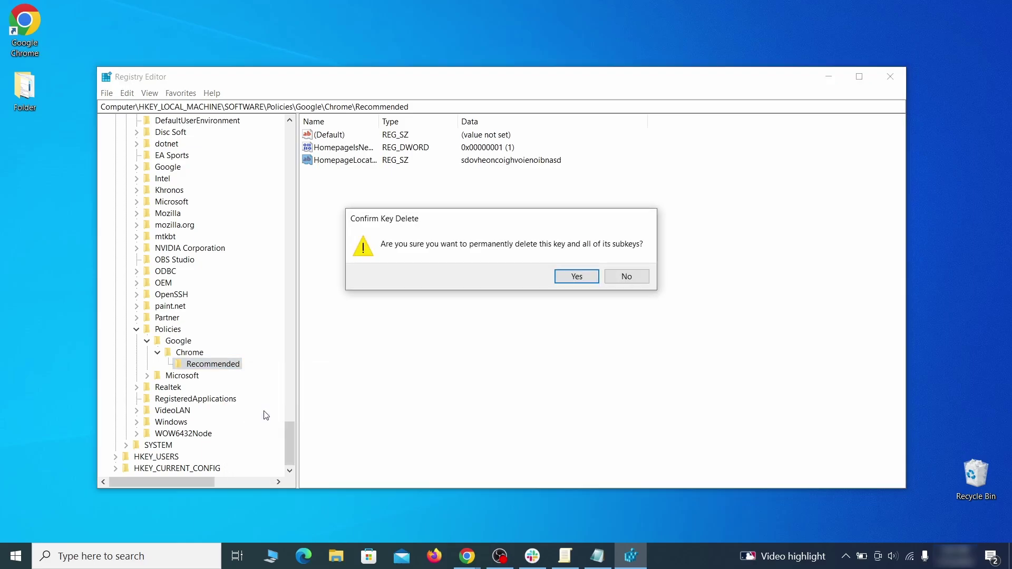
click(577, 277)
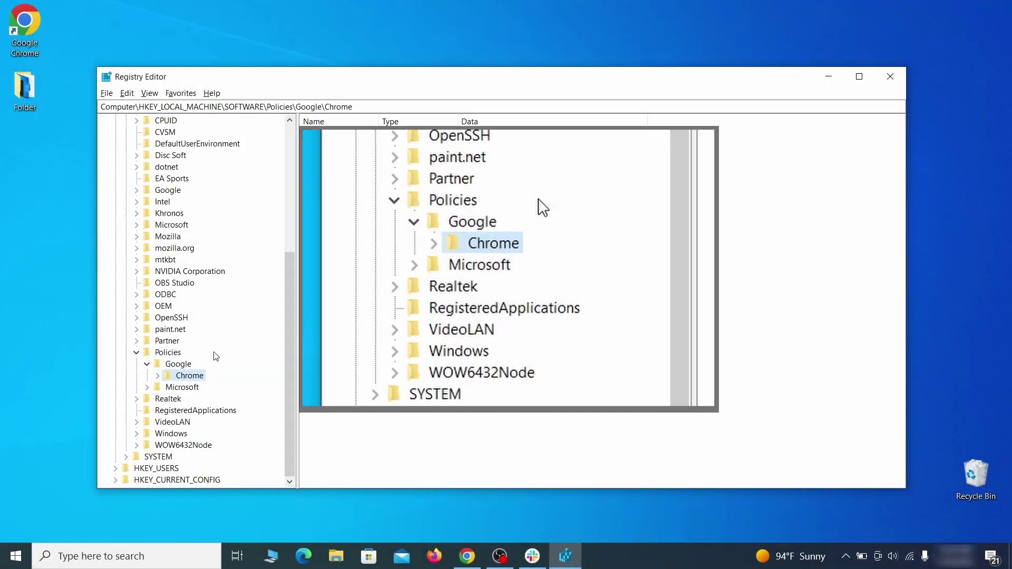
right_click(188, 378)
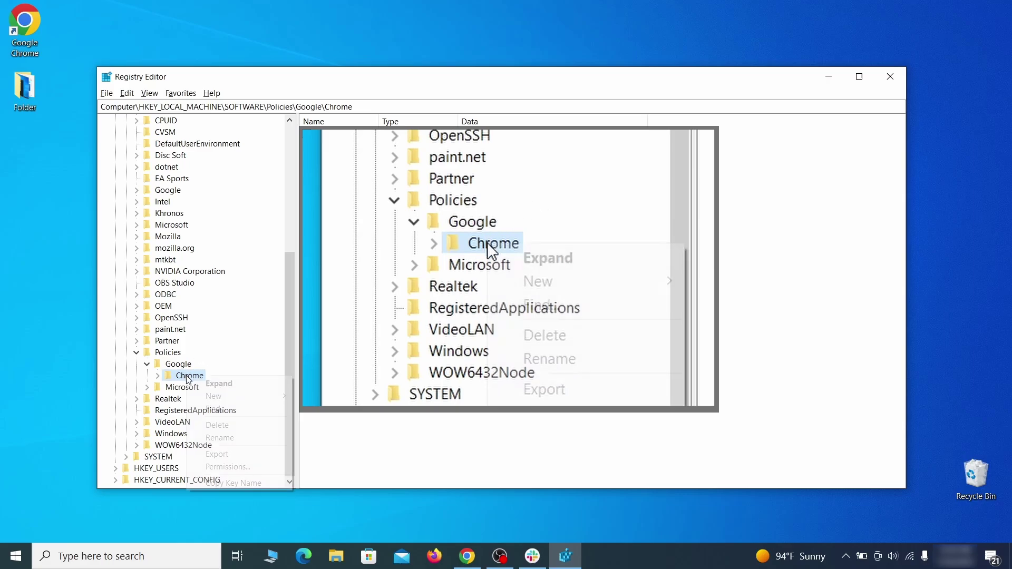
click(232, 425)
click(591, 277)
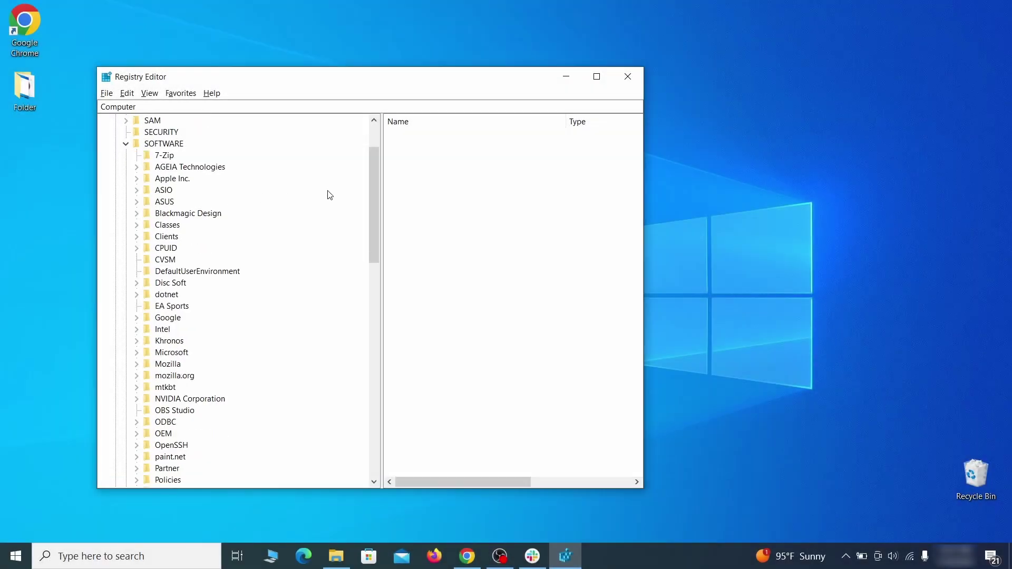
drag(378, 195, 363, 369)
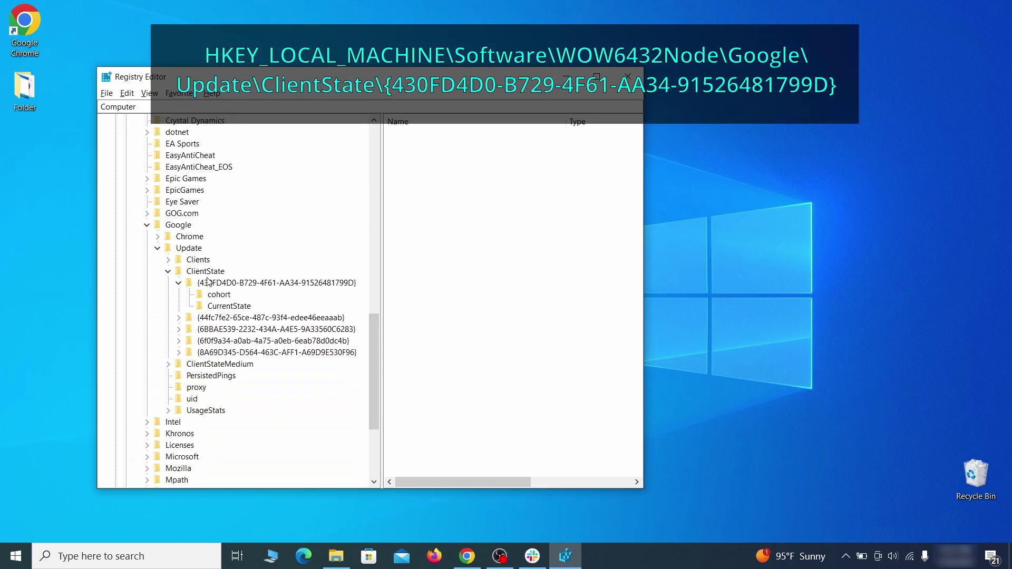
click(222, 285)
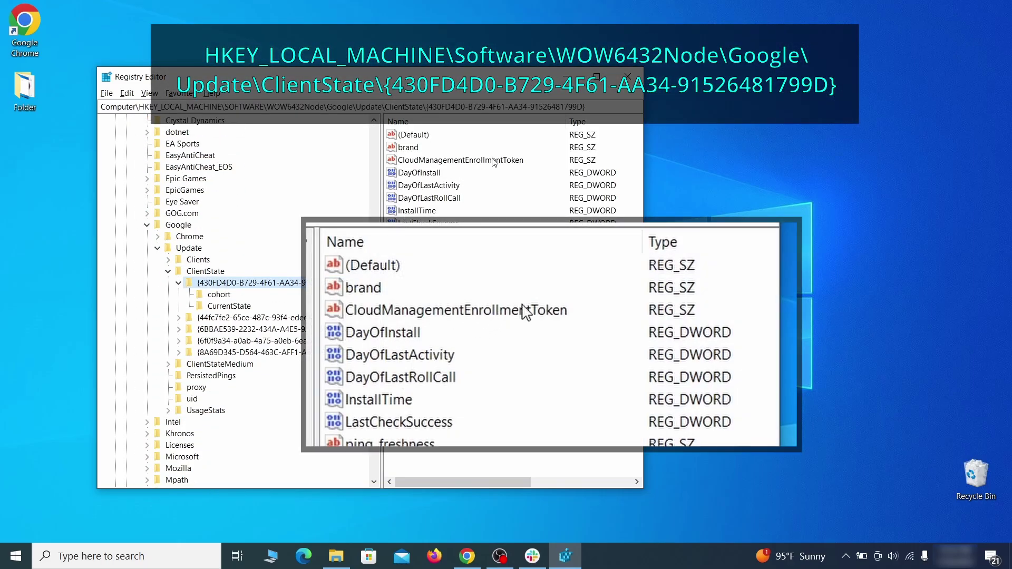
click(514, 162)
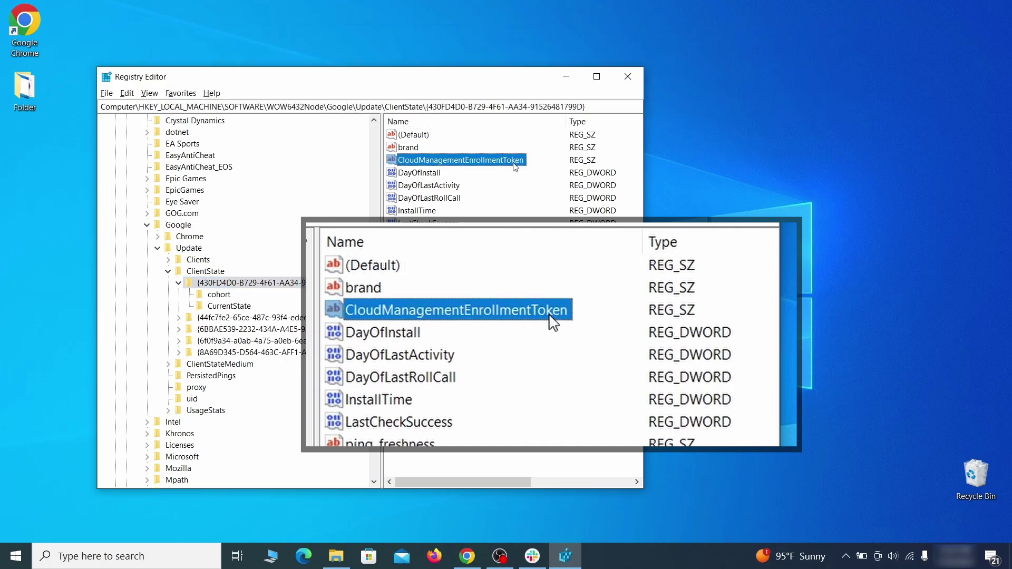
right_click(514, 163)
click(540, 200)
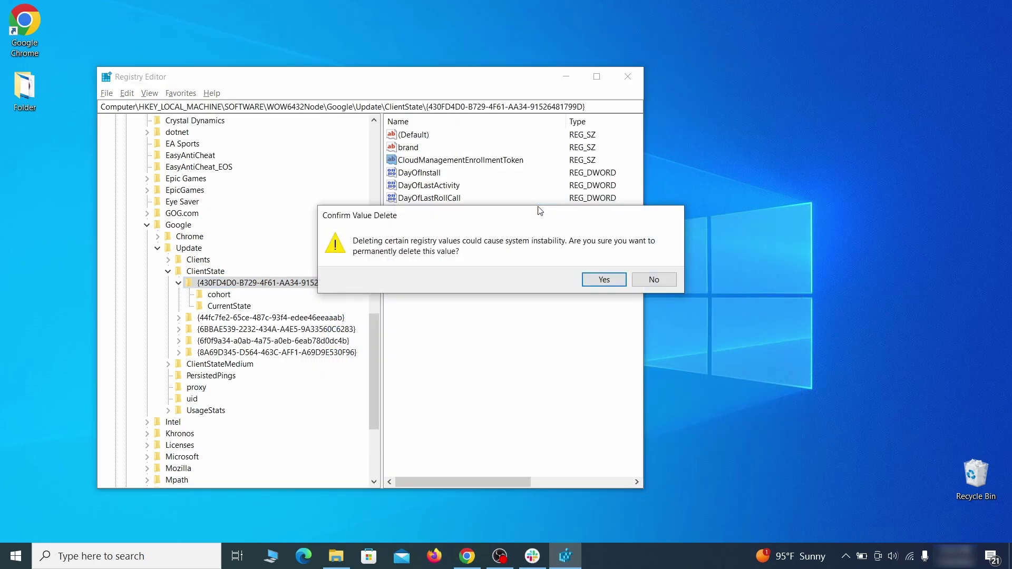
click(604, 280)
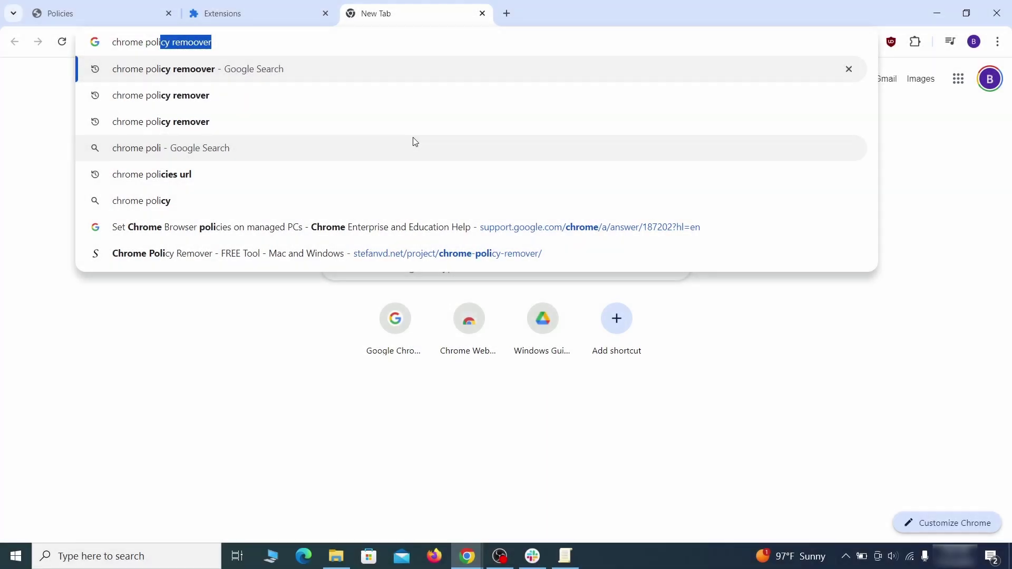
- Search 'chrome policy remover' and download the Windows delete_chrome_policies.bat from stefanvd.net
text(cy remover)
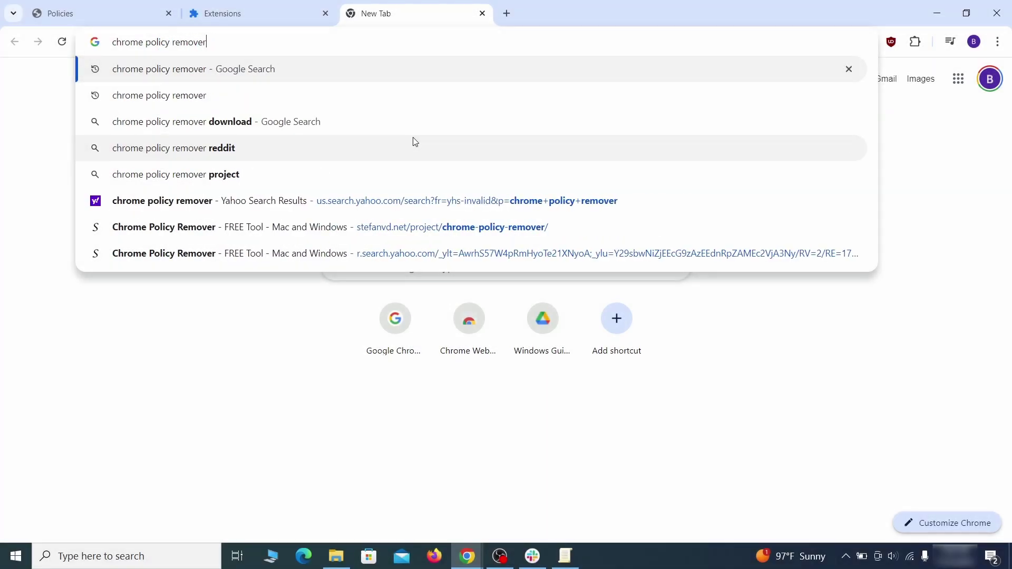
key(Return)
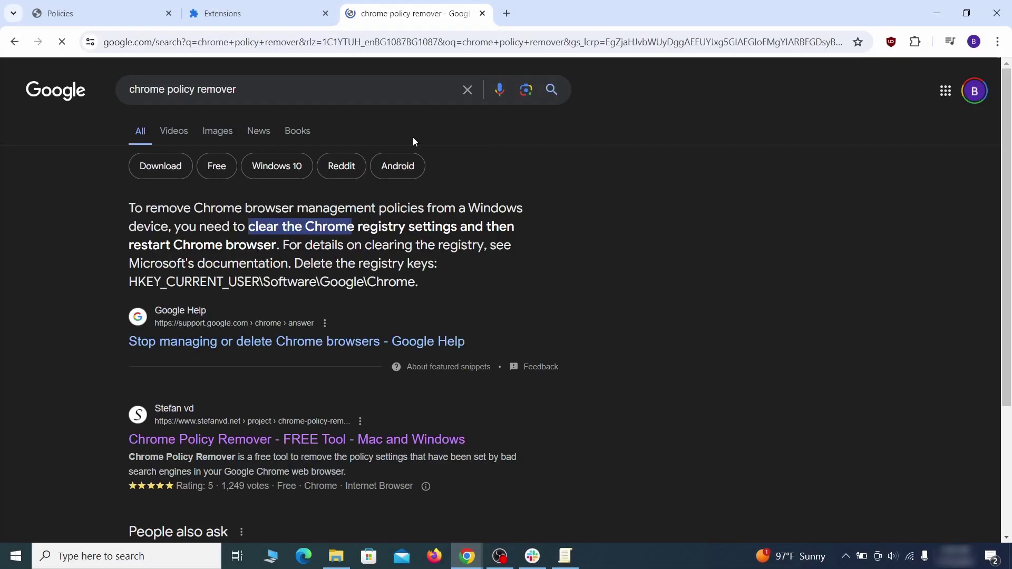
click(301, 440)
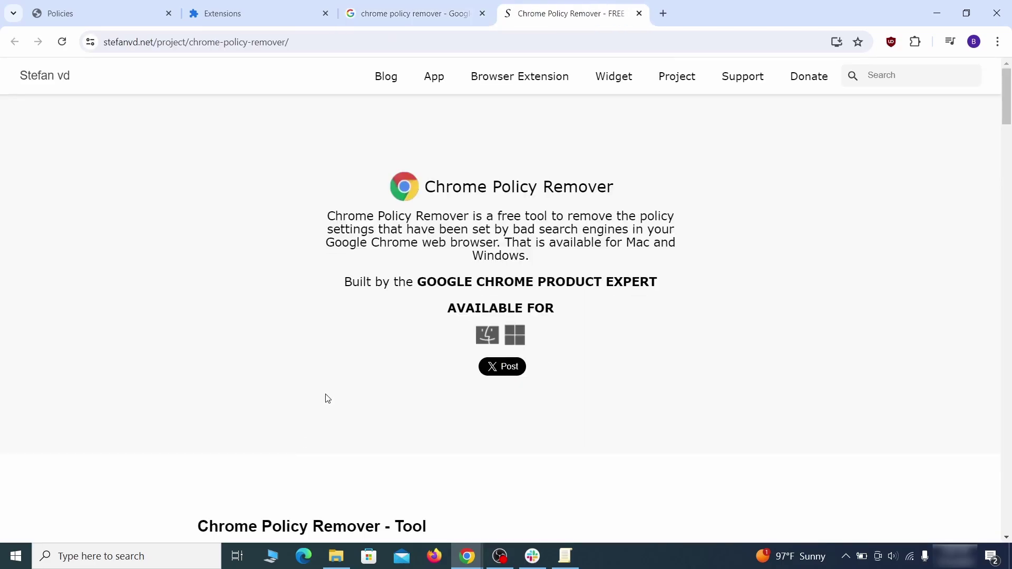
scroll(327, 399, down, 10)
scroll(330, 403, down, 20)
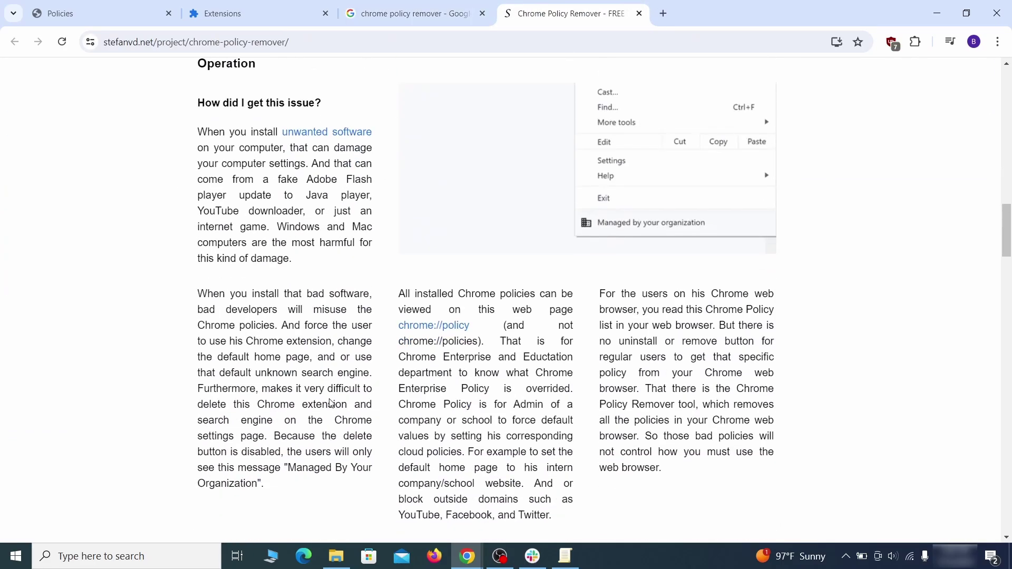
scroll(330, 403, down, 20)
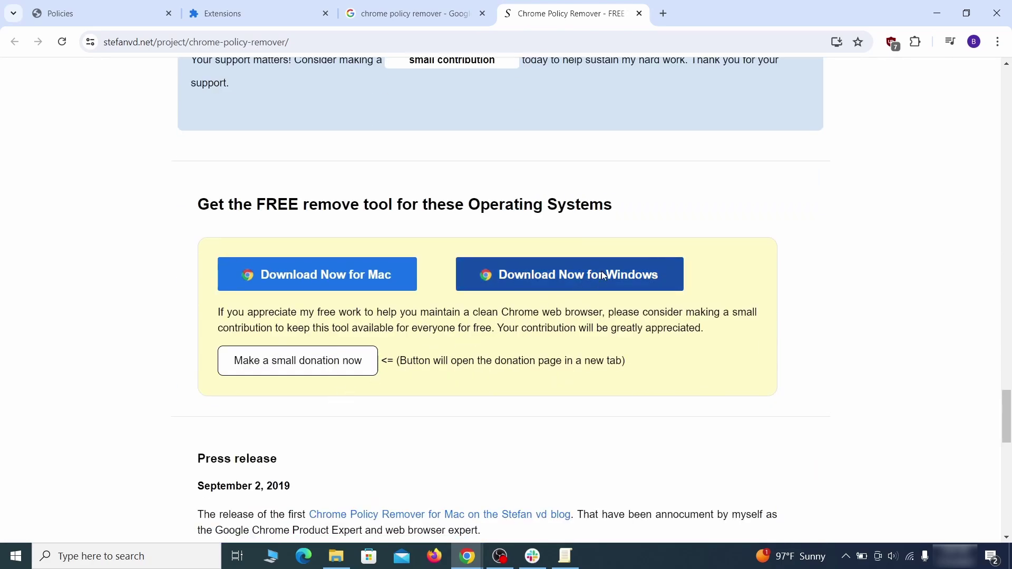
click(606, 271)
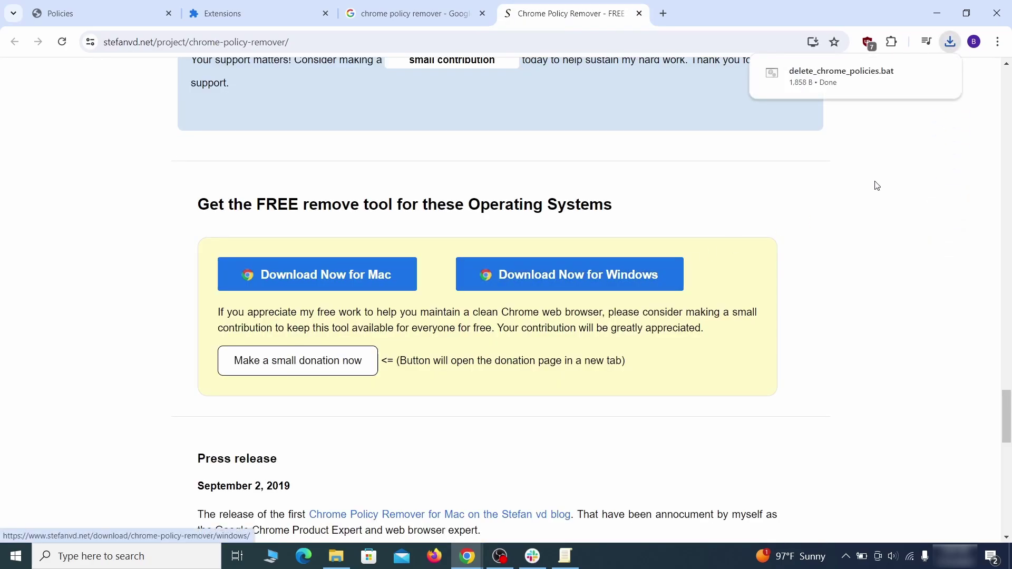
- Move the downloaded delete_chrome_policies file from Downloads onto the desktop
mouse_move(946, 84)
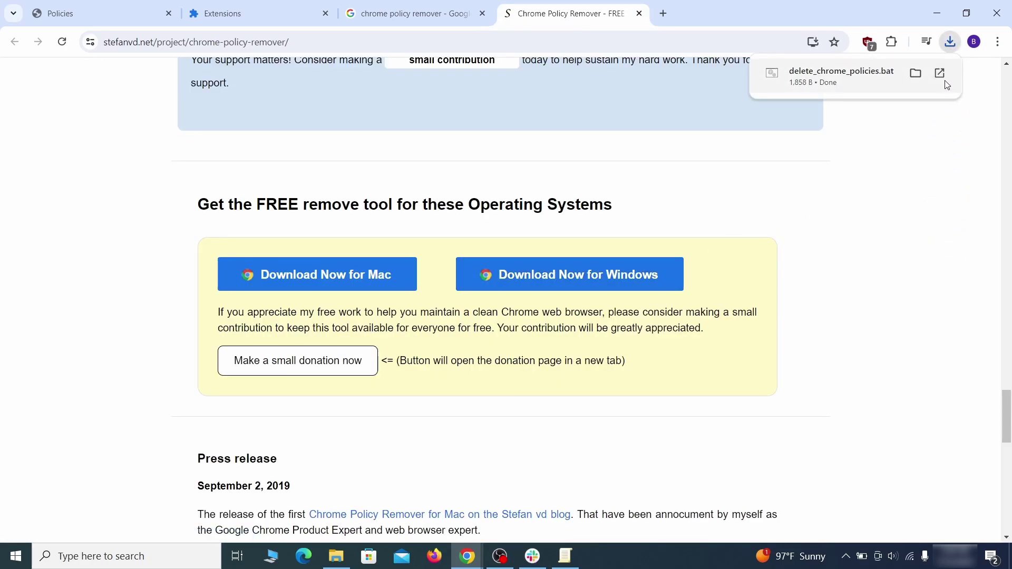
click(916, 74)
click(939, 13)
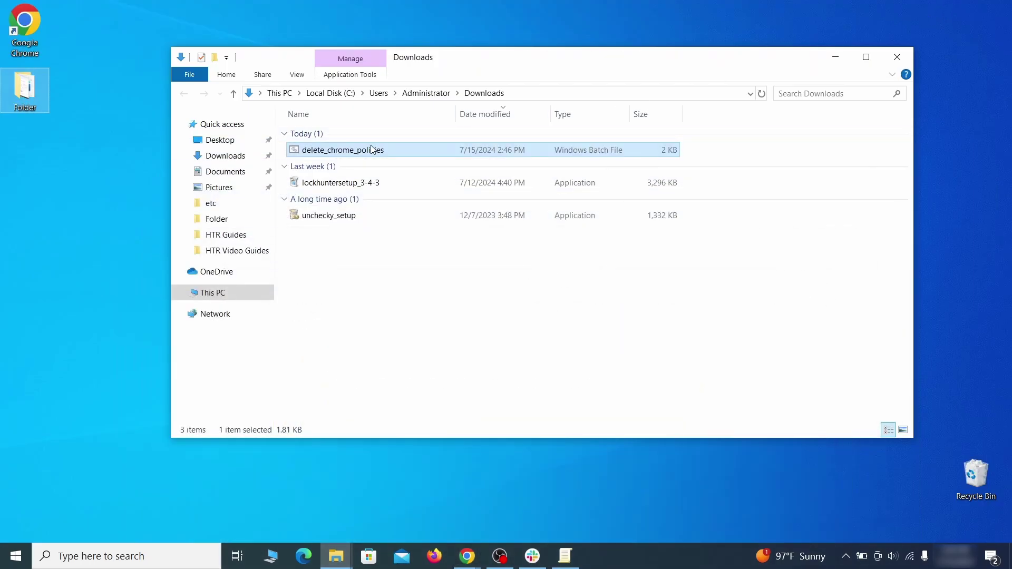
drag(372, 149, 508, 203)
click(897, 58)
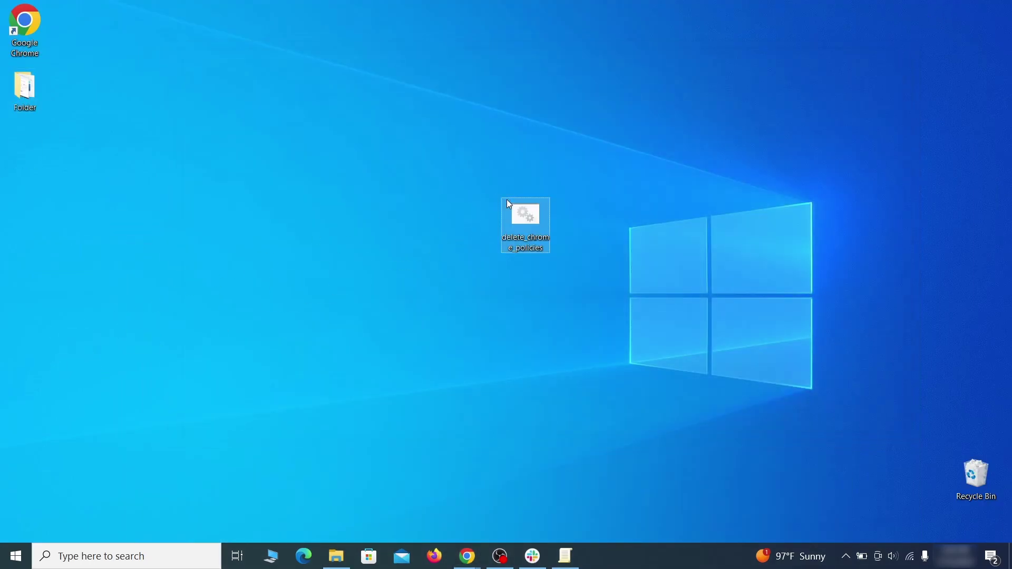
- Run delete_chrome_policies as administrator past the SmartScreen warning, then close the command window
right_click(538, 220)
click(606, 273)
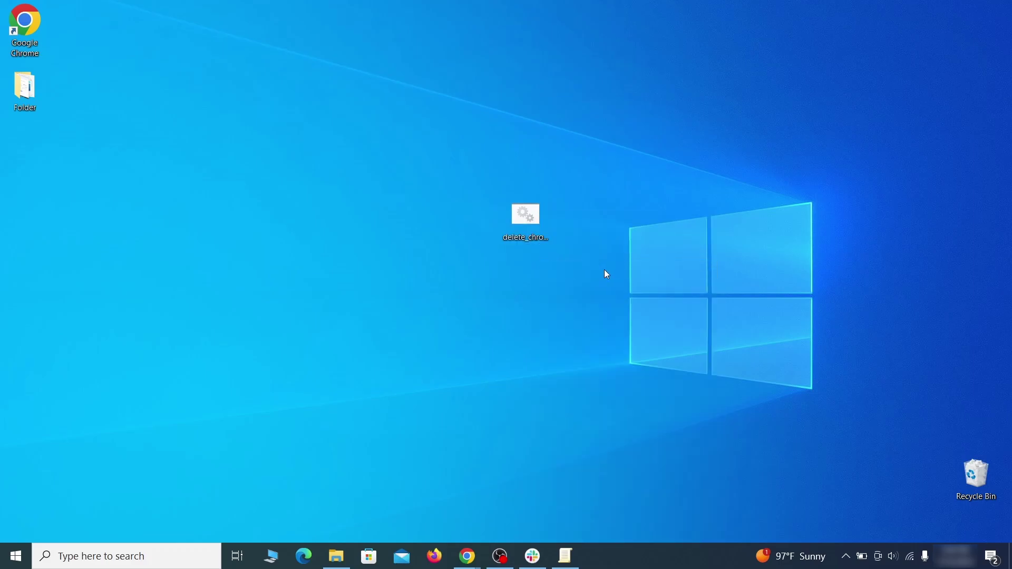
click(371, 183)
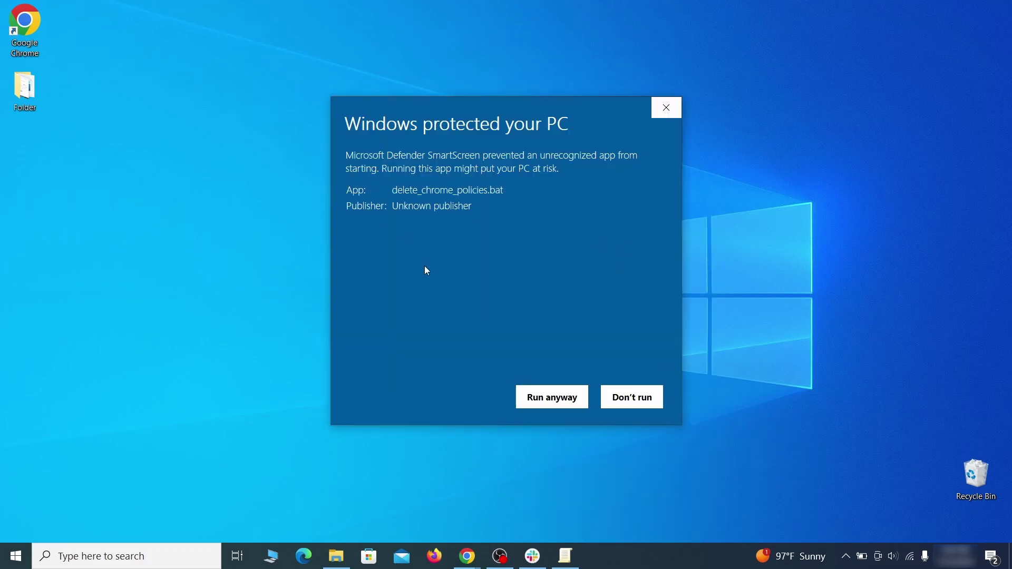
click(552, 398)
drag(363, 28, 533, 60)
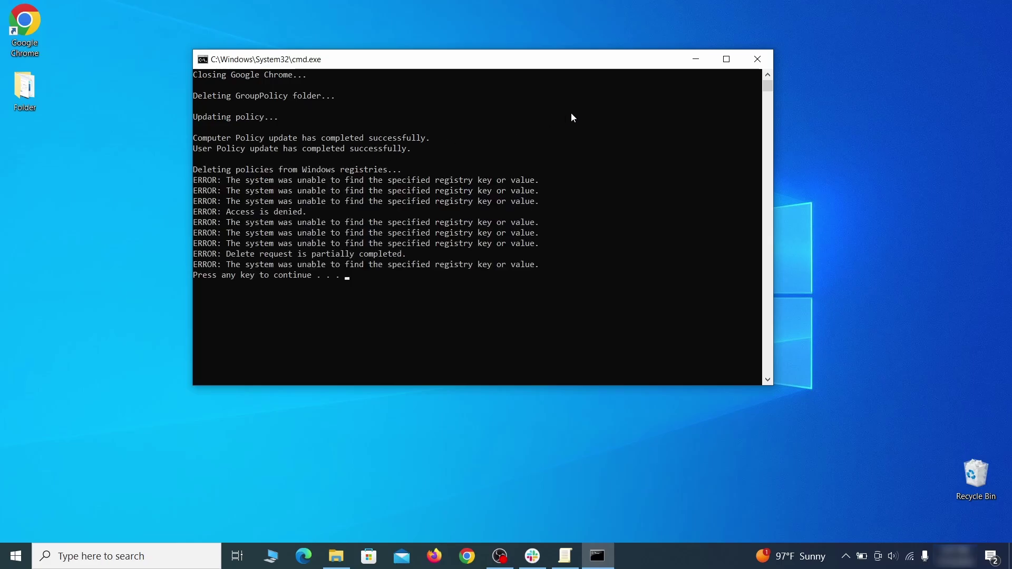
click(758, 60)
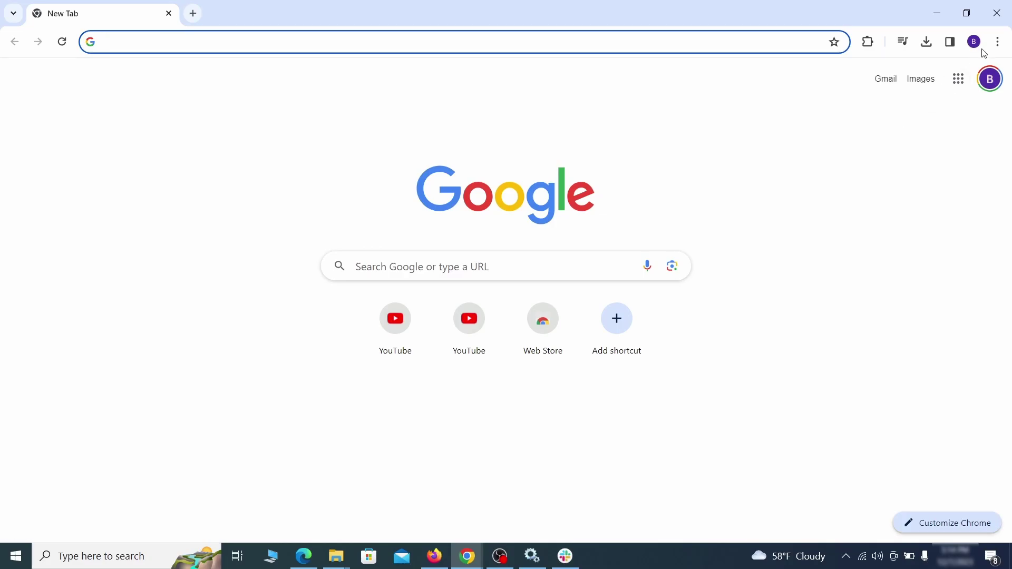
- Switch off the Add to Zola Button extension in Chrome's extensions page and start removing it
click(998, 42)
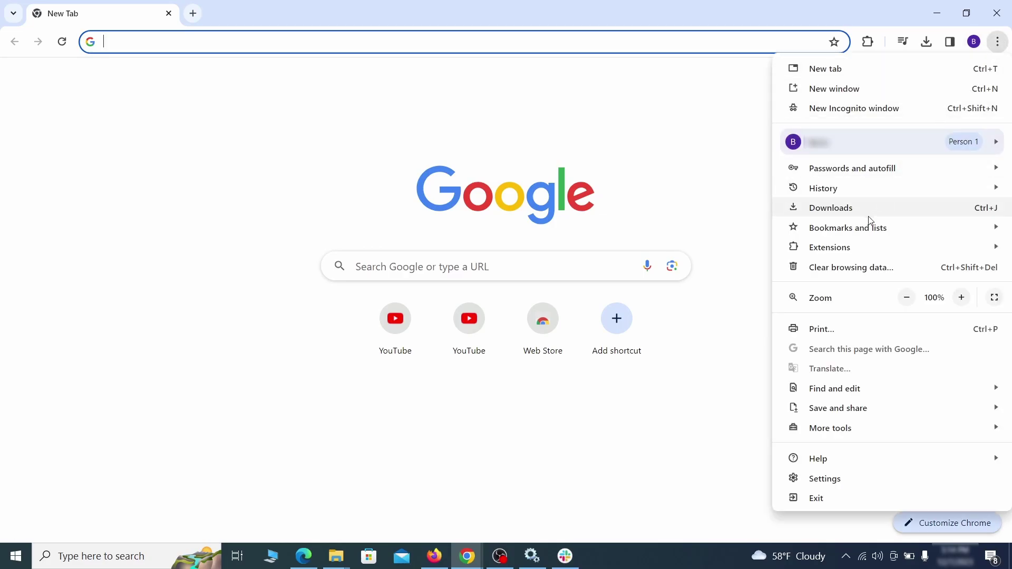
mouse_move(855, 249)
click(741, 250)
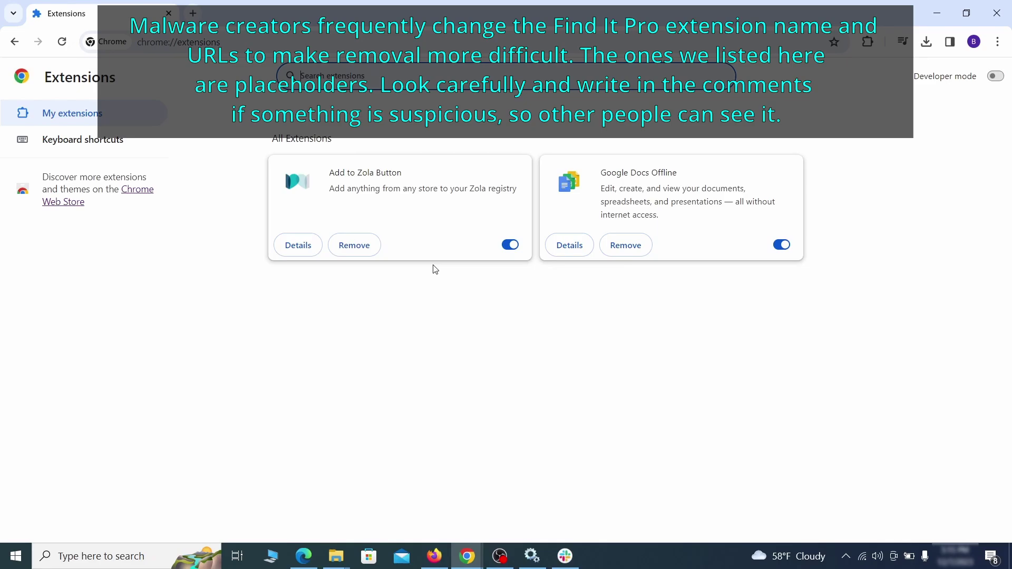
click(509, 245)
click(368, 251)
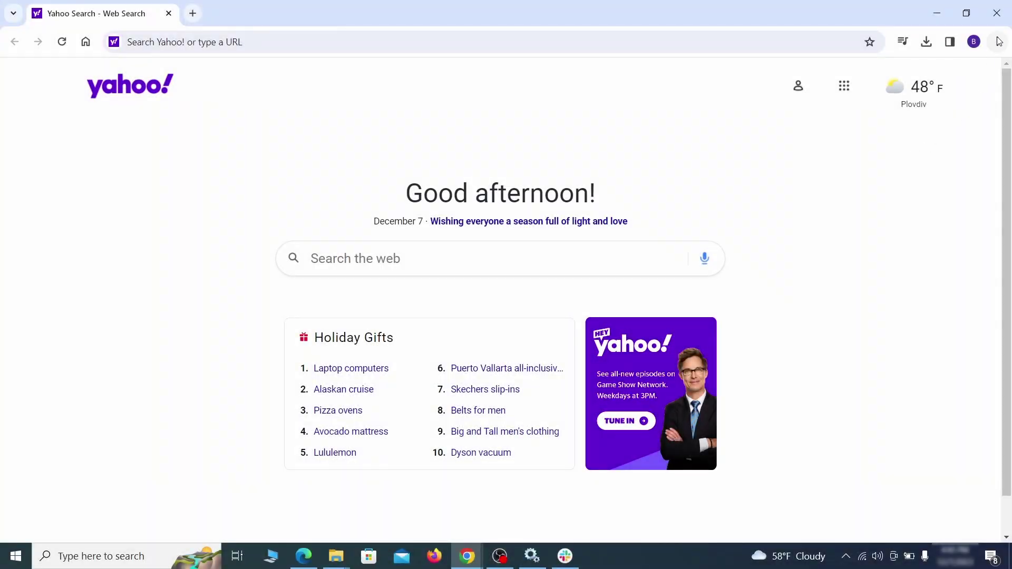
- Clear Chrome's browsing data from the Privacy and security settings
click(998, 41)
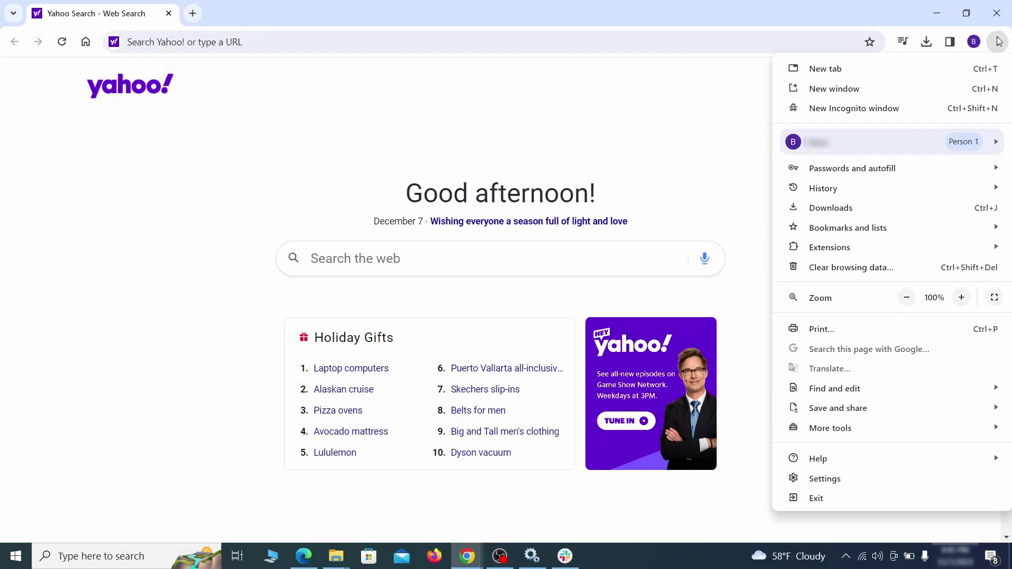
click(825, 478)
click(119, 165)
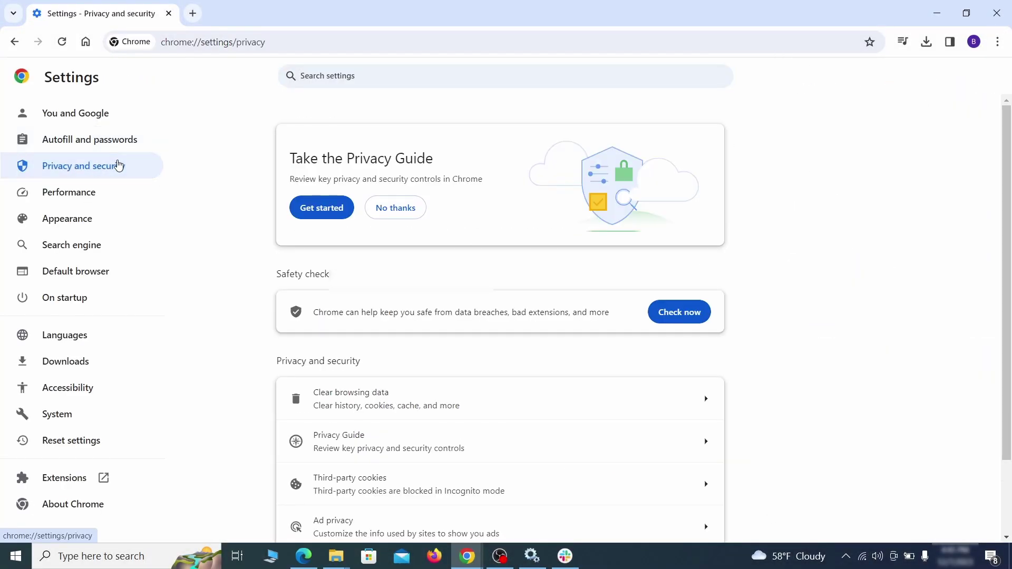
scroll(790, 343, down, 1)
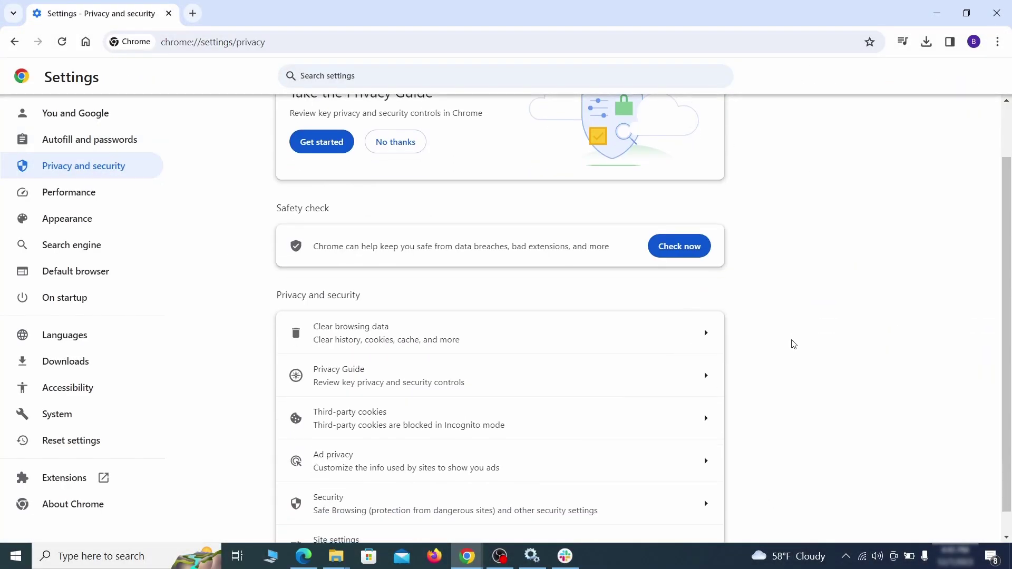
click(660, 340)
click(445, 190)
click(565, 189)
scroll(513, 300, down, 2)
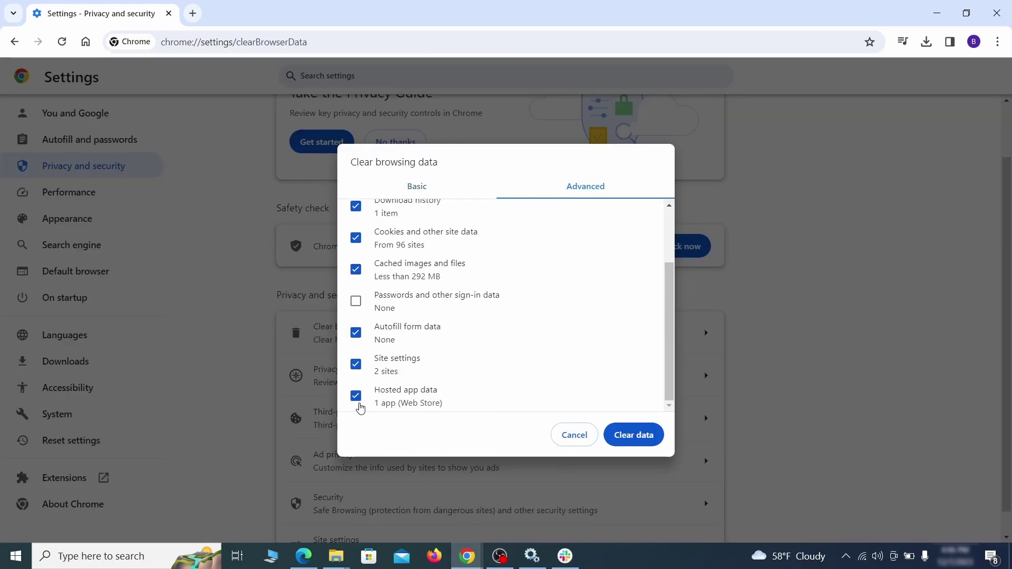
click(634, 435)
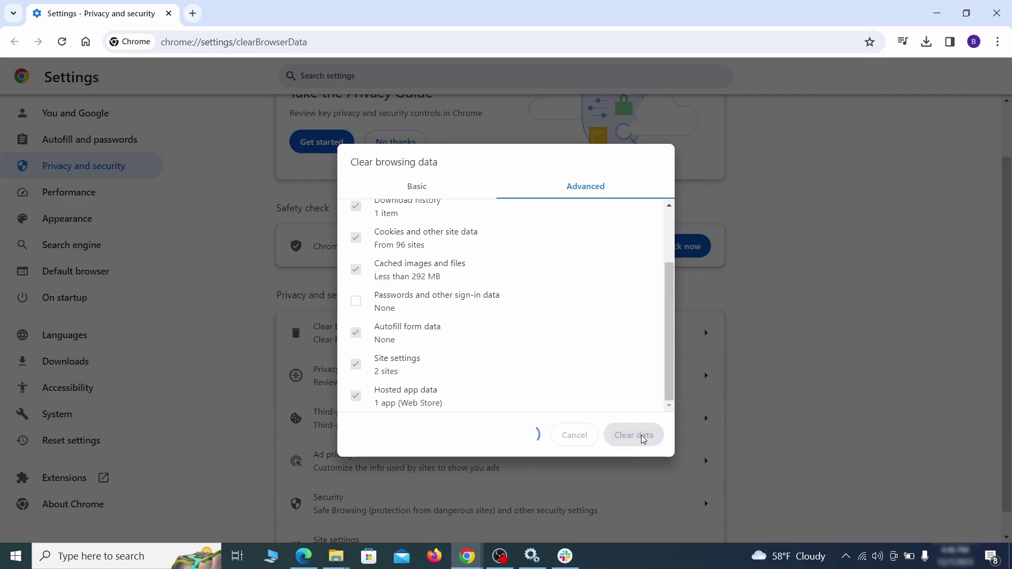
- Remove ExampleRougeURL.com from the sites allowed to send notifications in Site settings
scroll(761, 346, down, 1)
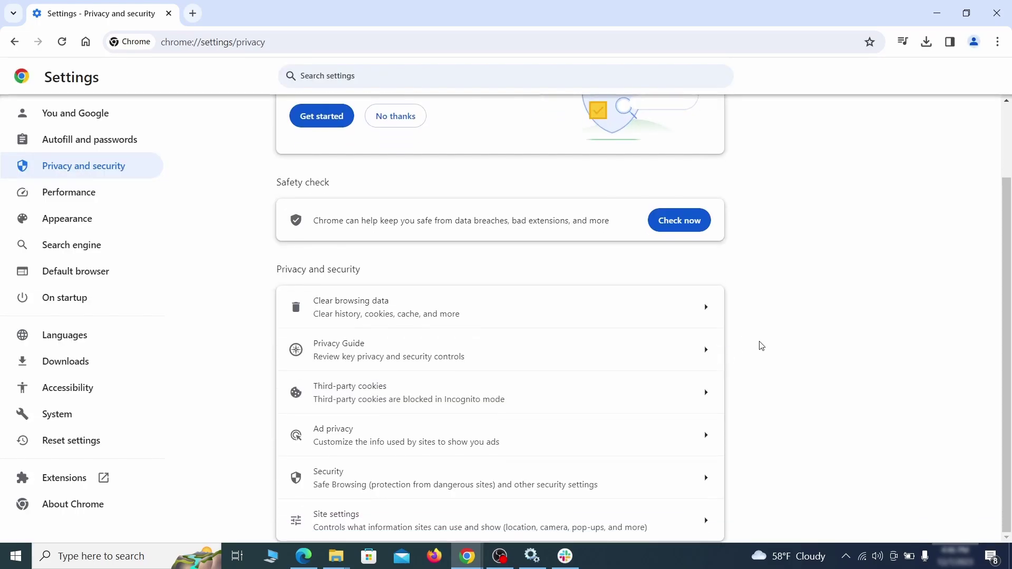
click(494, 514)
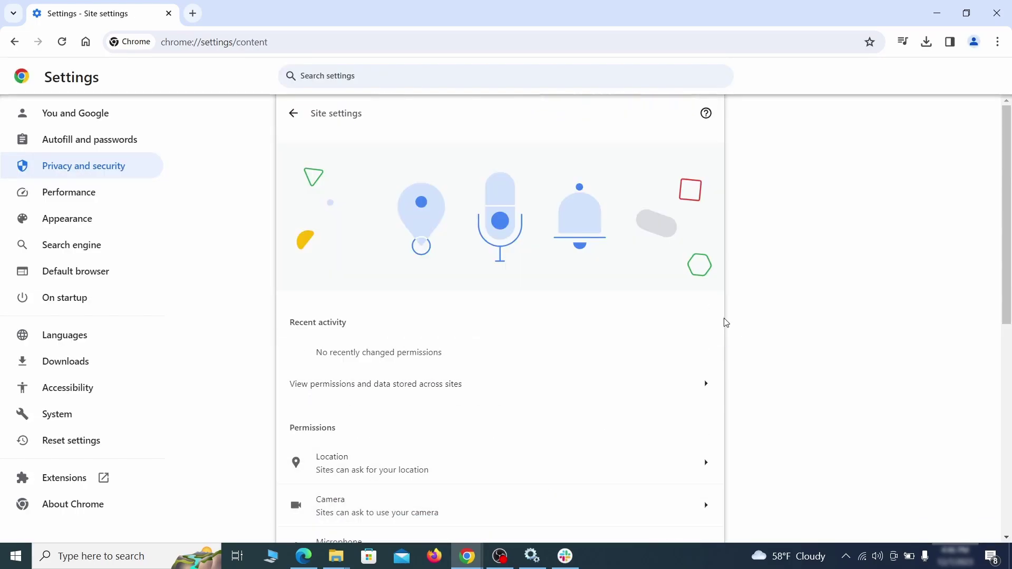
scroll(725, 322, down, 3)
scroll(730, 316, down, 1)
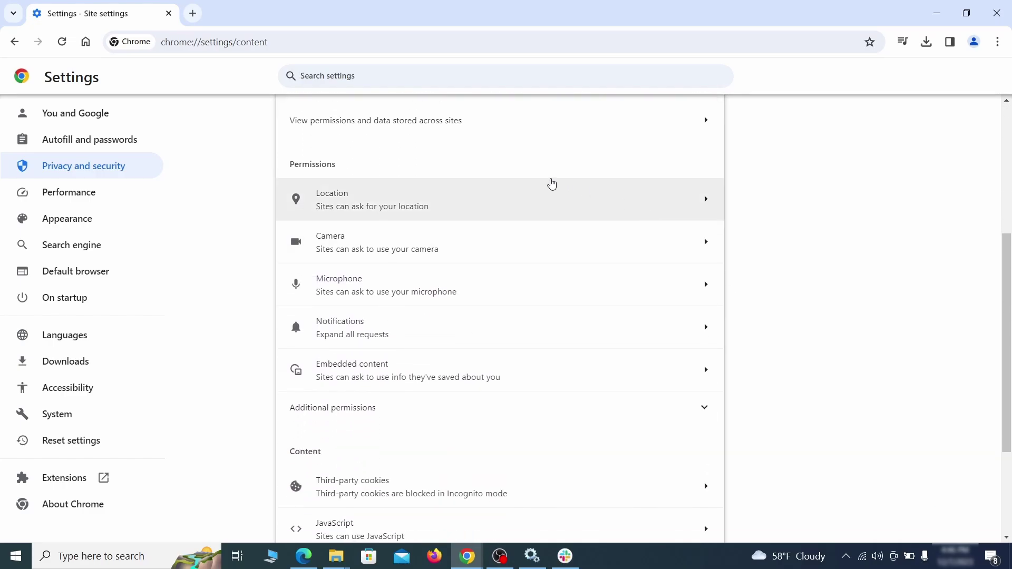
click(509, 209)
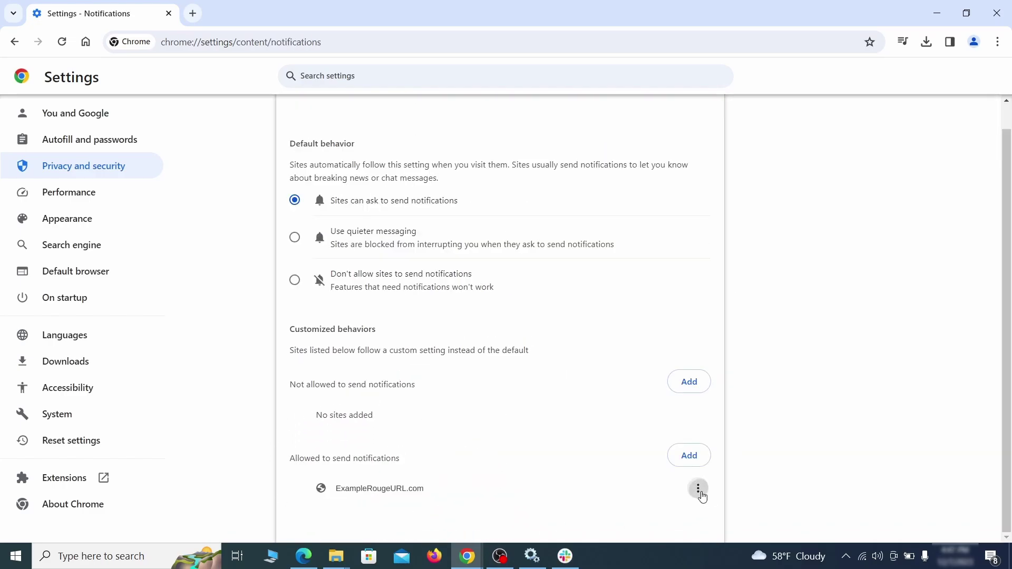
click(698, 489)
click(667, 483)
key(alt+Left)
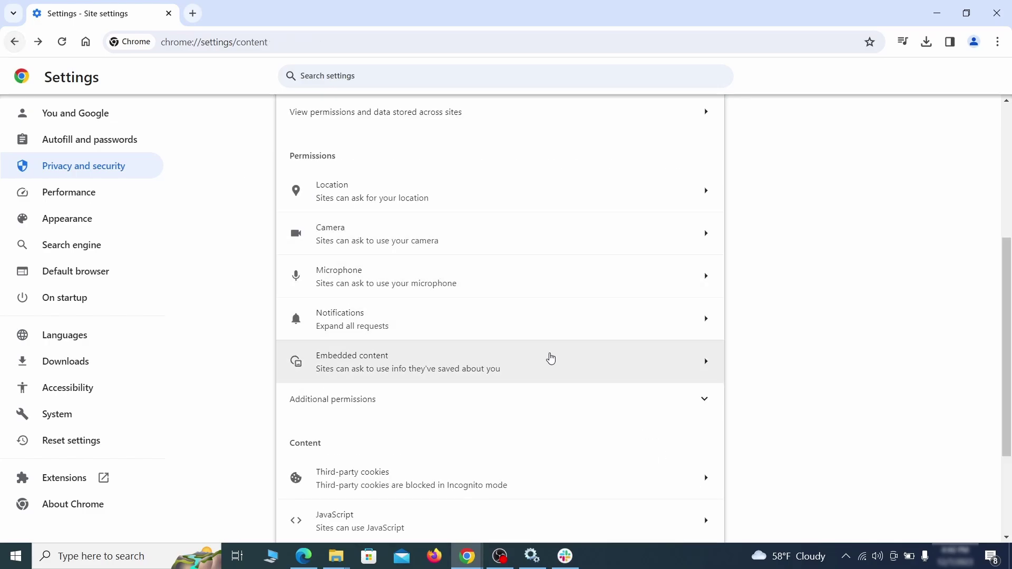
- Delete ExampleRougeURL.com's third-party cookie exception
scroll(548, 358, down, 3)
click(541, 357)
scroll(555, 391, down, 5)
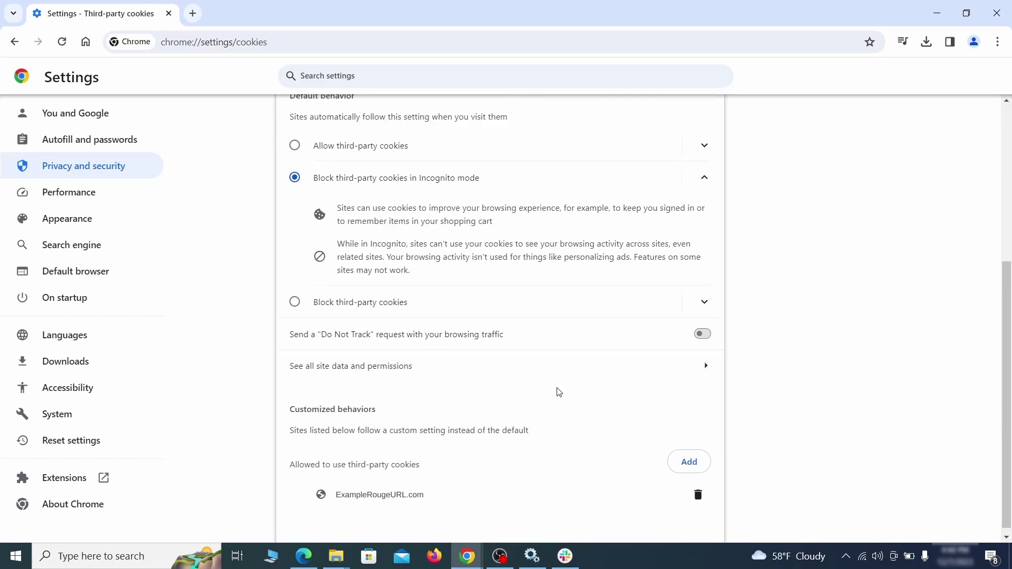
click(698, 496)
key(alt+Left)
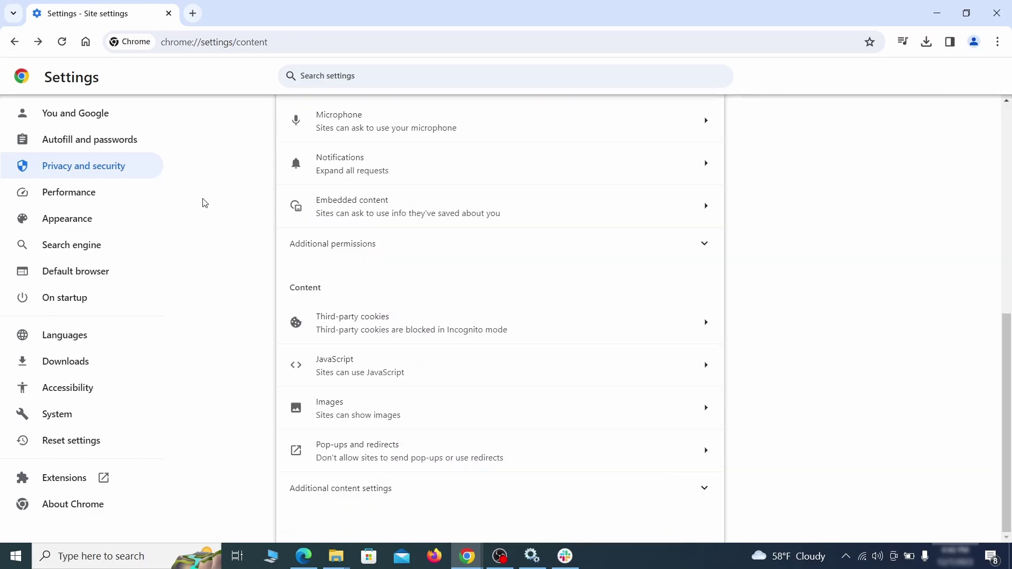
- Clear the rogue home page address and turn off Chrome's home button
click(138, 222)
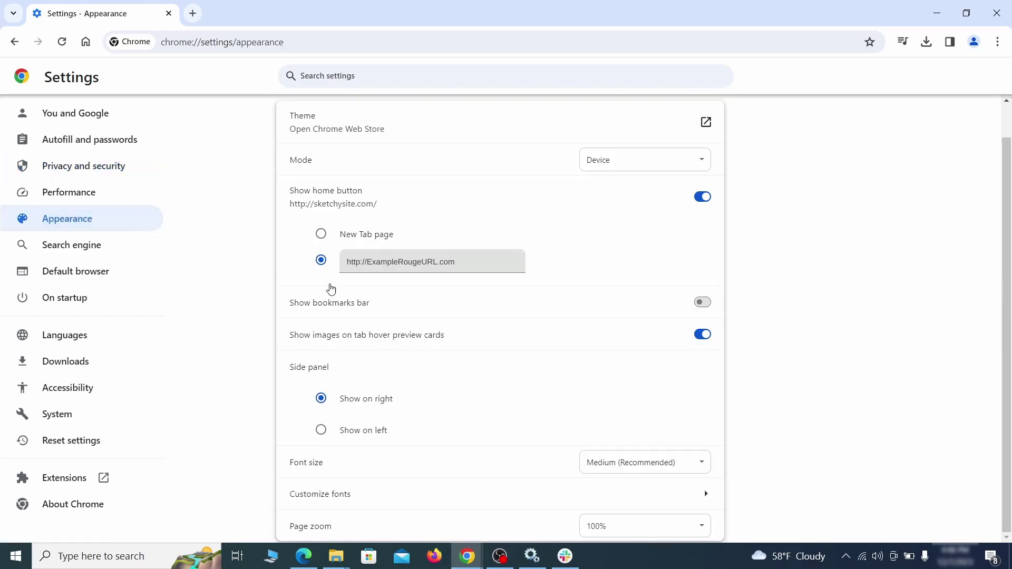
triple_click(358, 262)
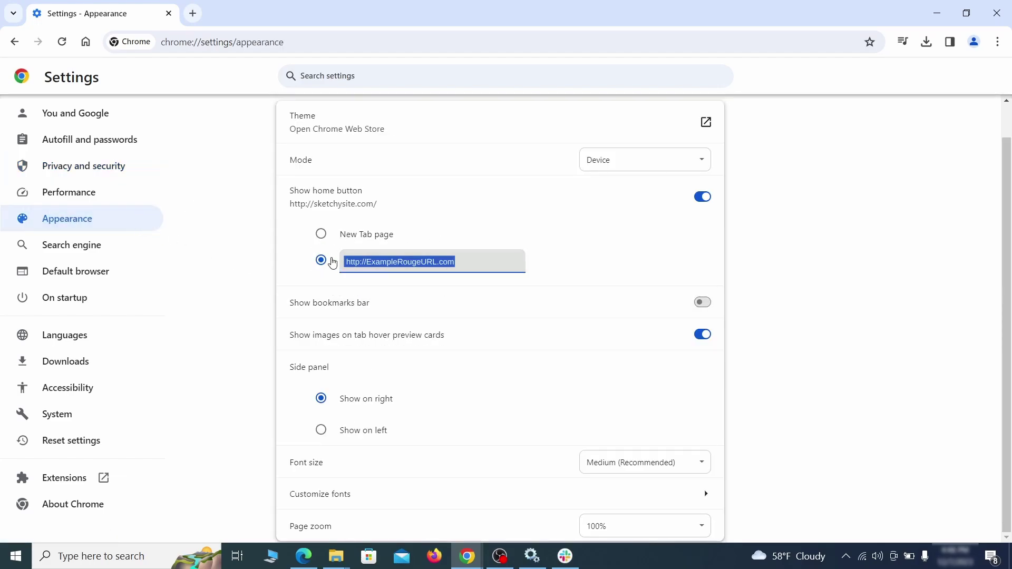
key(BackSpace)
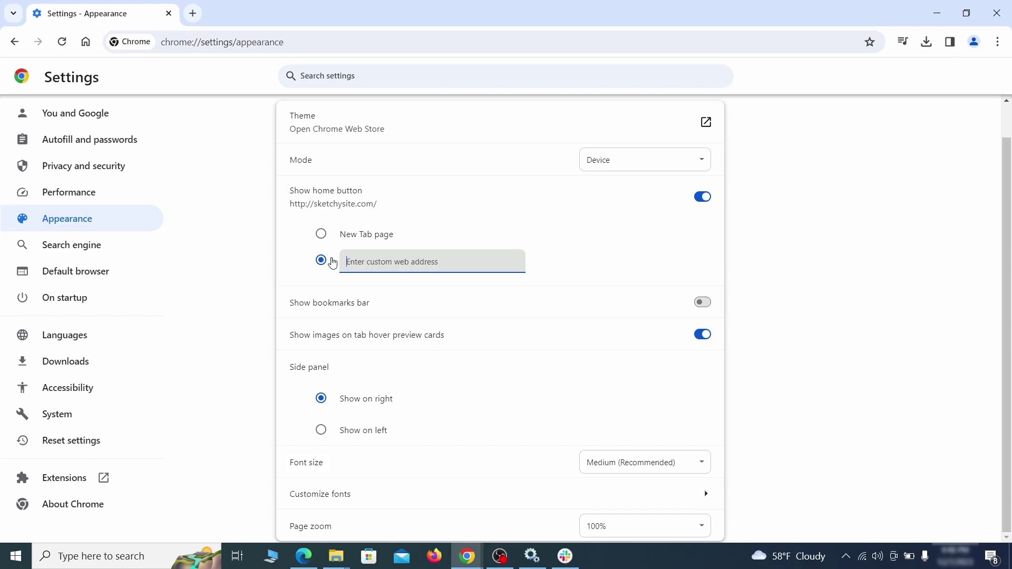
click(400, 203)
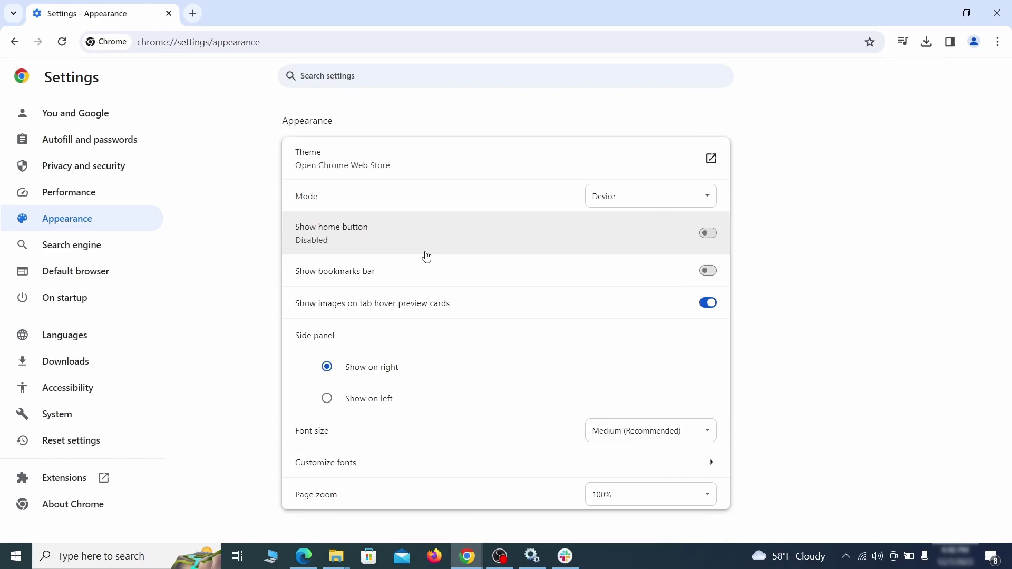
- Make Google the address bar search engine
click(107, 249)
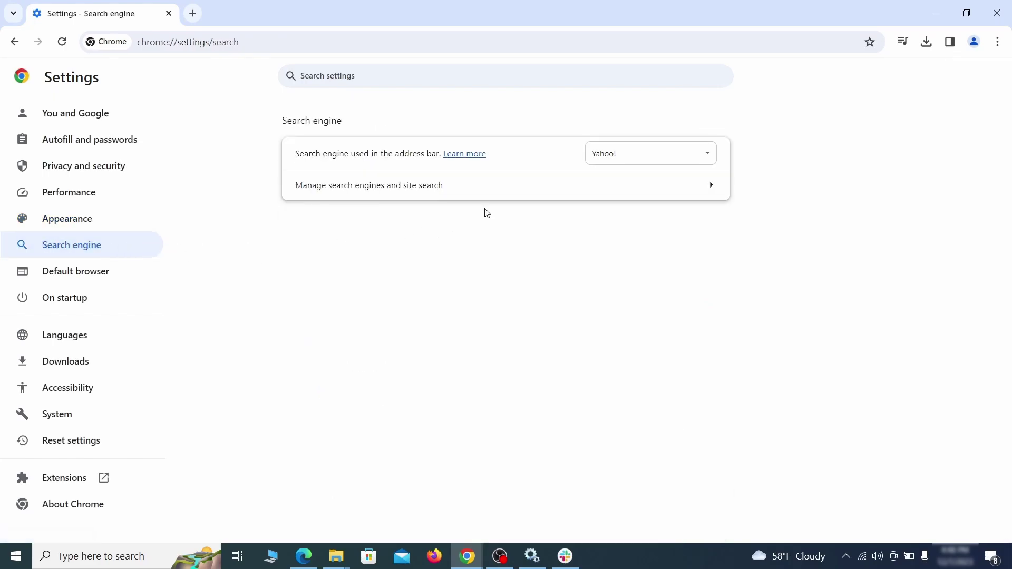
click(673, 159)
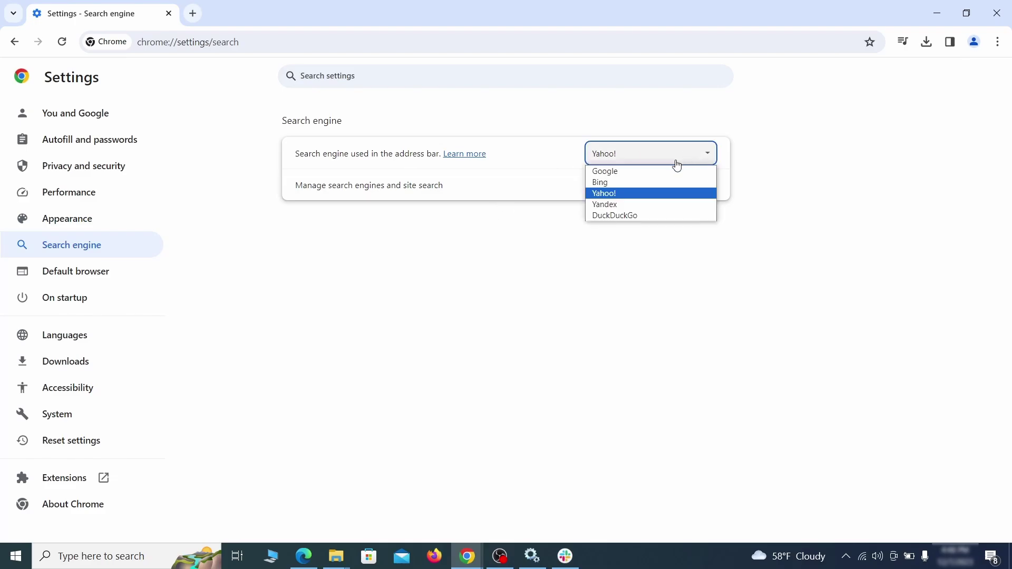
click(671, 170)
- Delete the ExampleRougeURL.com site search shortcut in Manage search engines
click(650, 197)
scroll(653, 271, down, 7)
click(700, 324)
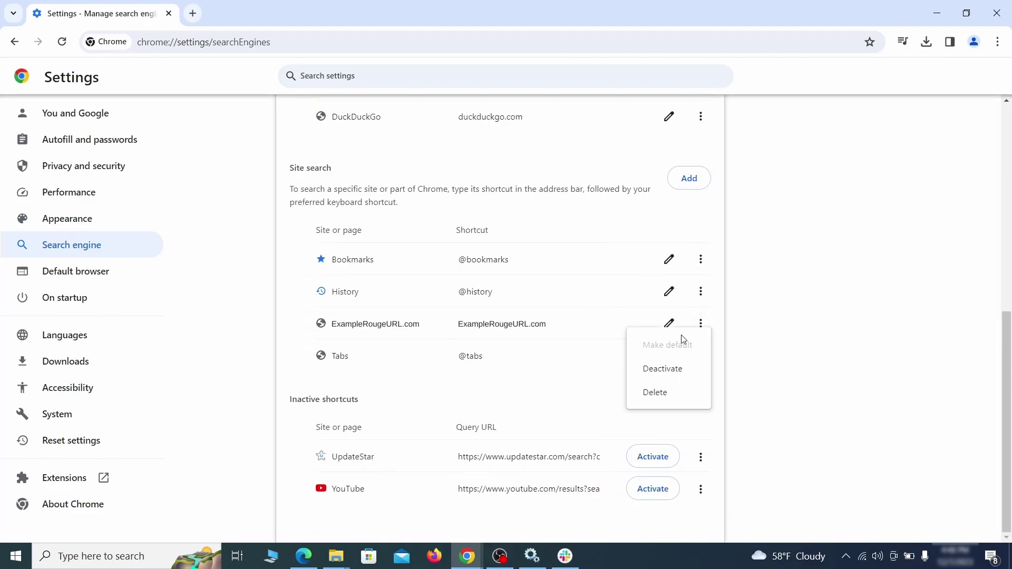
click(656, 395)
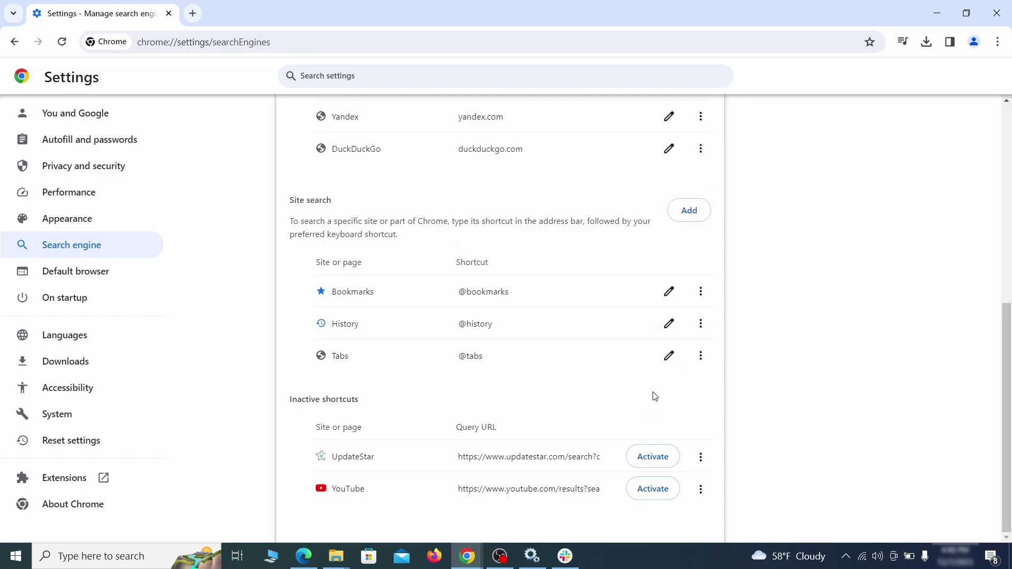
- Bring up the options for the ExampleRougeURL.com page in Chrome's On startup settings
click(79, 296)
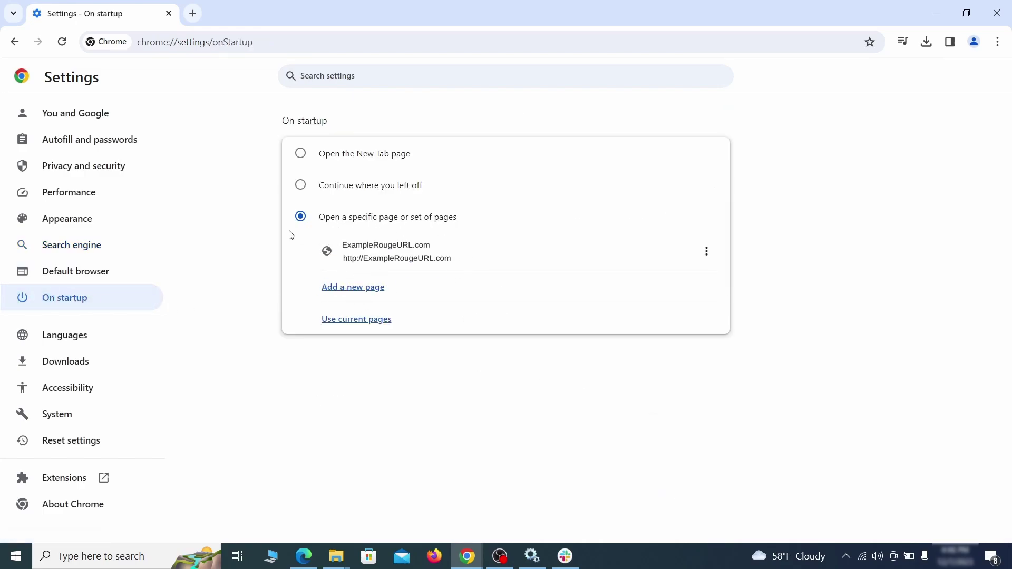
click(706, 252)
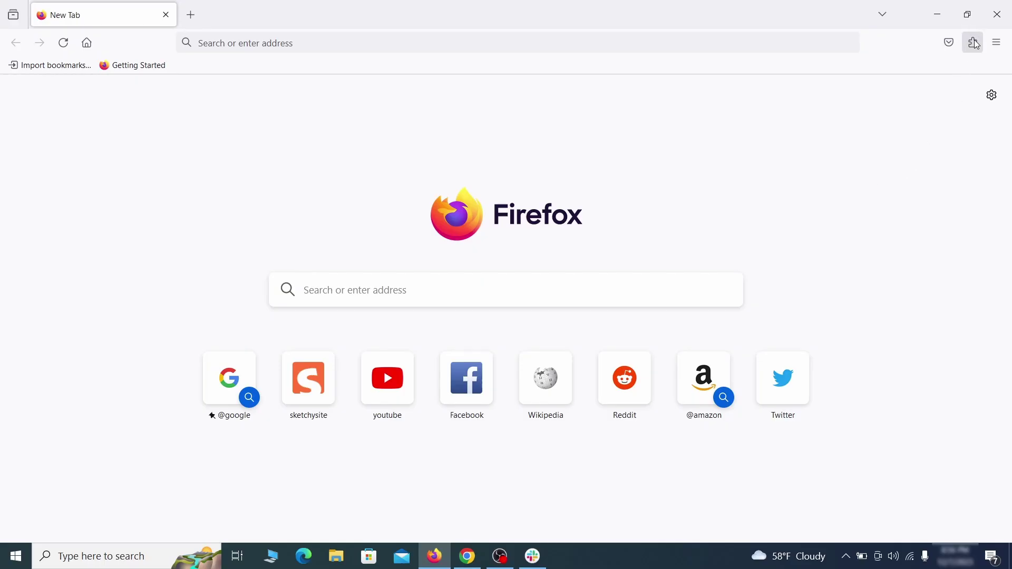
- Disable the Contenu+ extension in Firefox's Add-ons Manager and confirm its removal
click(974, 43)
click(852, 172)
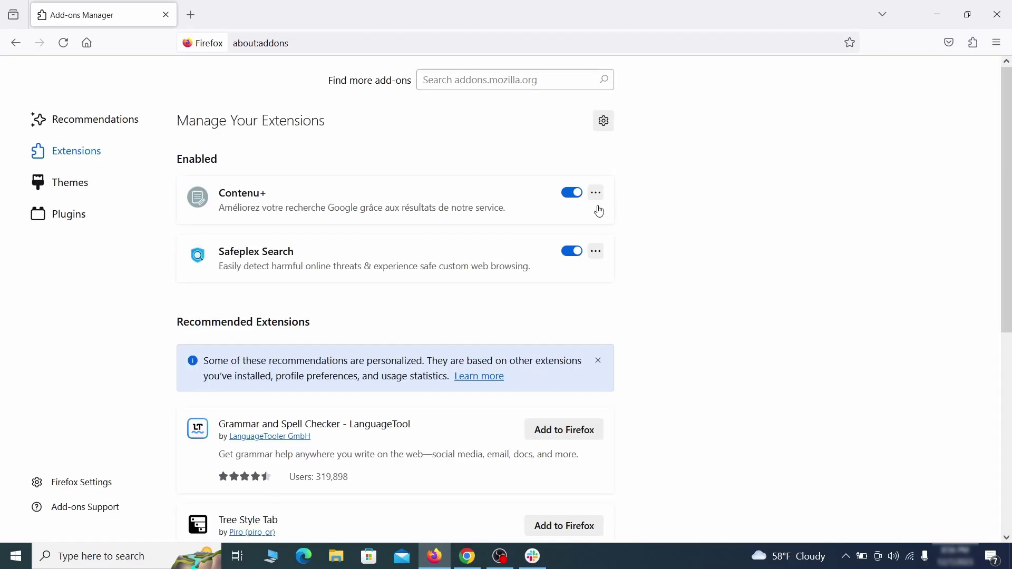
click(571, 193)
click(596, 193)
click(639, 213)
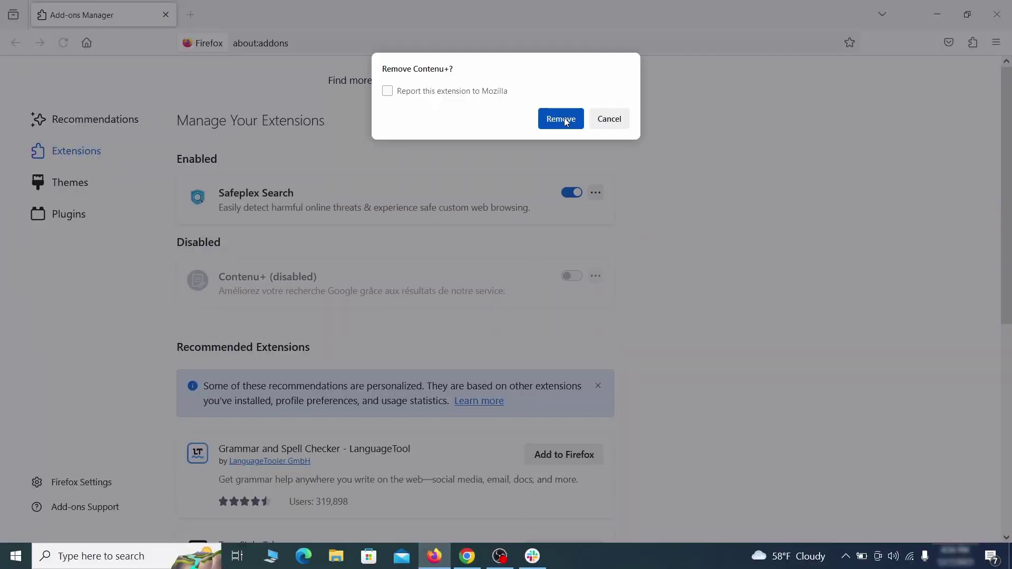
click(576, 125)
click(996, 45)
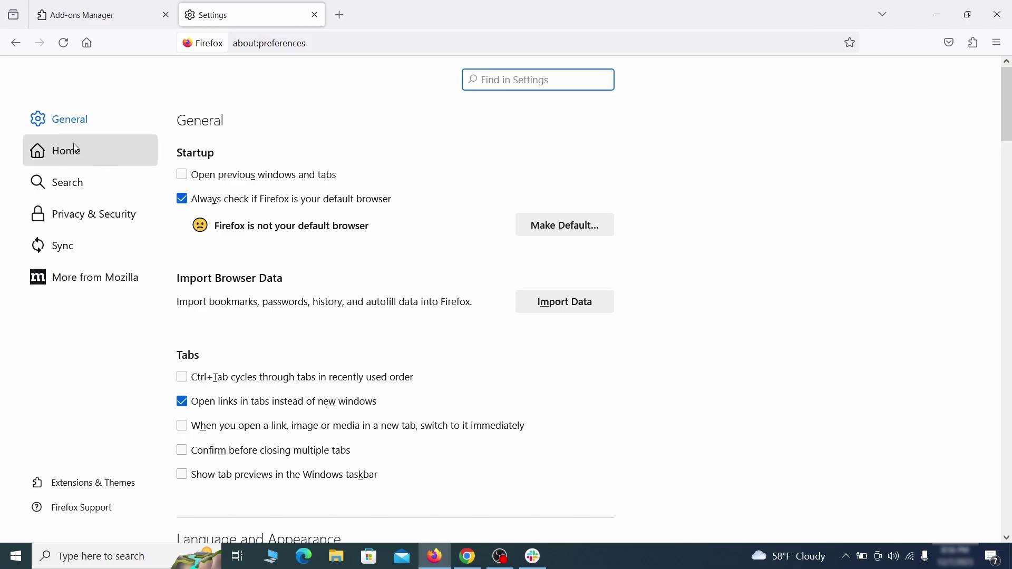
- Erase the ExampleRougeURL.com homepage address in Firefox's Home settings
click(75, 152)
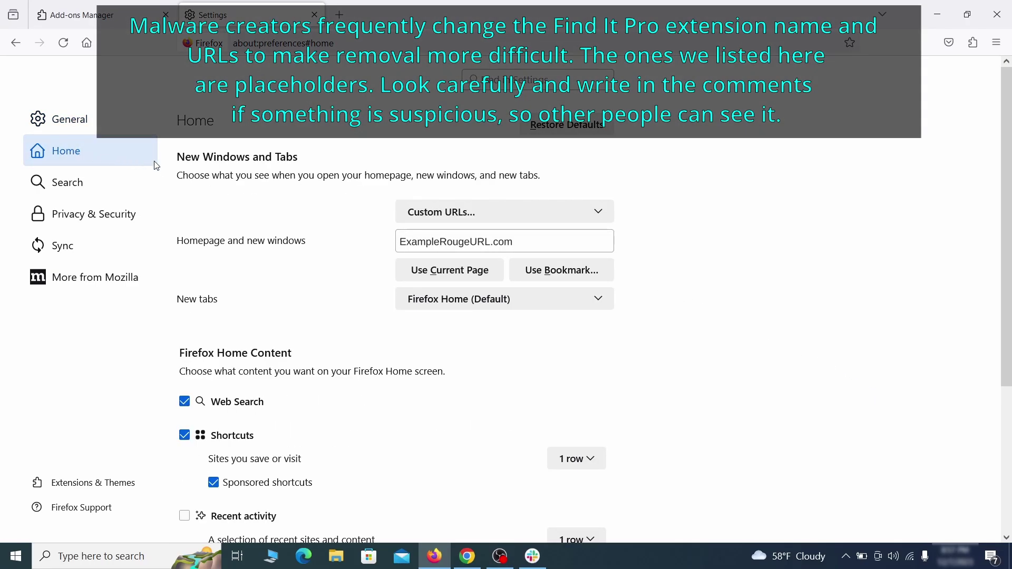
triple_click(510, 241)
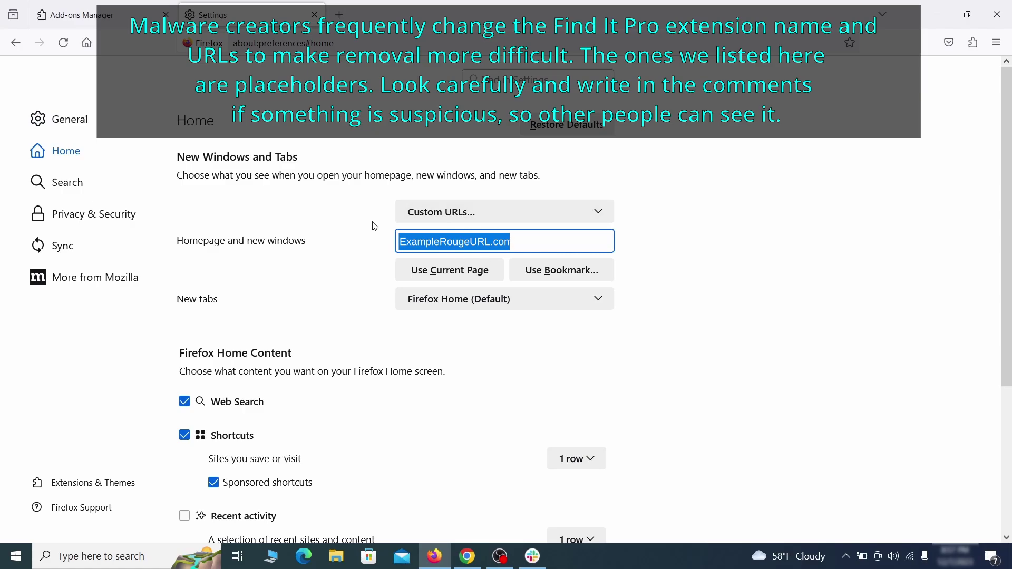
key(BackSpace)
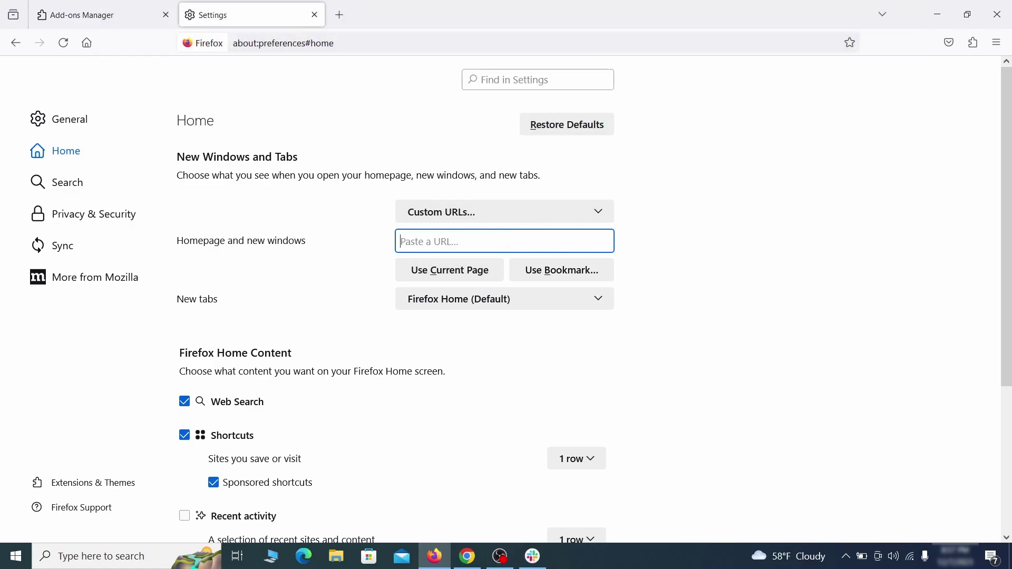
- Set Google as Firefox's default search engine
click(72, 183)
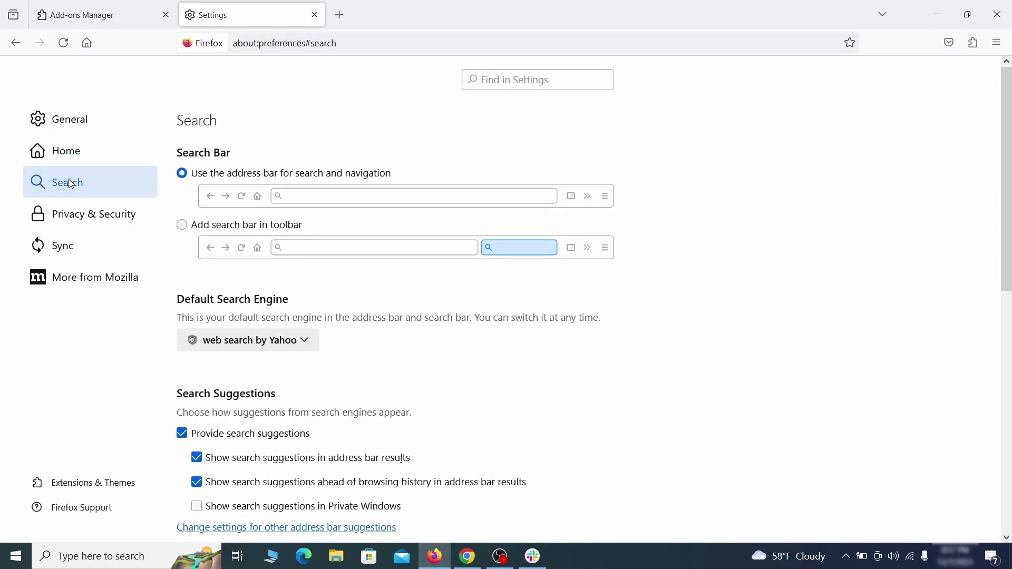
scroll(339, 282, down, 2)
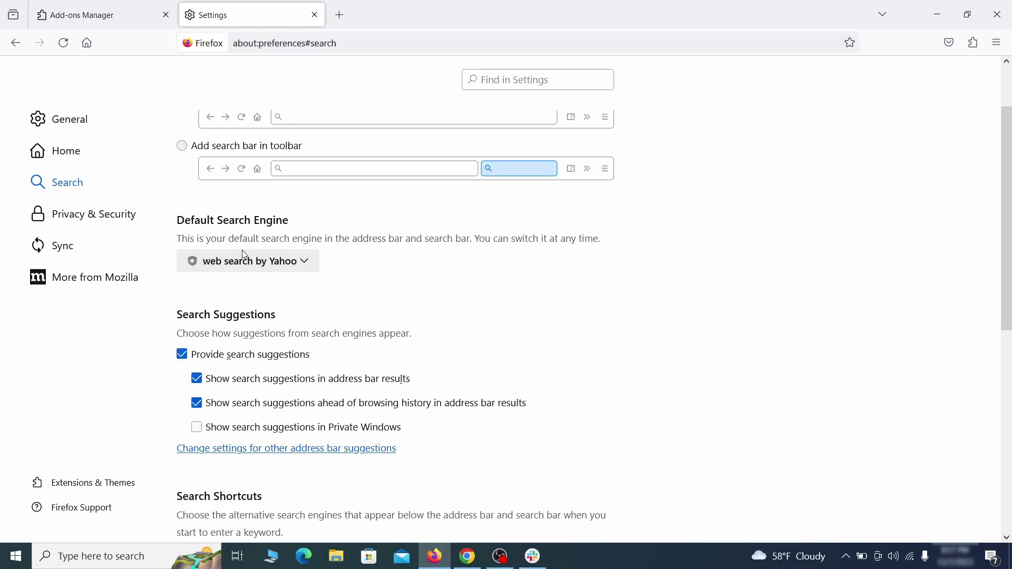
click(301, 266)
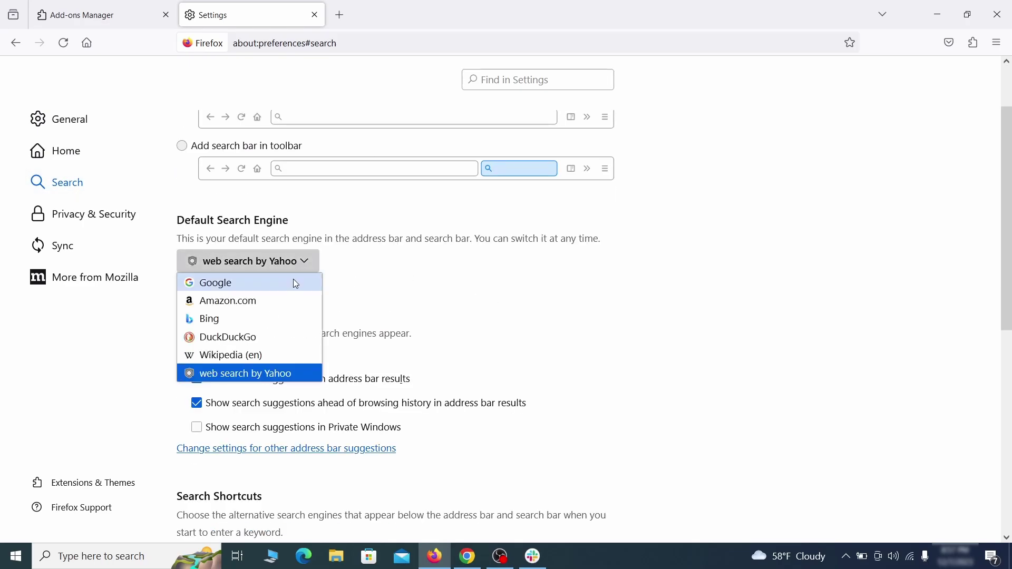
click(294, 283)
- Remove the web search by Yahoo engine from Search Shortcuts
scroll(490, 294, down, 4)
scroll(553, 268, down, 3)
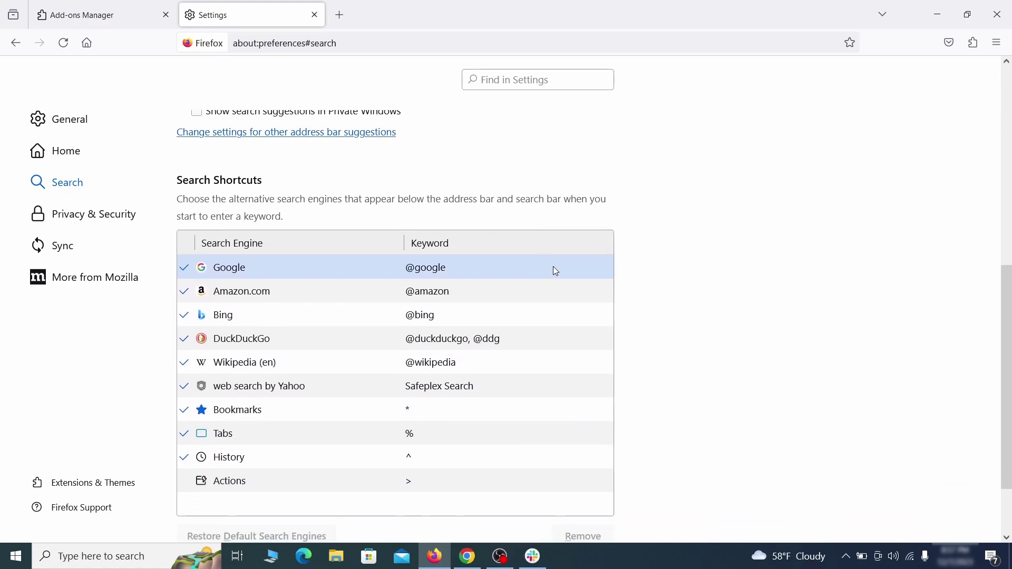
scroll(553, 267, down, 3)
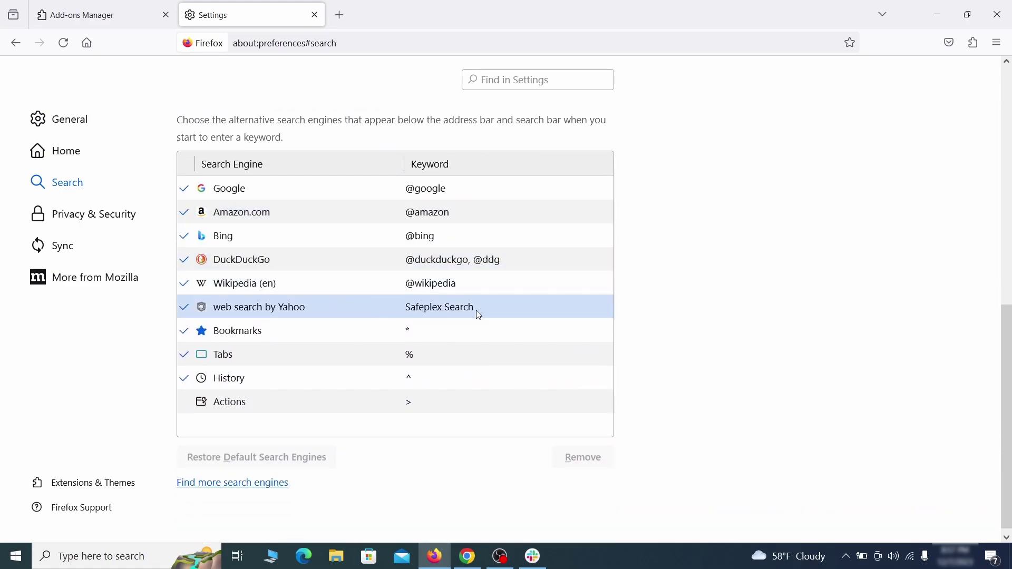
click(501, 311)
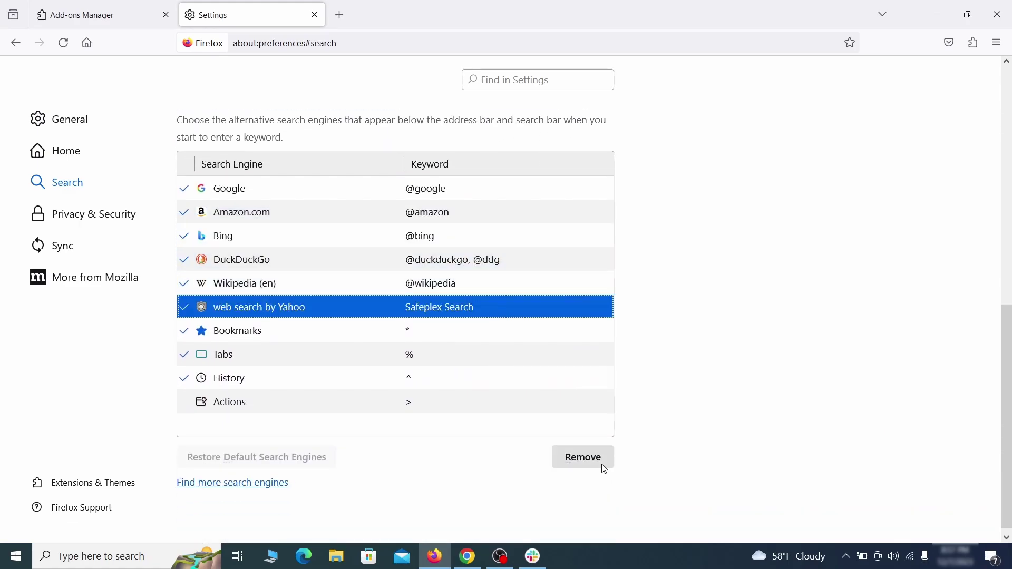
click(584, 458)
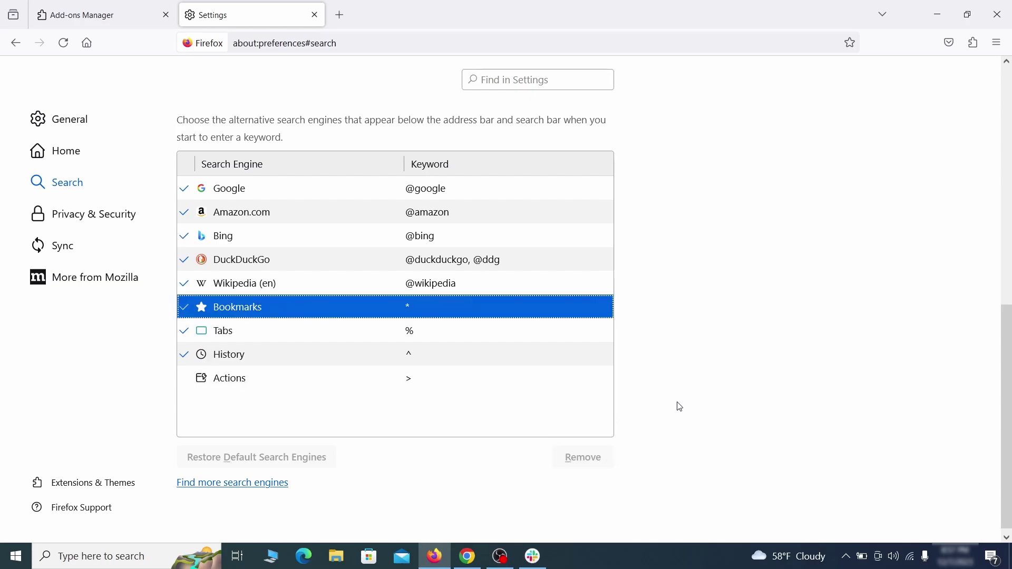
scroll(479, 332, up, 3)
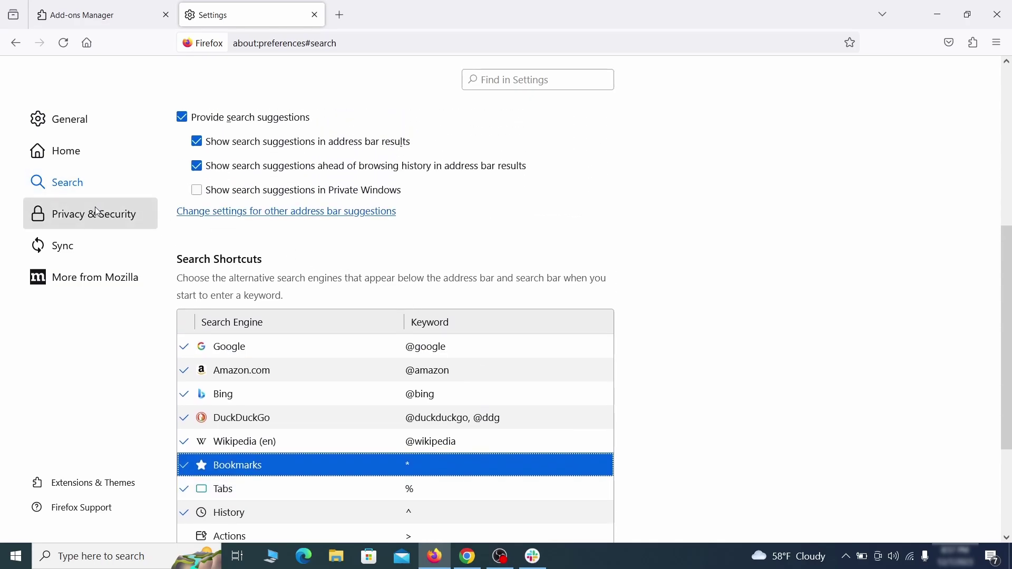
- Clear all of Firefox's cookies, site data and cached web content
click(97, 211)
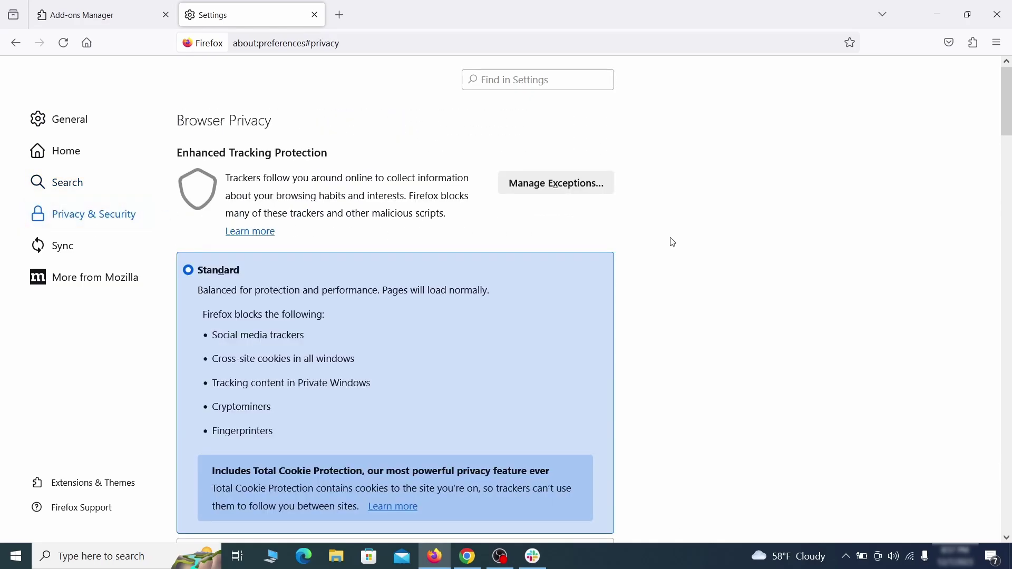
scroll(633, 284, down, 10)
click(577, 335)
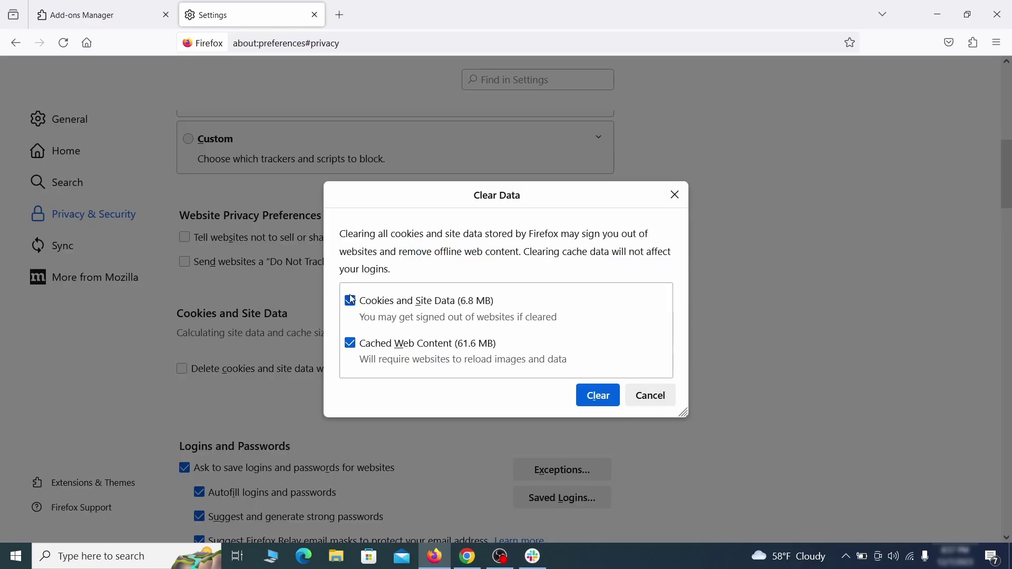
click(608, 398)
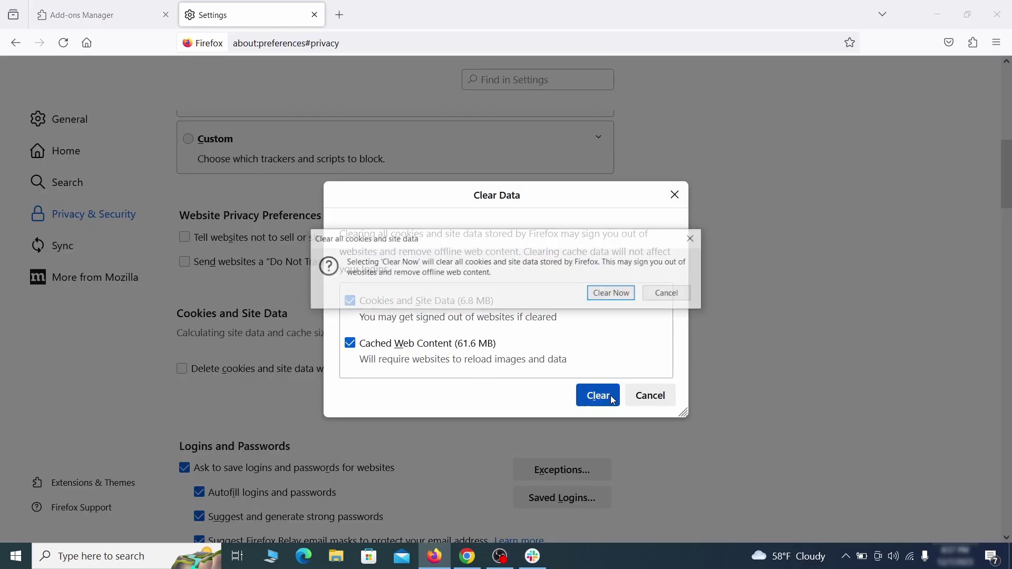
click(617, 298)
- Review the list of websites allowed to send notifications
scroll(685, 323, down, 5)
scroll(686, 323, down, 10)
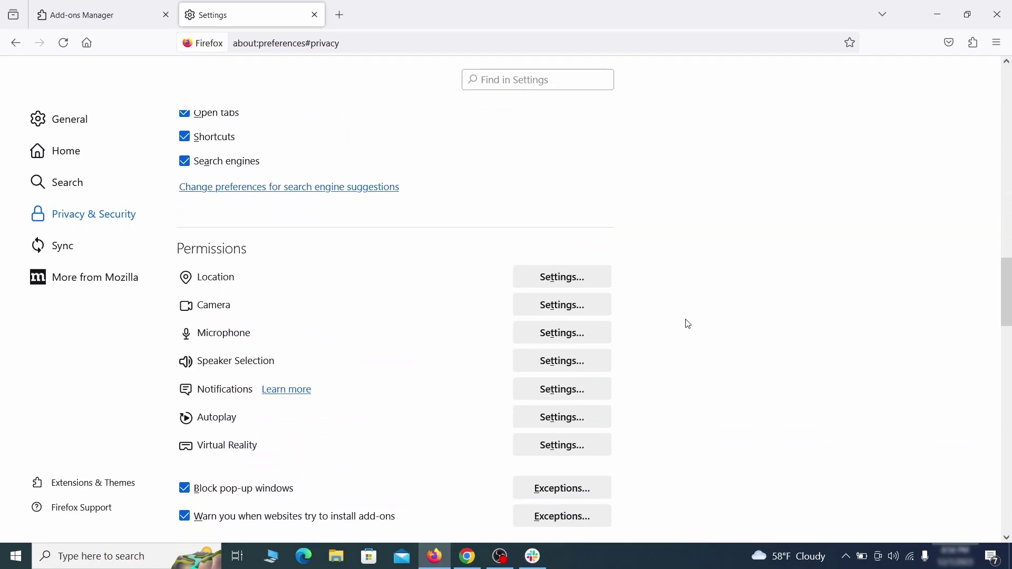
click(583, 370)
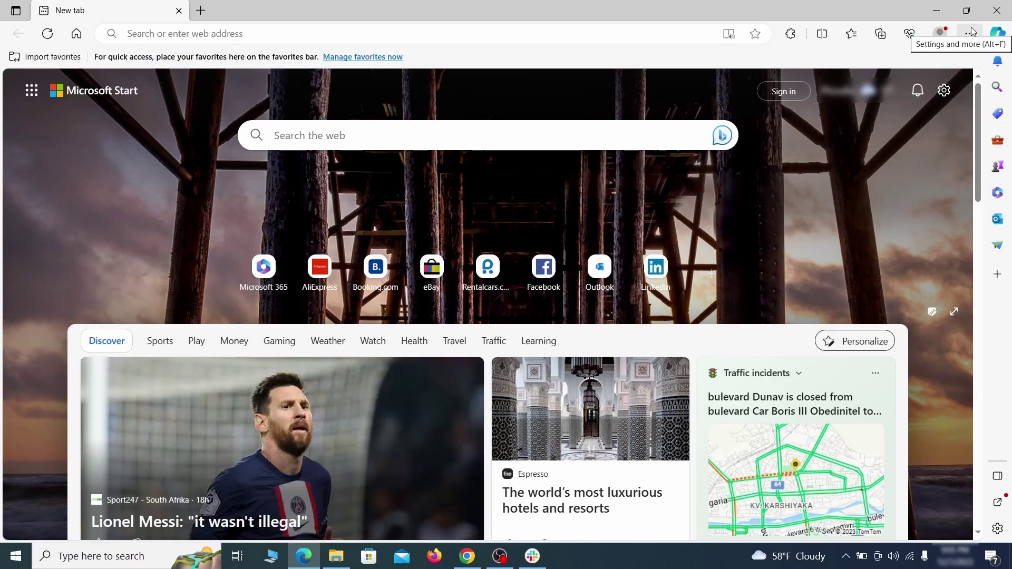
- Turn off and remove the Quidco Cashback Reminder extension in Edge, then open a new tab
click(969, 33)
click(870, 232)
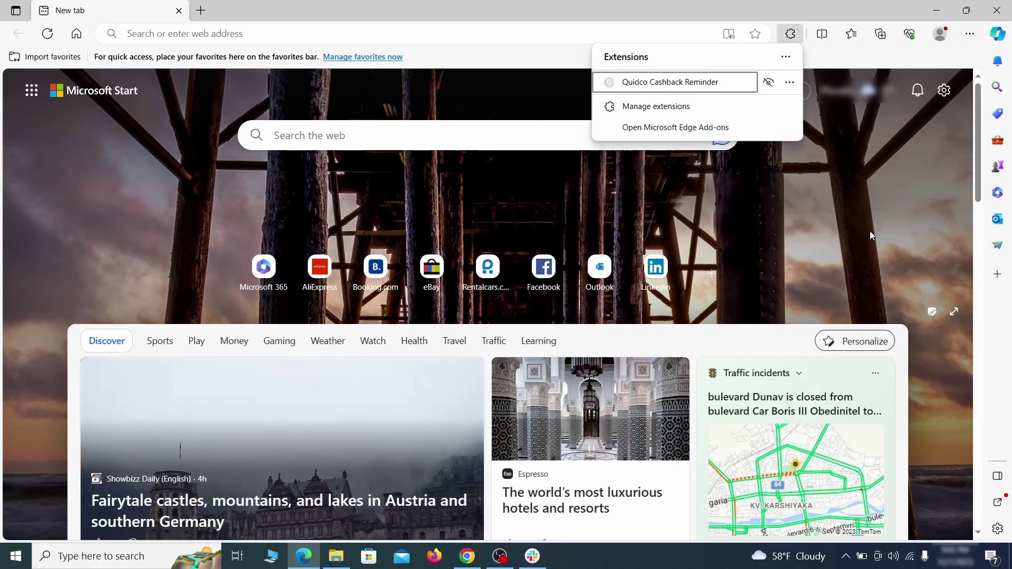
click(654, 107)
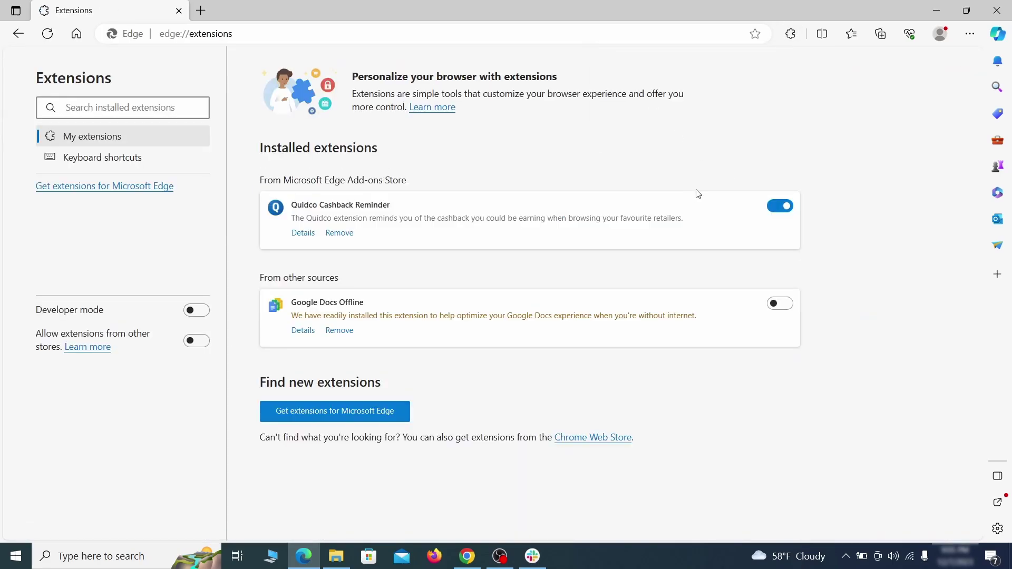
click(781, 207)
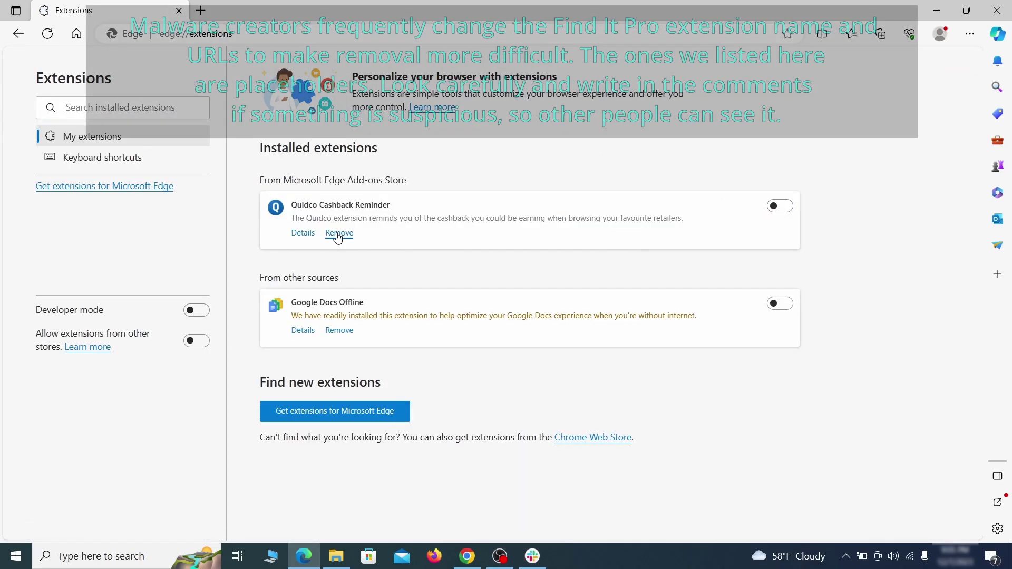
click(338, 235)
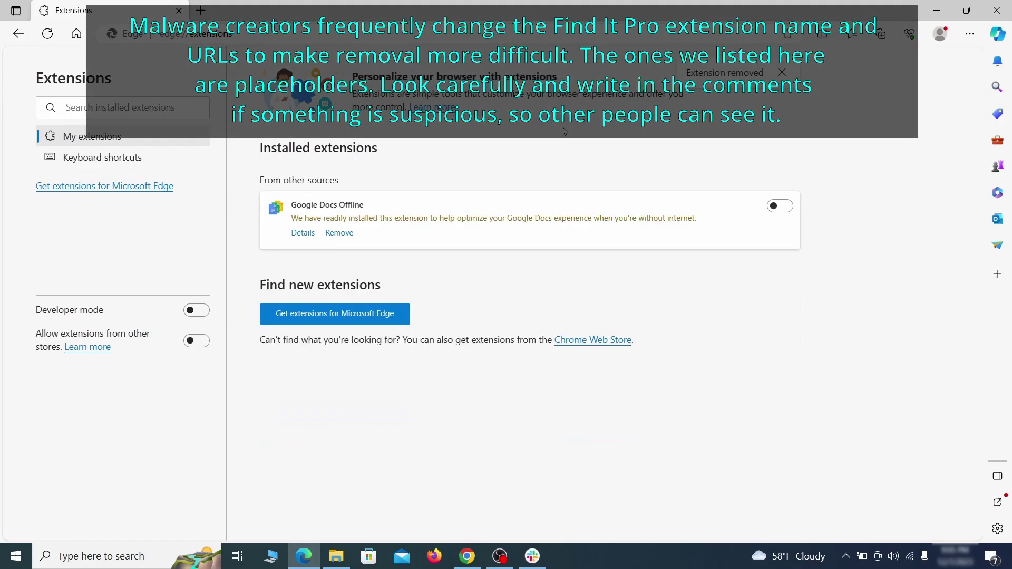
key(ctrl+t)
- Clear Edge's recent browsing data from Privacy, search, and services
click(969, 35)
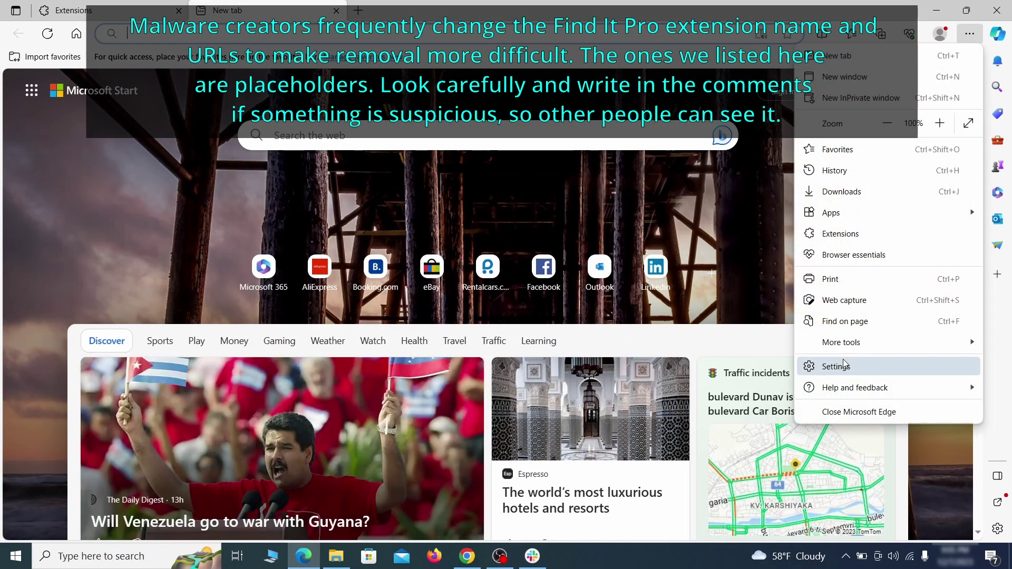
click(839, 365)
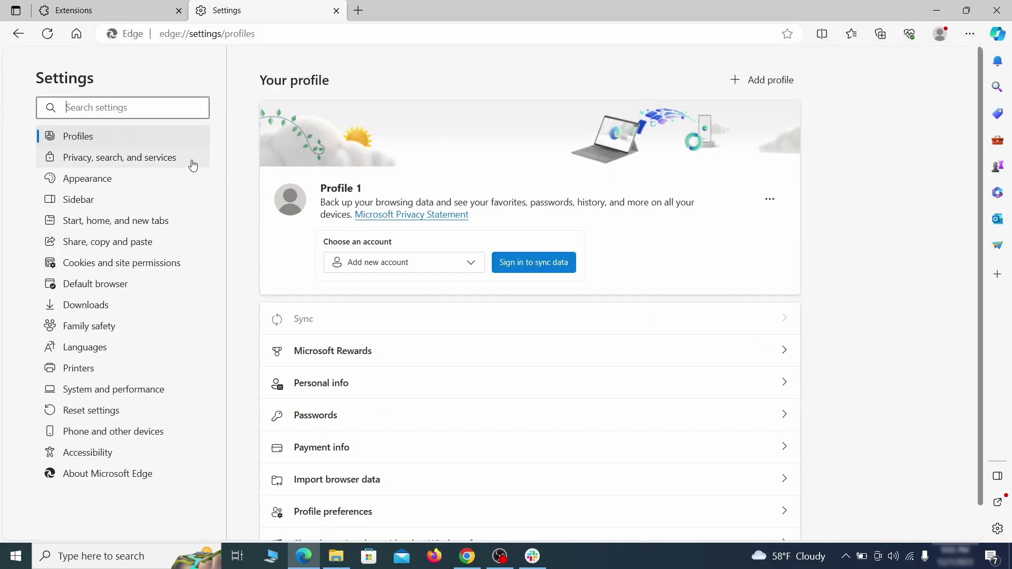
click(170, 158)
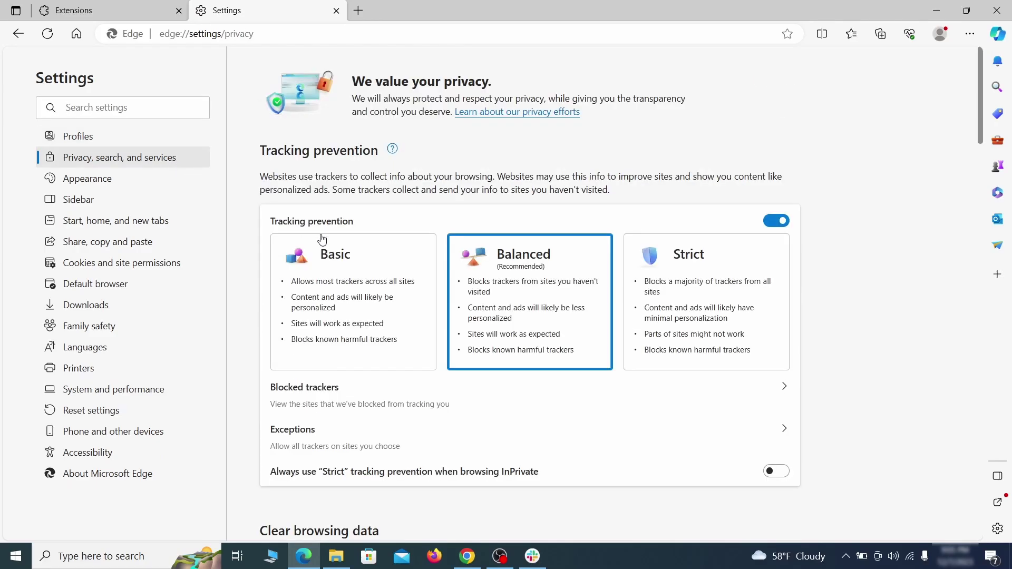
scroll(550, 324, down, 2)
scroll(558, 322, down, 2)
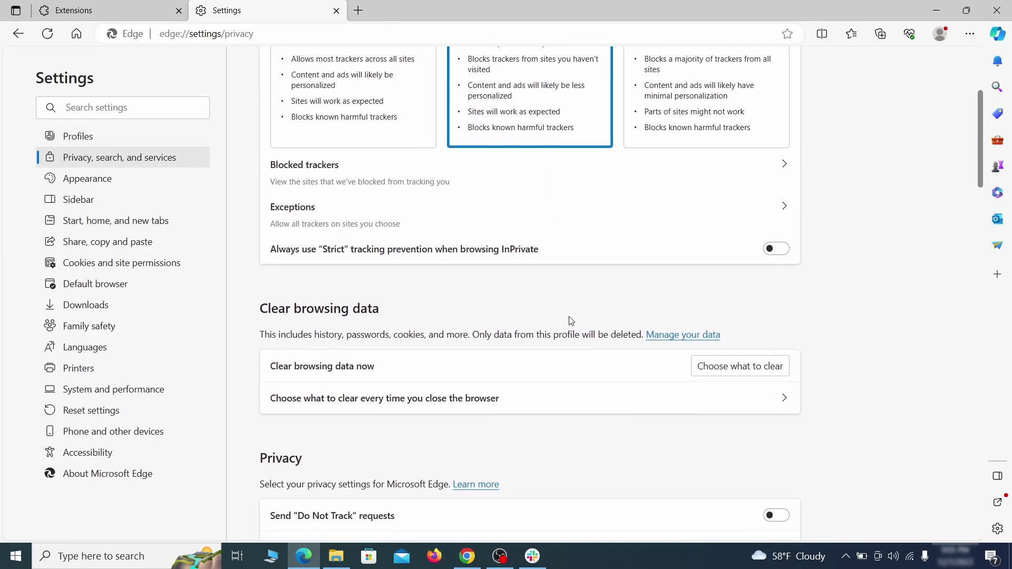
click(759, 369)
scroll(404, 257, down, 4)
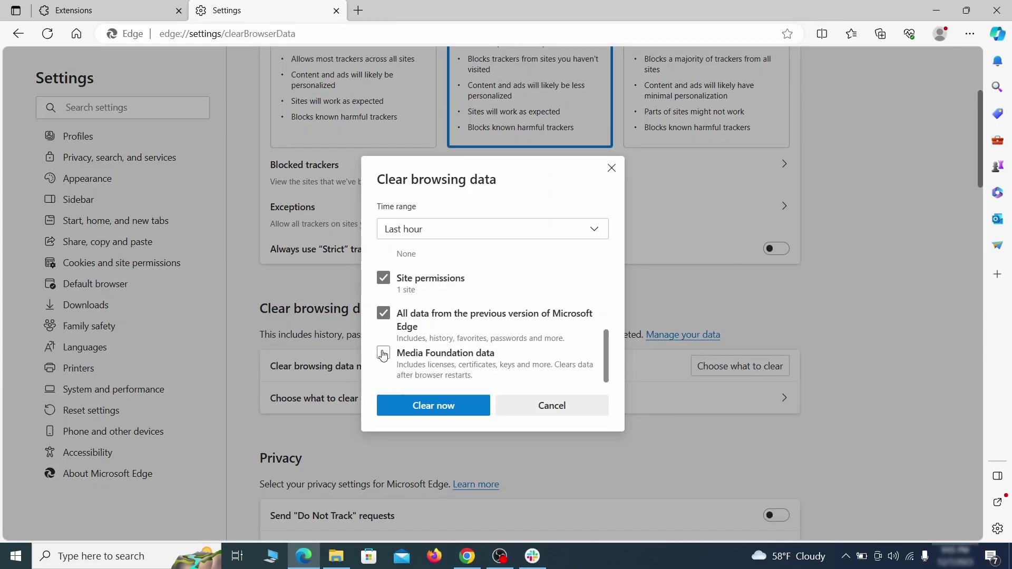
click(475, 411)
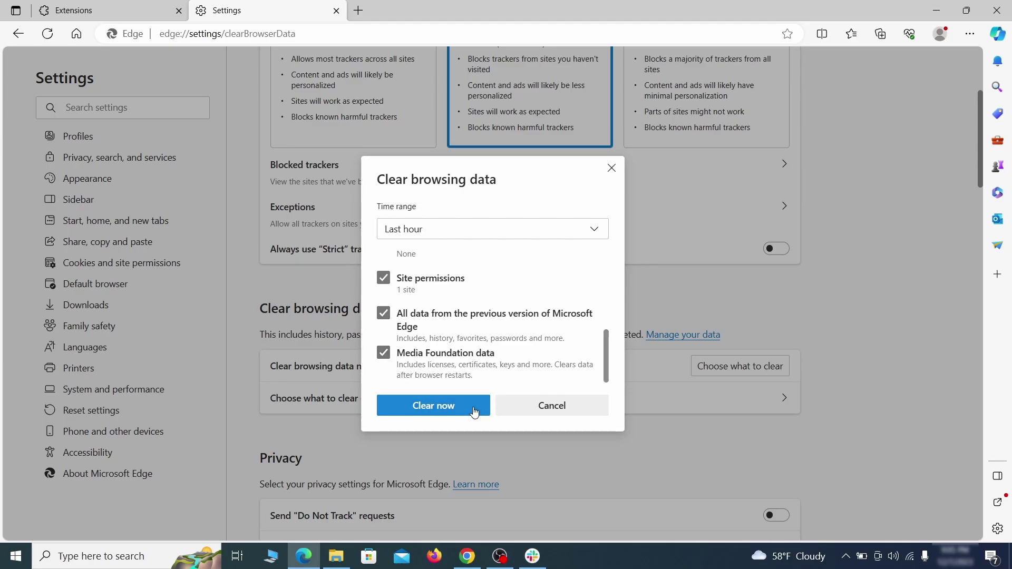
- Make Google the address-bar search engine and bring up ExampleRougeURL.com's entry in Manage search engines
scroll(654, 299, down, 20)
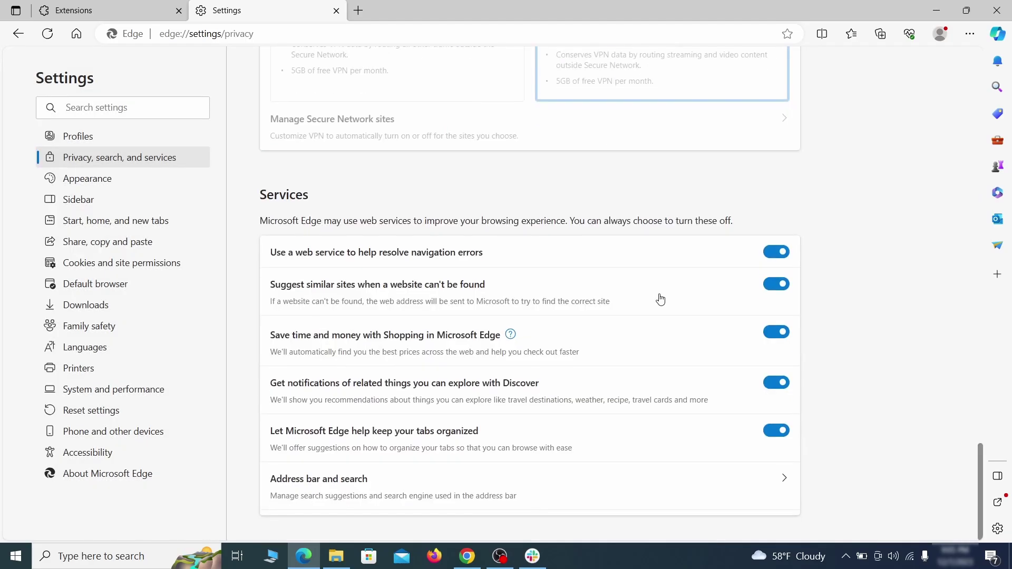
click(579, 495)
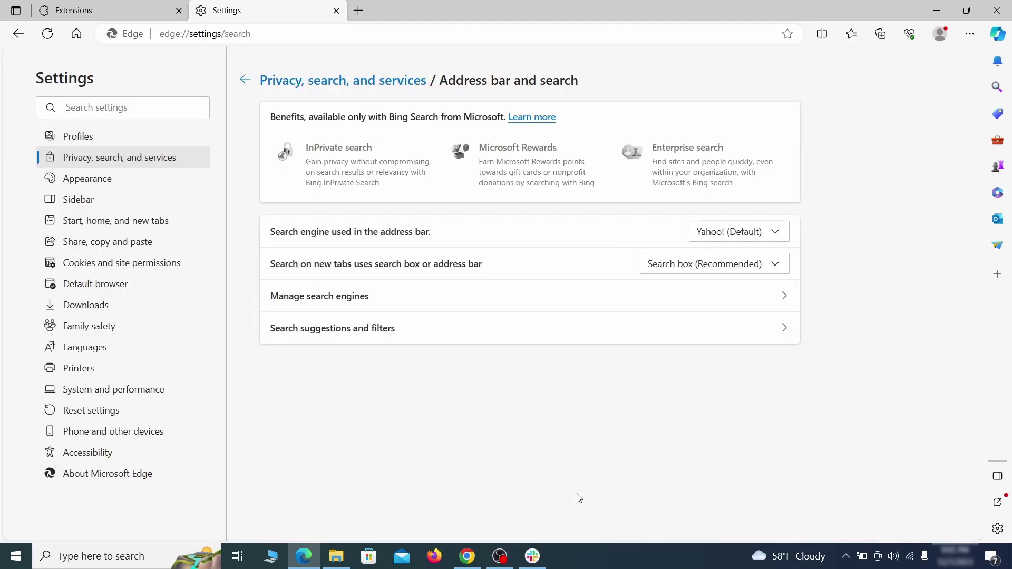
click(779, 234)
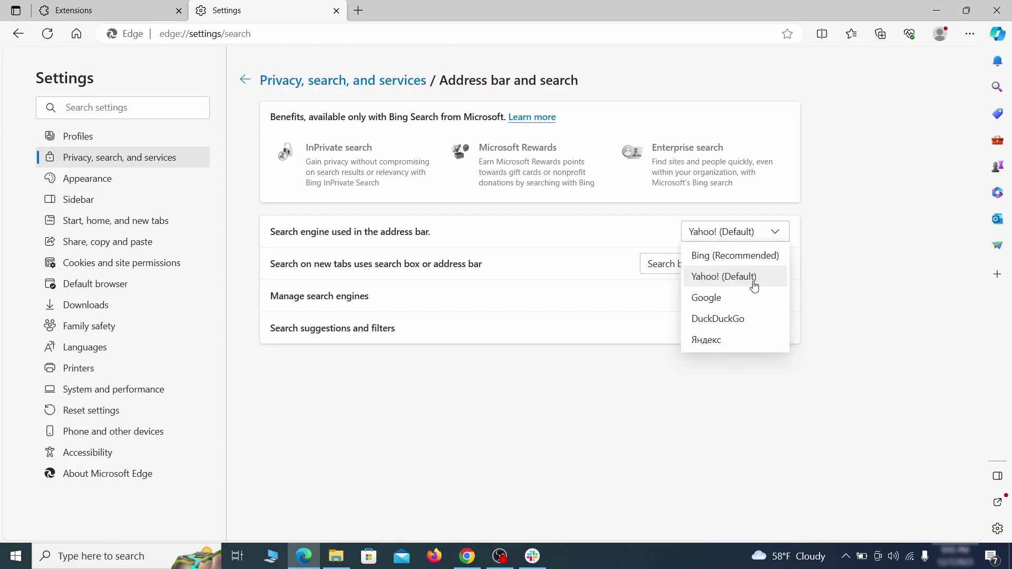
click(750, 295)
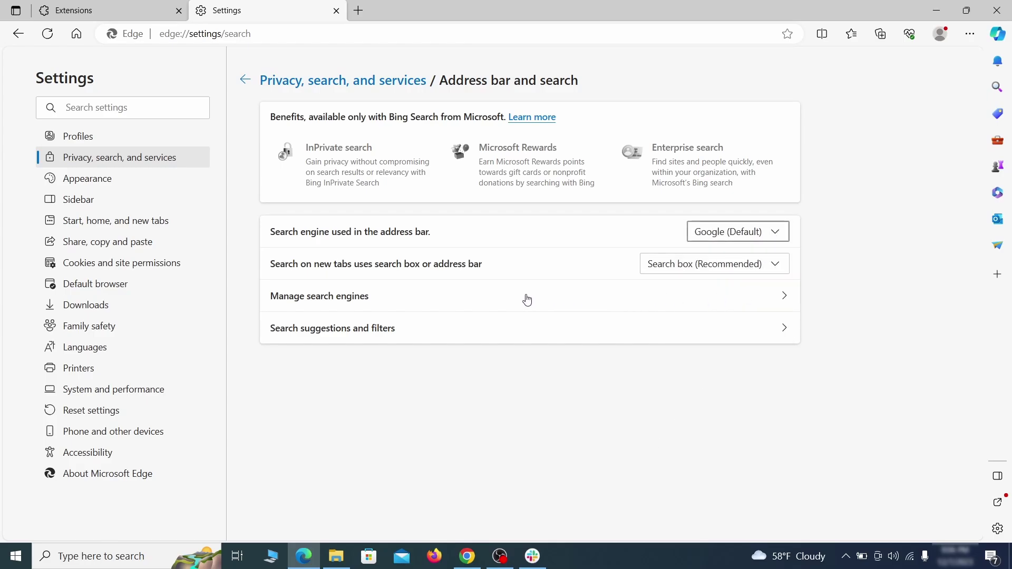
click(390, 304)
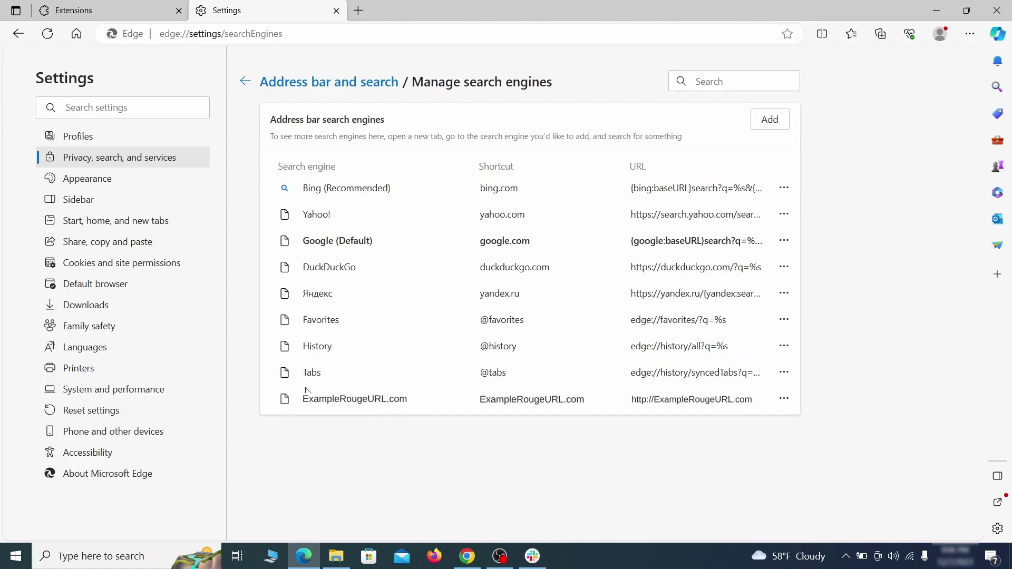
click(784, 399)
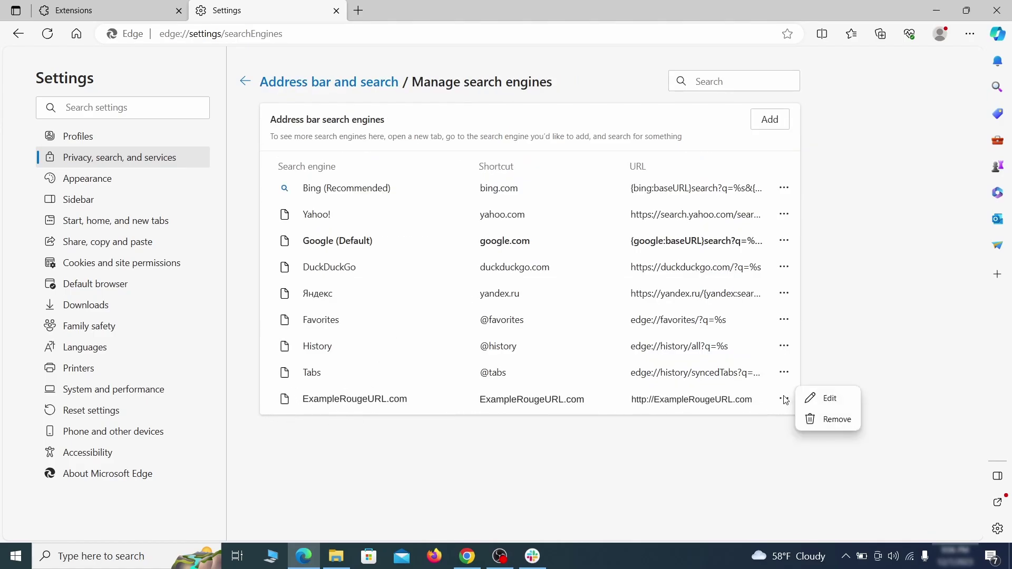
- Remove ExampleRougeURL.com both as a search engine and as an Edge startup page
click(838, 419)
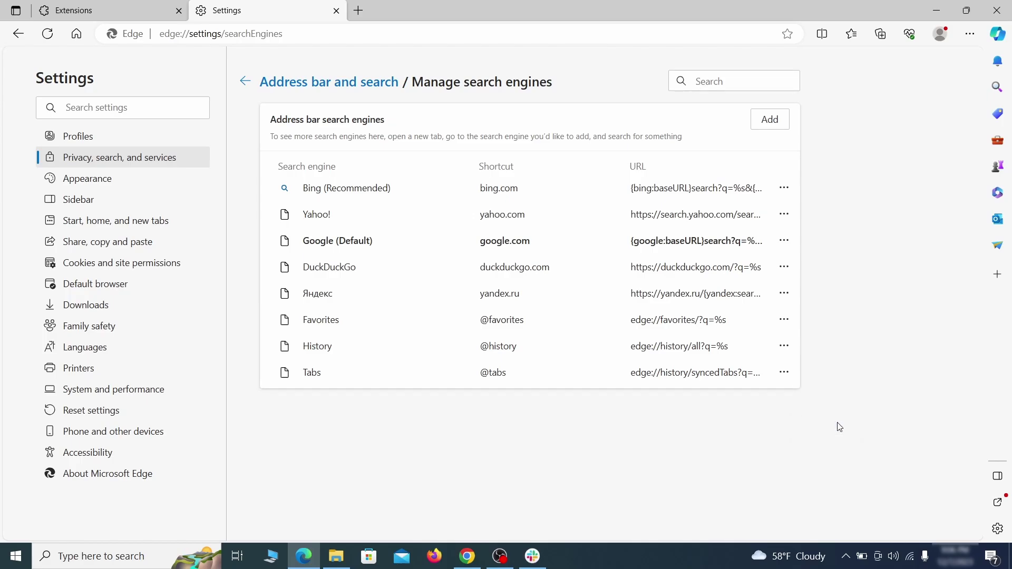
click(127, 221)
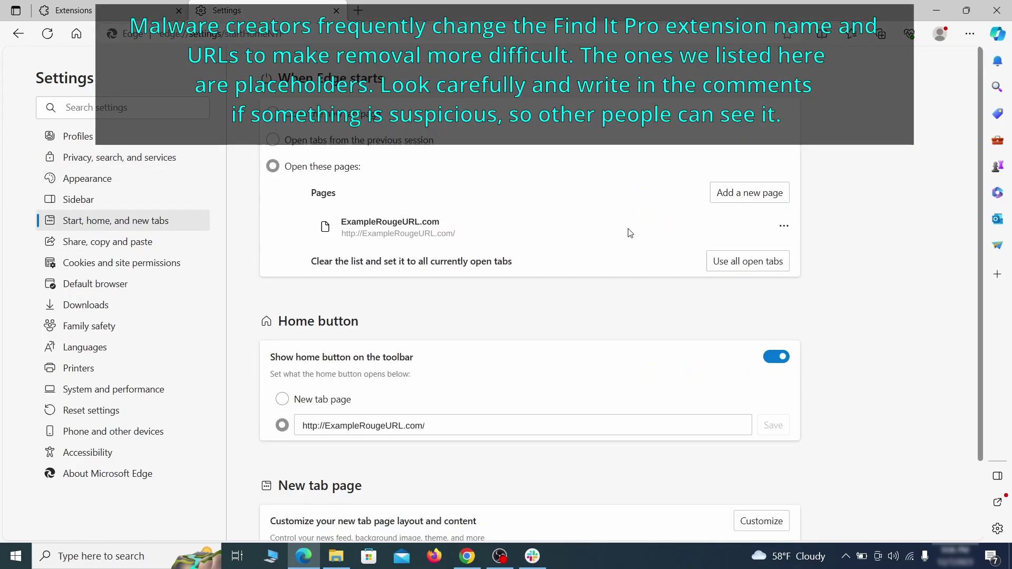
click(783, 232)
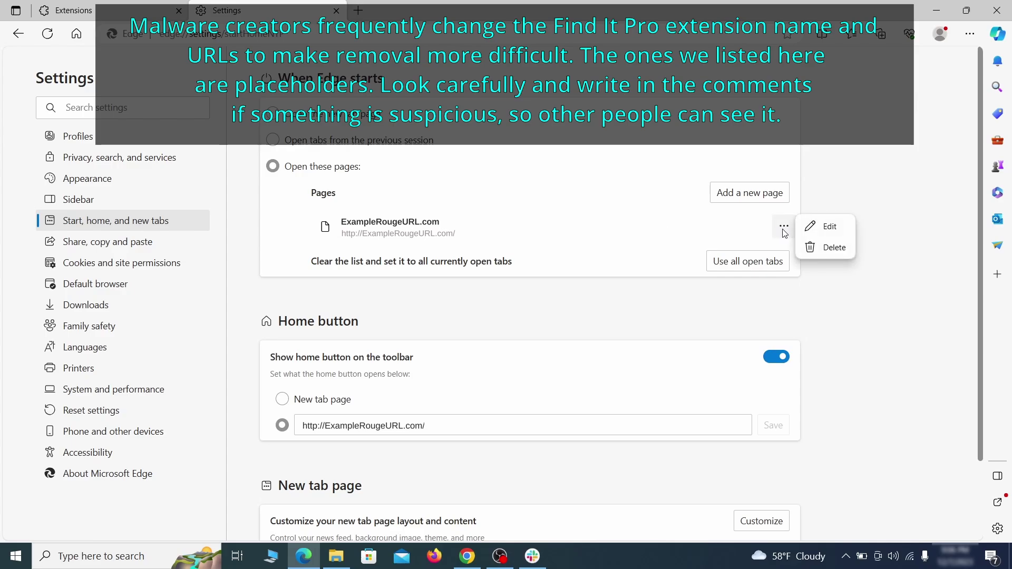
click(826, 247)
- Erase the custom home page address and set the home button to New tab page
click(446, 377)
key(BackSpace)
key(ctrl+a)
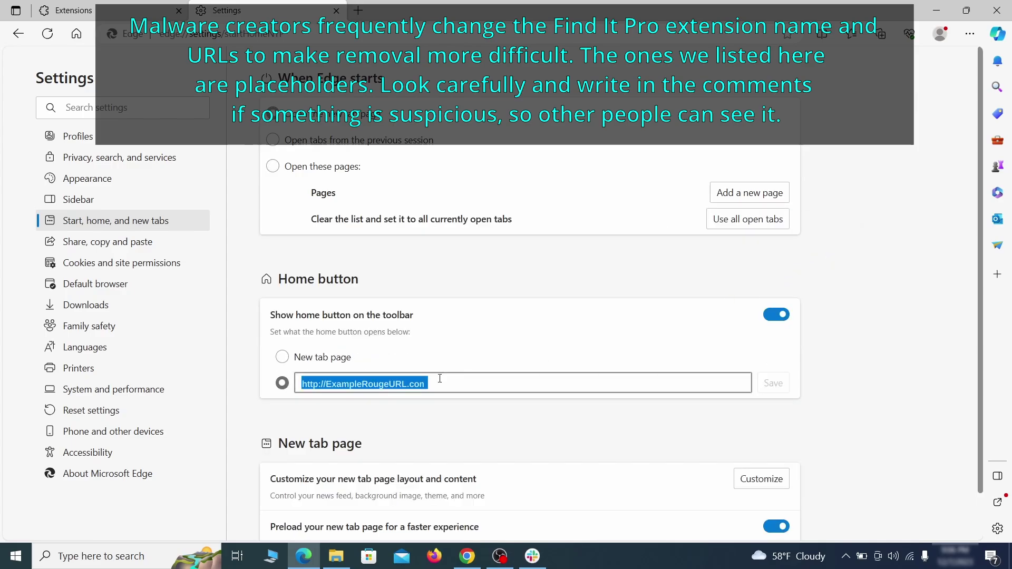
key(BackSpace)
click(282, 357)
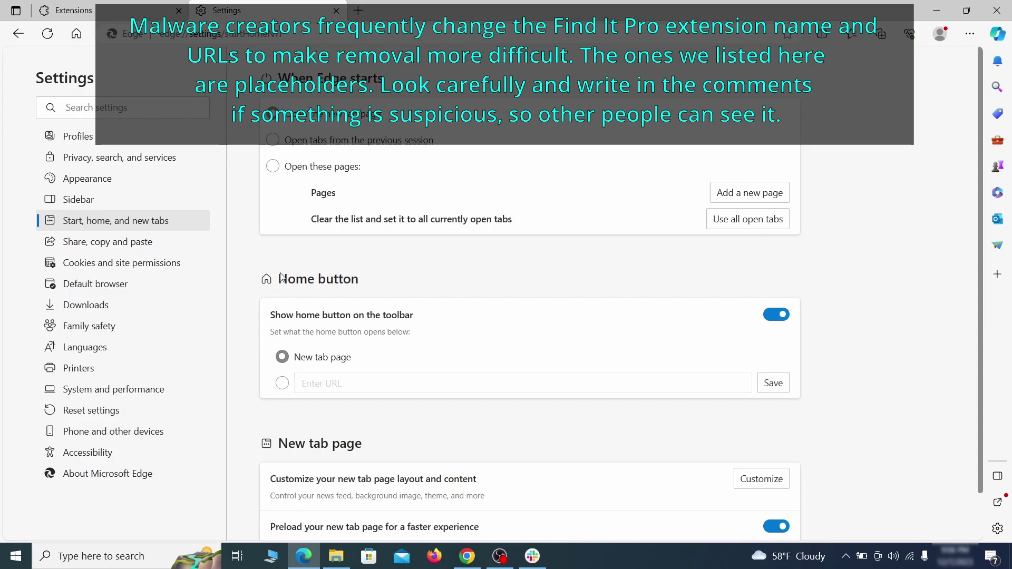
- In Edge's Cookies and site permissions, remove ExampleRougeURL.com from the Notifications Allow list
click(182, 262)
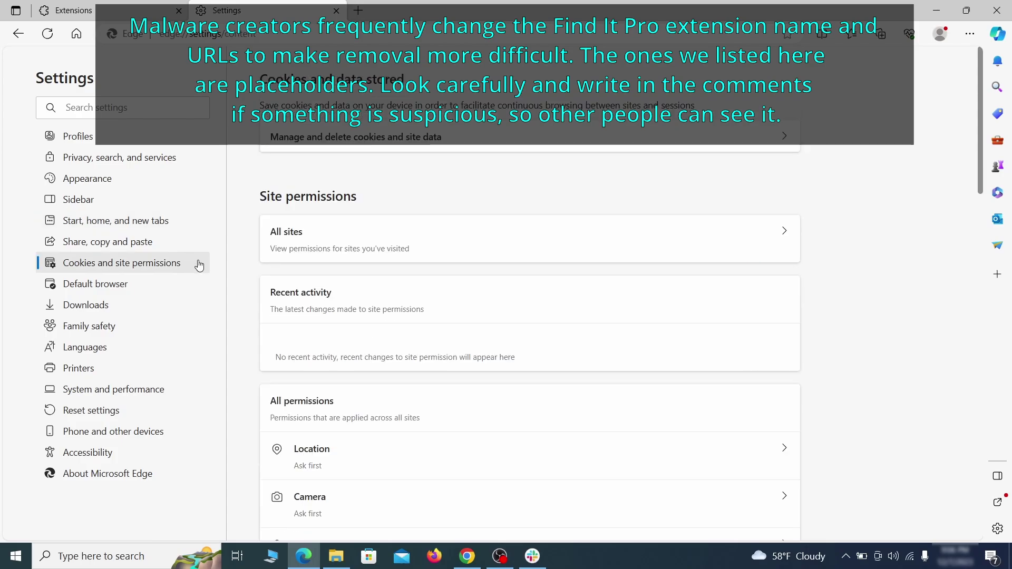
scroll(489, 274, down, 5)
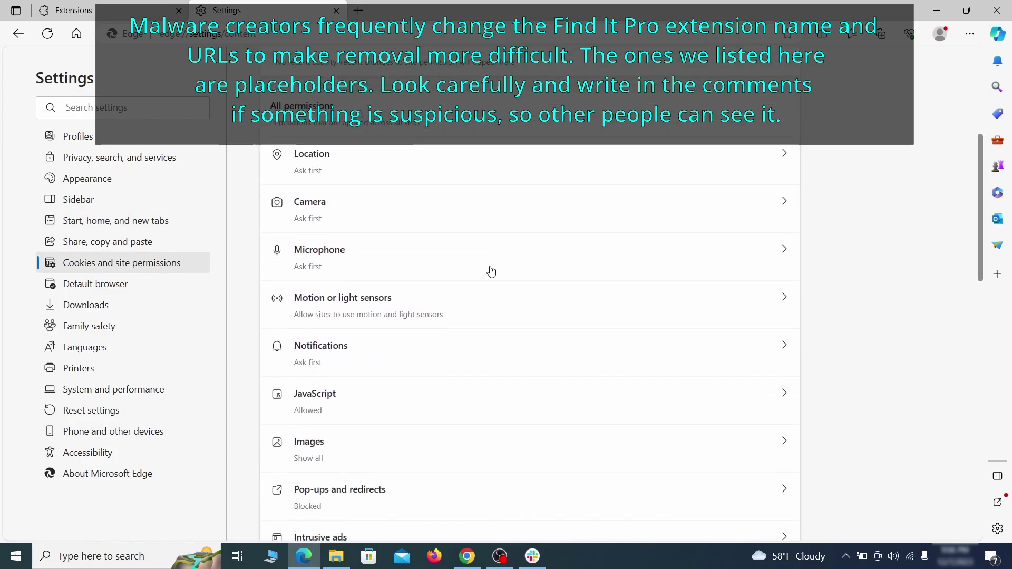
scroll(491, 277, down, 1)
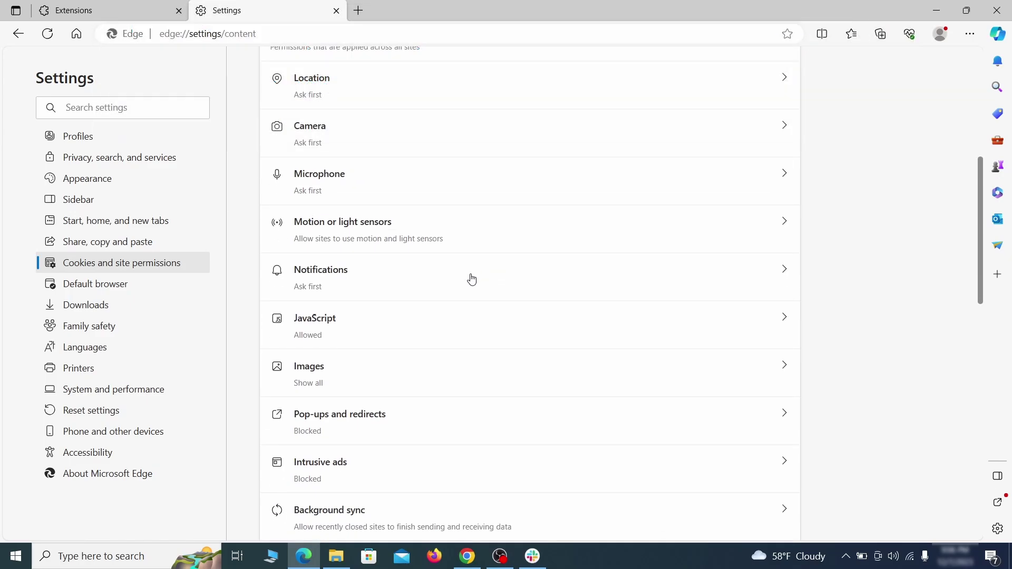
click(471, 280)
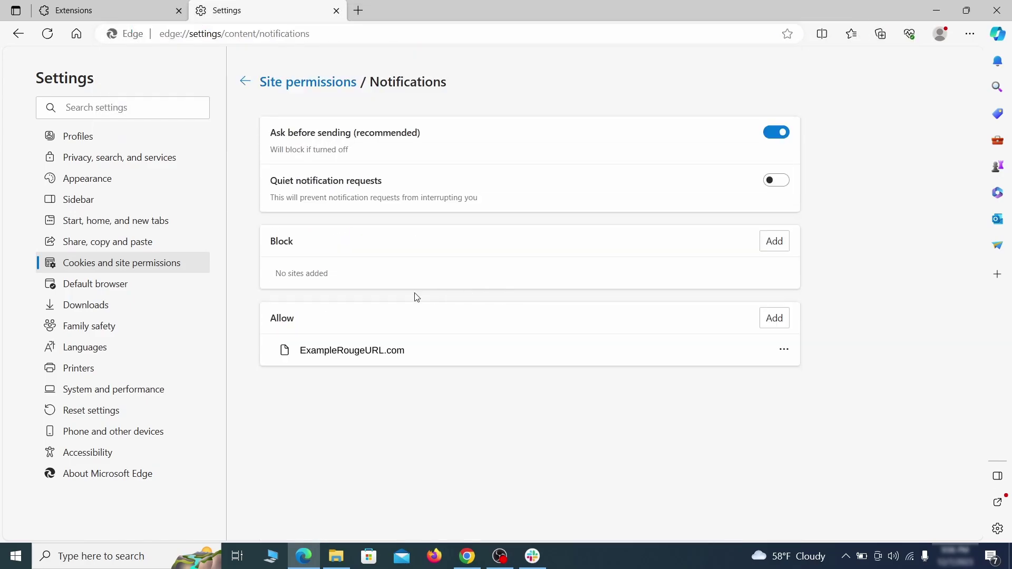
click(783, 349)
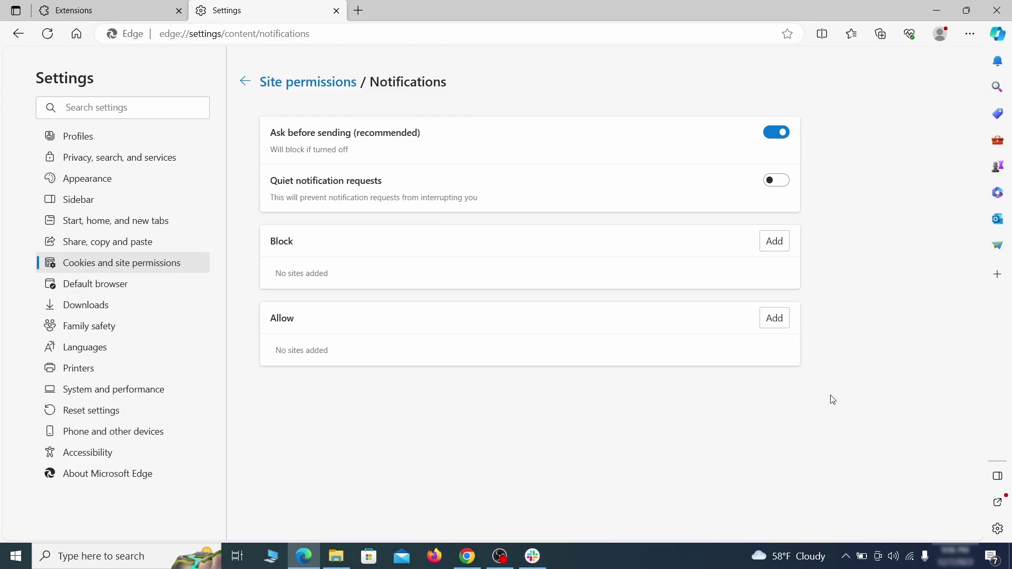